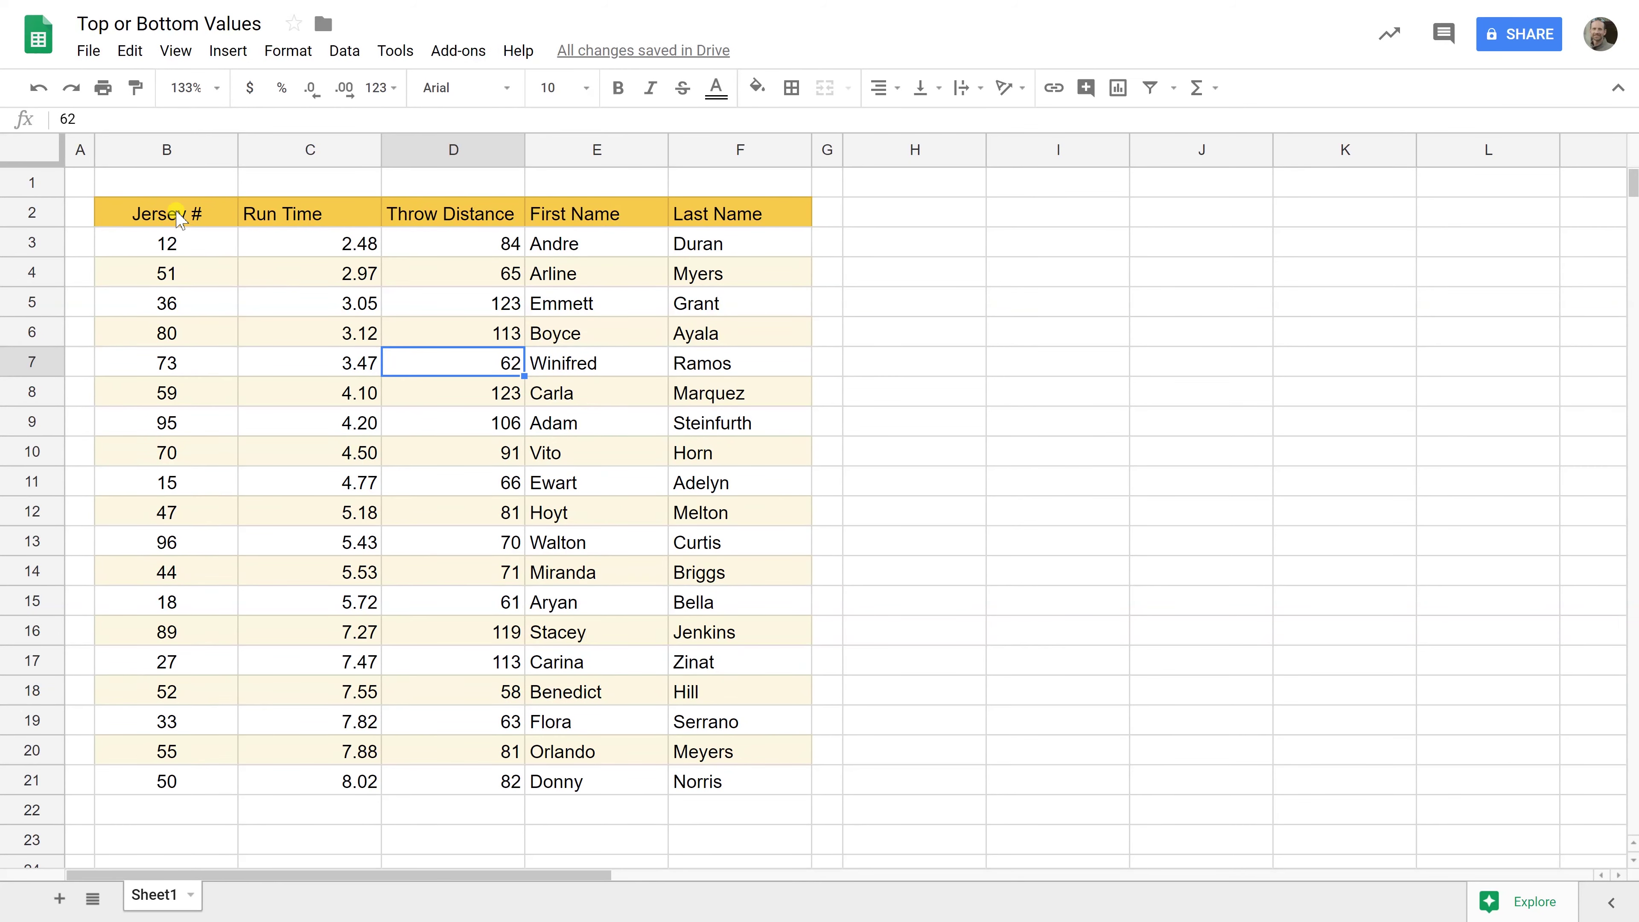
# - Sort the player table B2:F21 by Run Time, A→Z, treating row 2 as the header row
pyautogui.moveTo(178, 217); pyautogui.dragTo(720, 785)
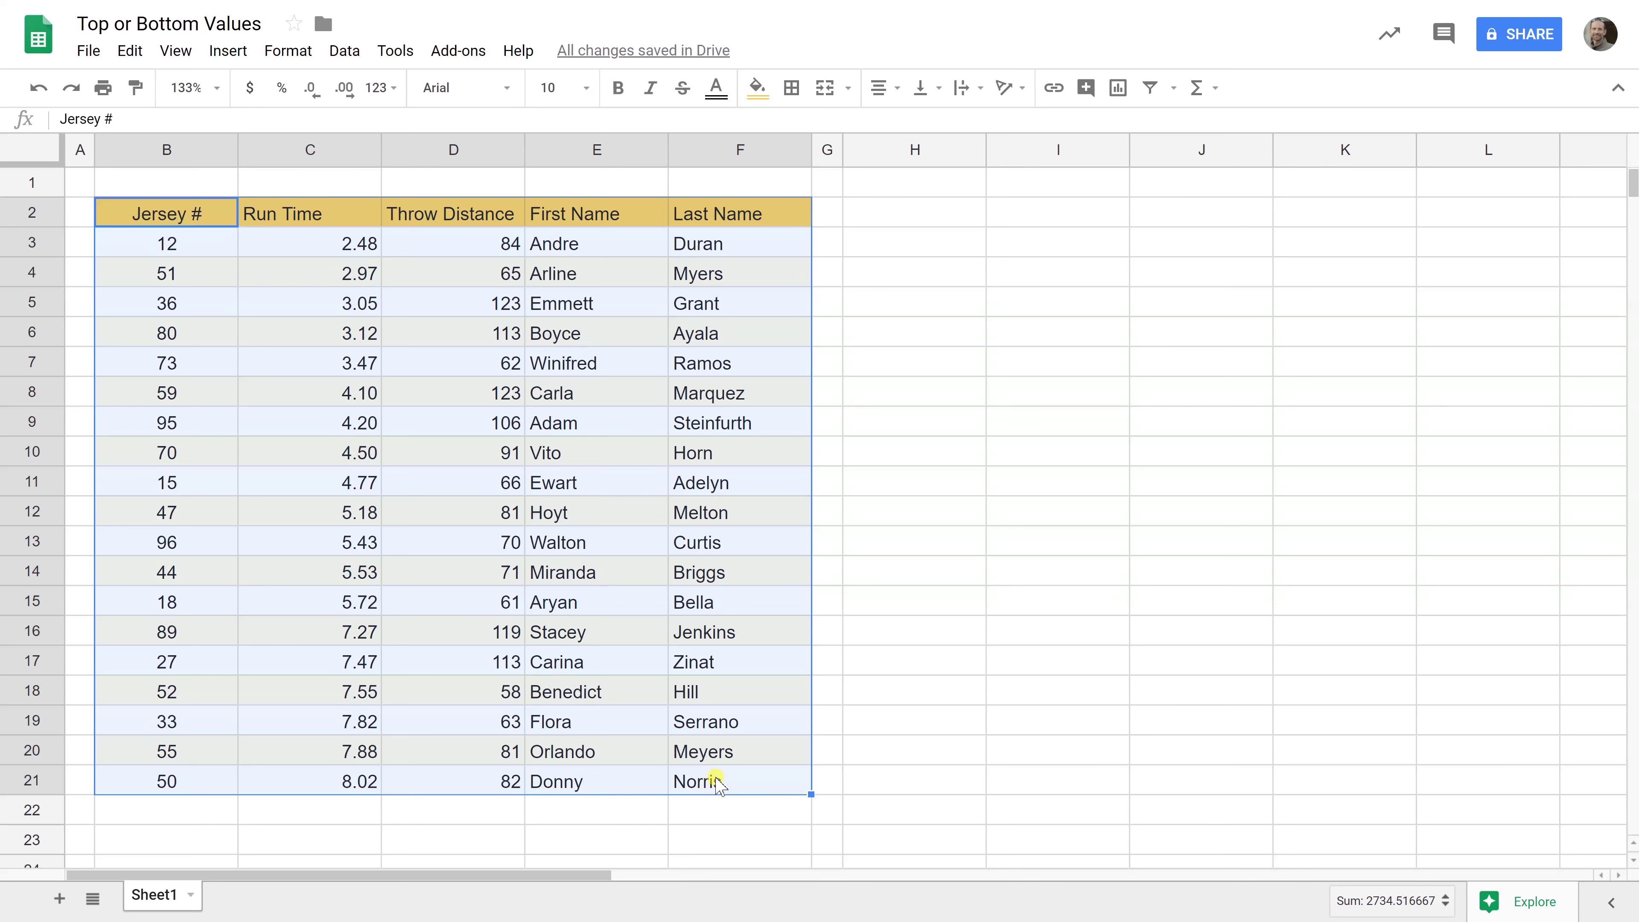
pyautogui.click(161, 365)
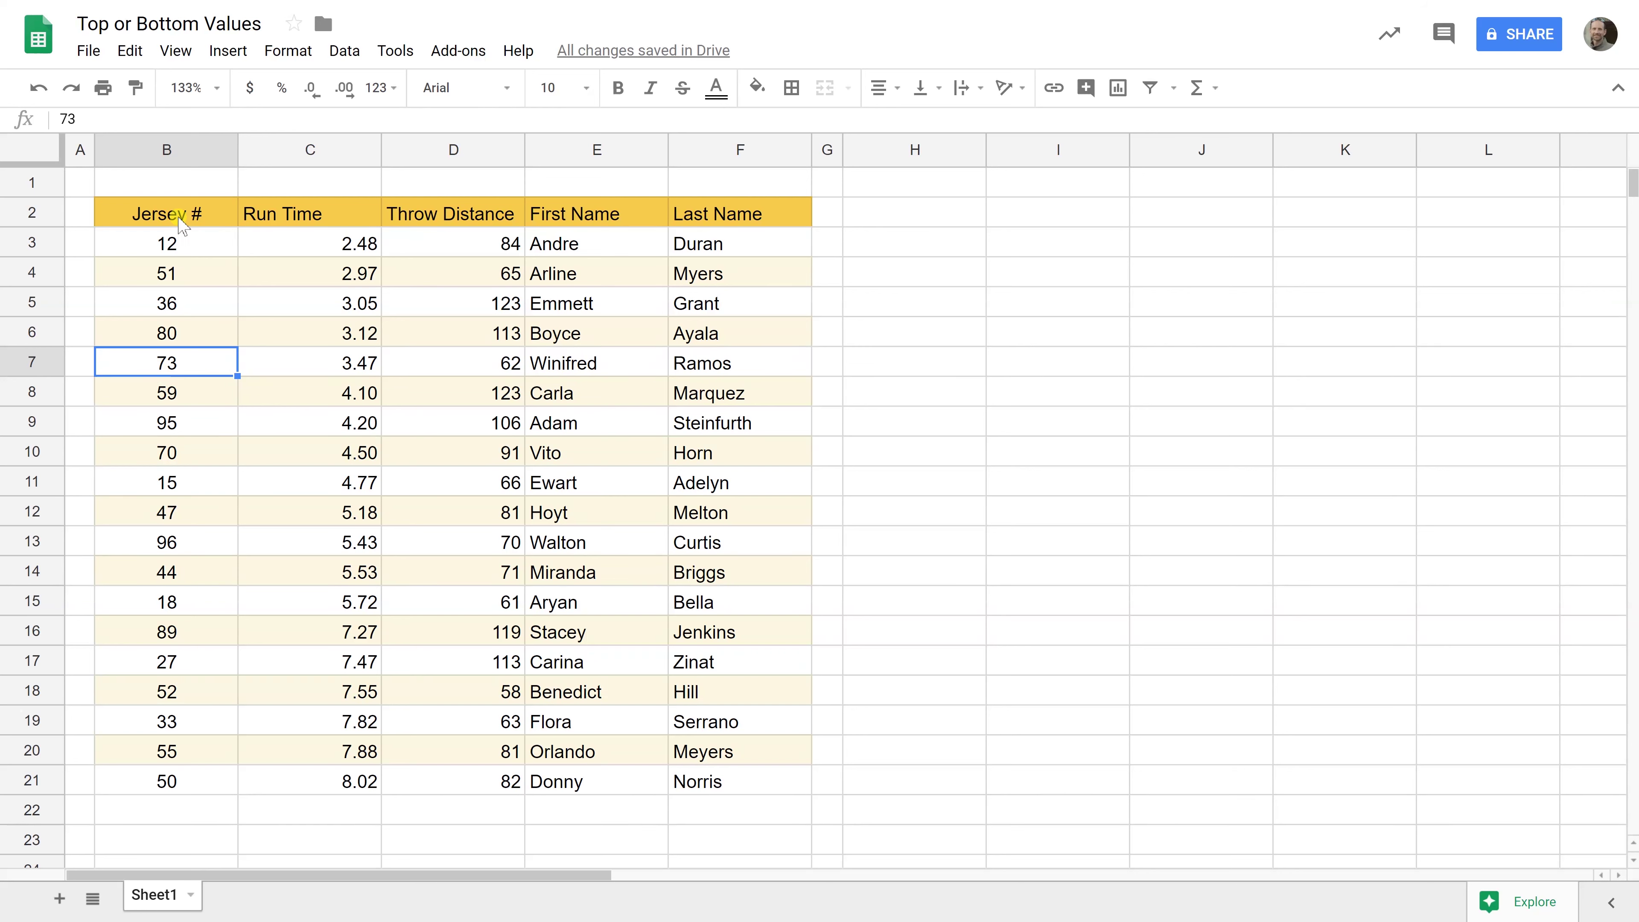
pyautogui.moveTo(175, 217); pyautogui.dragTo(737, 786)
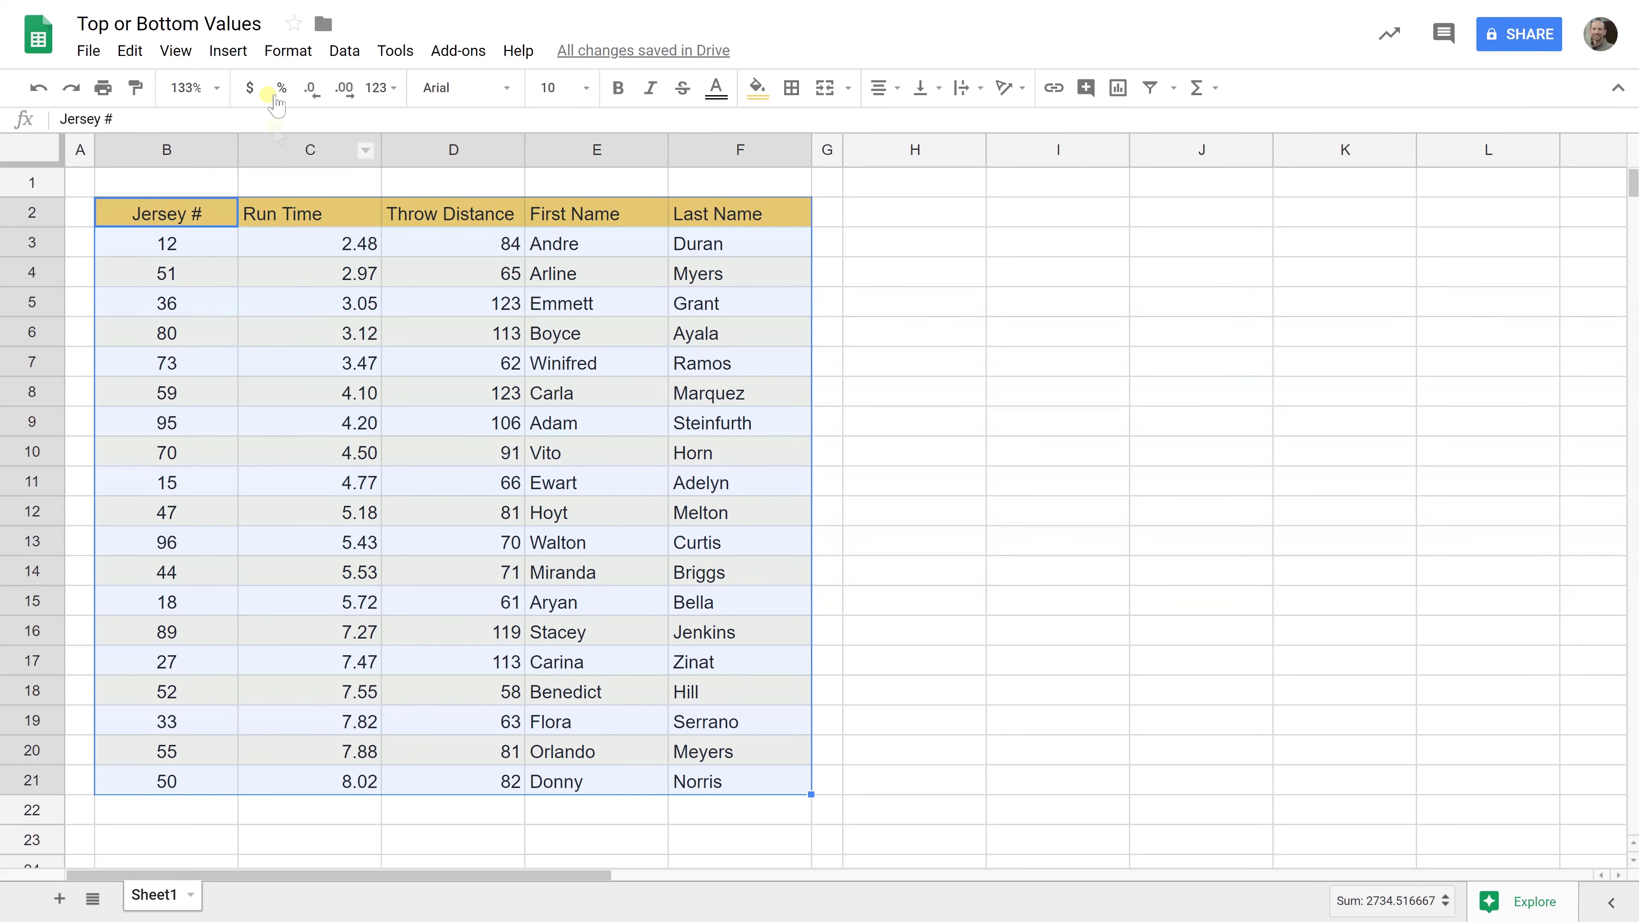
pyautogui.click(344, 51)
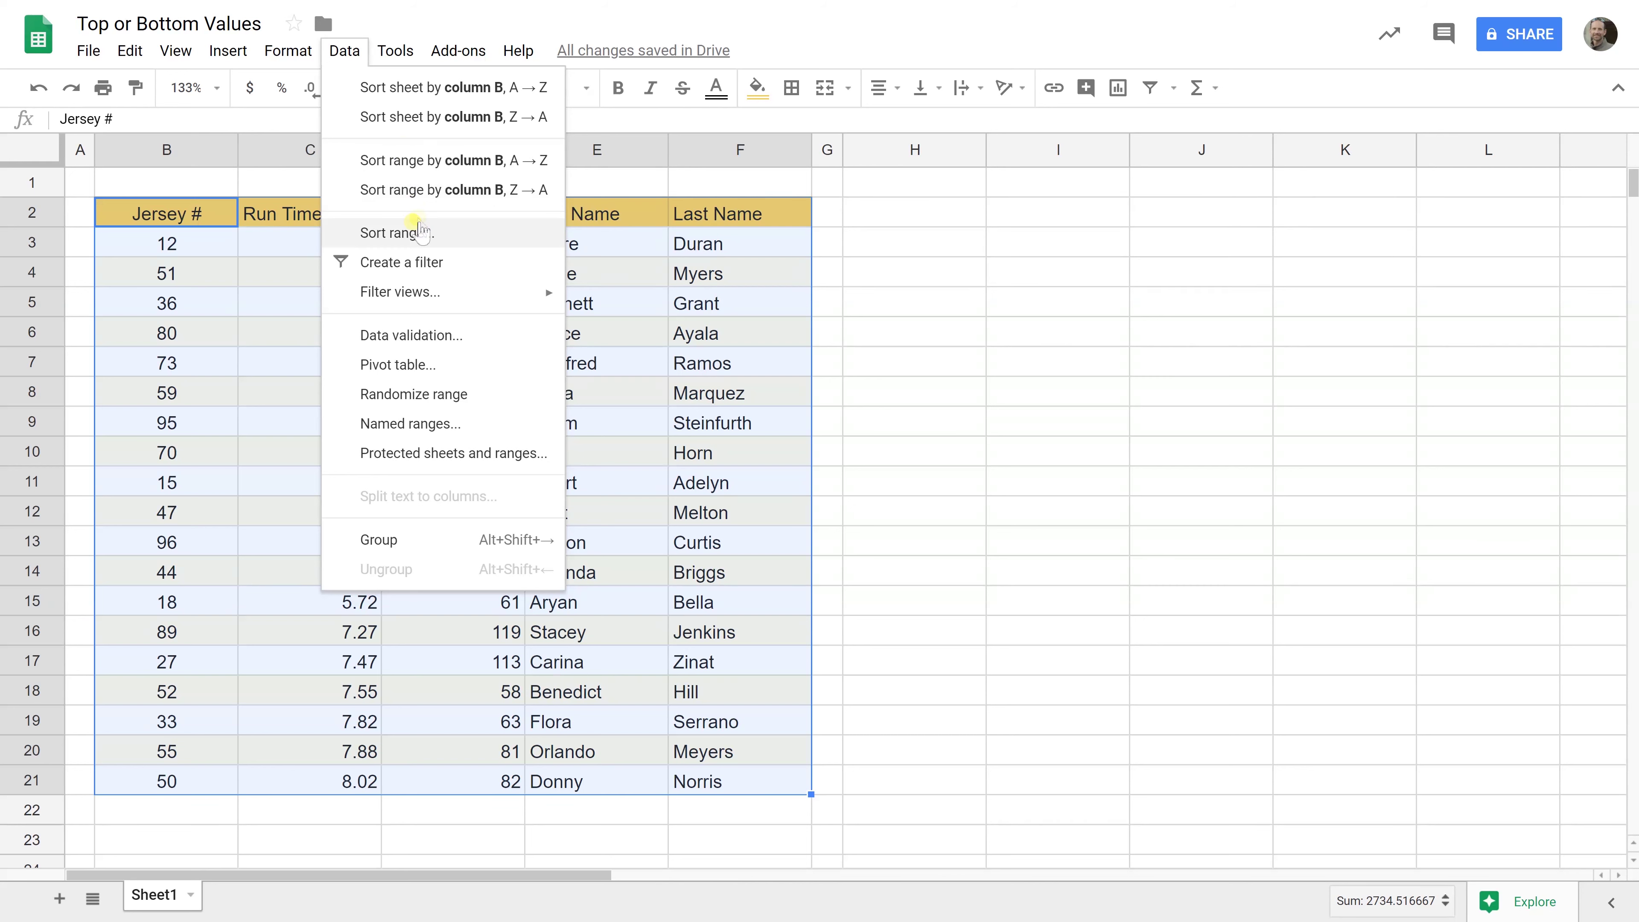
pyautogui.click(419, 232)
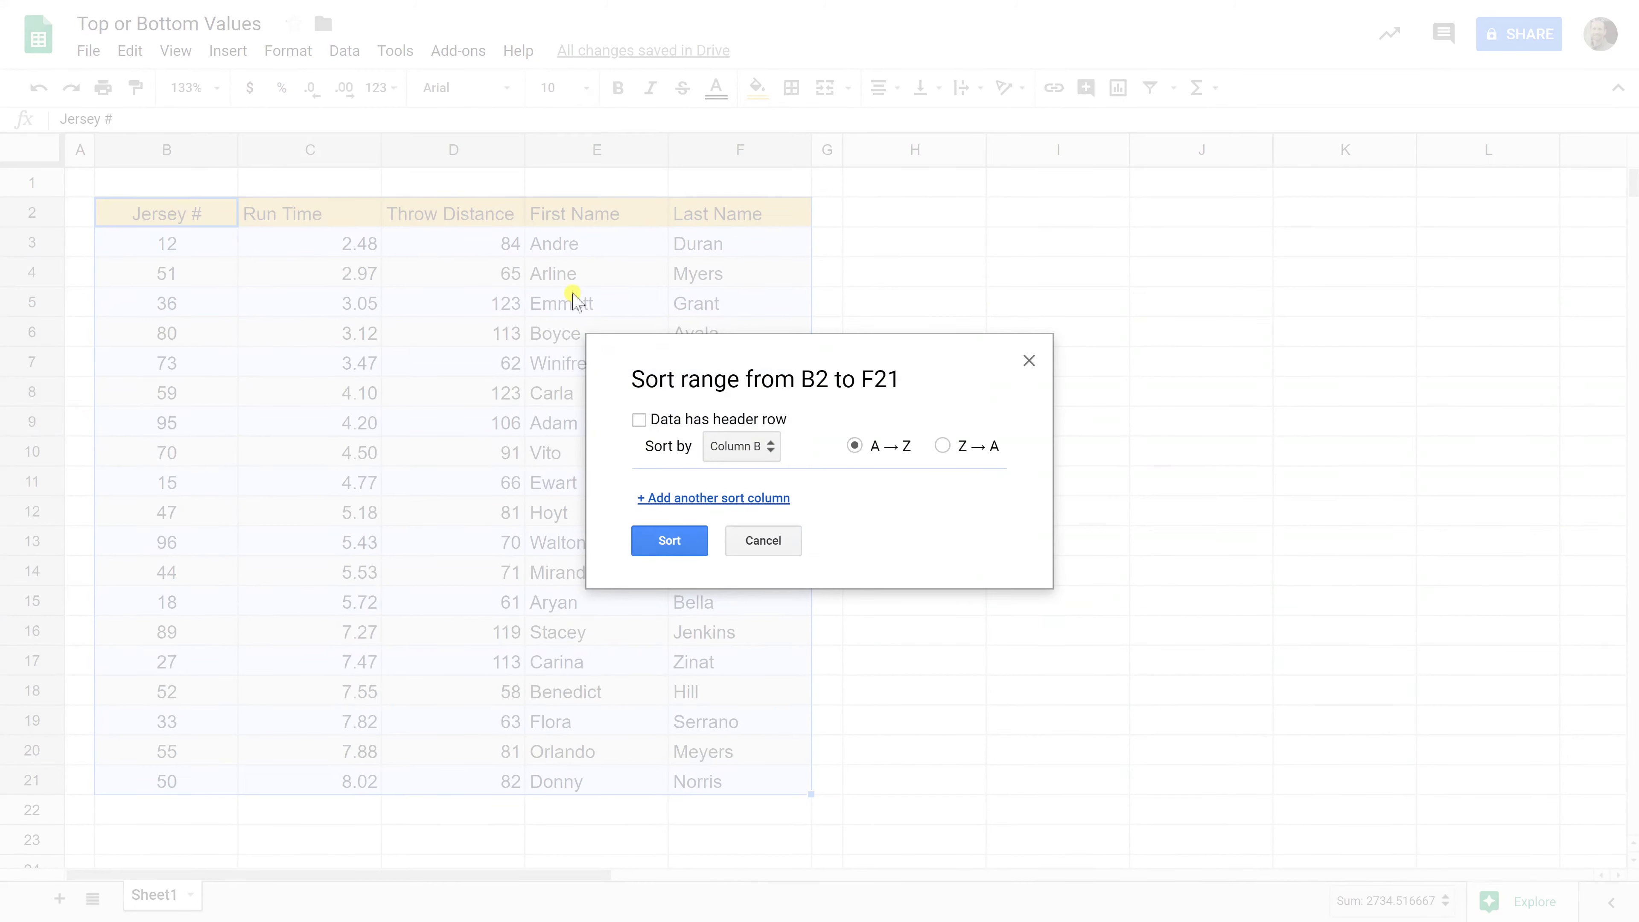
pyautogui.click(639, 421)
pyautogui.click(741, 448)
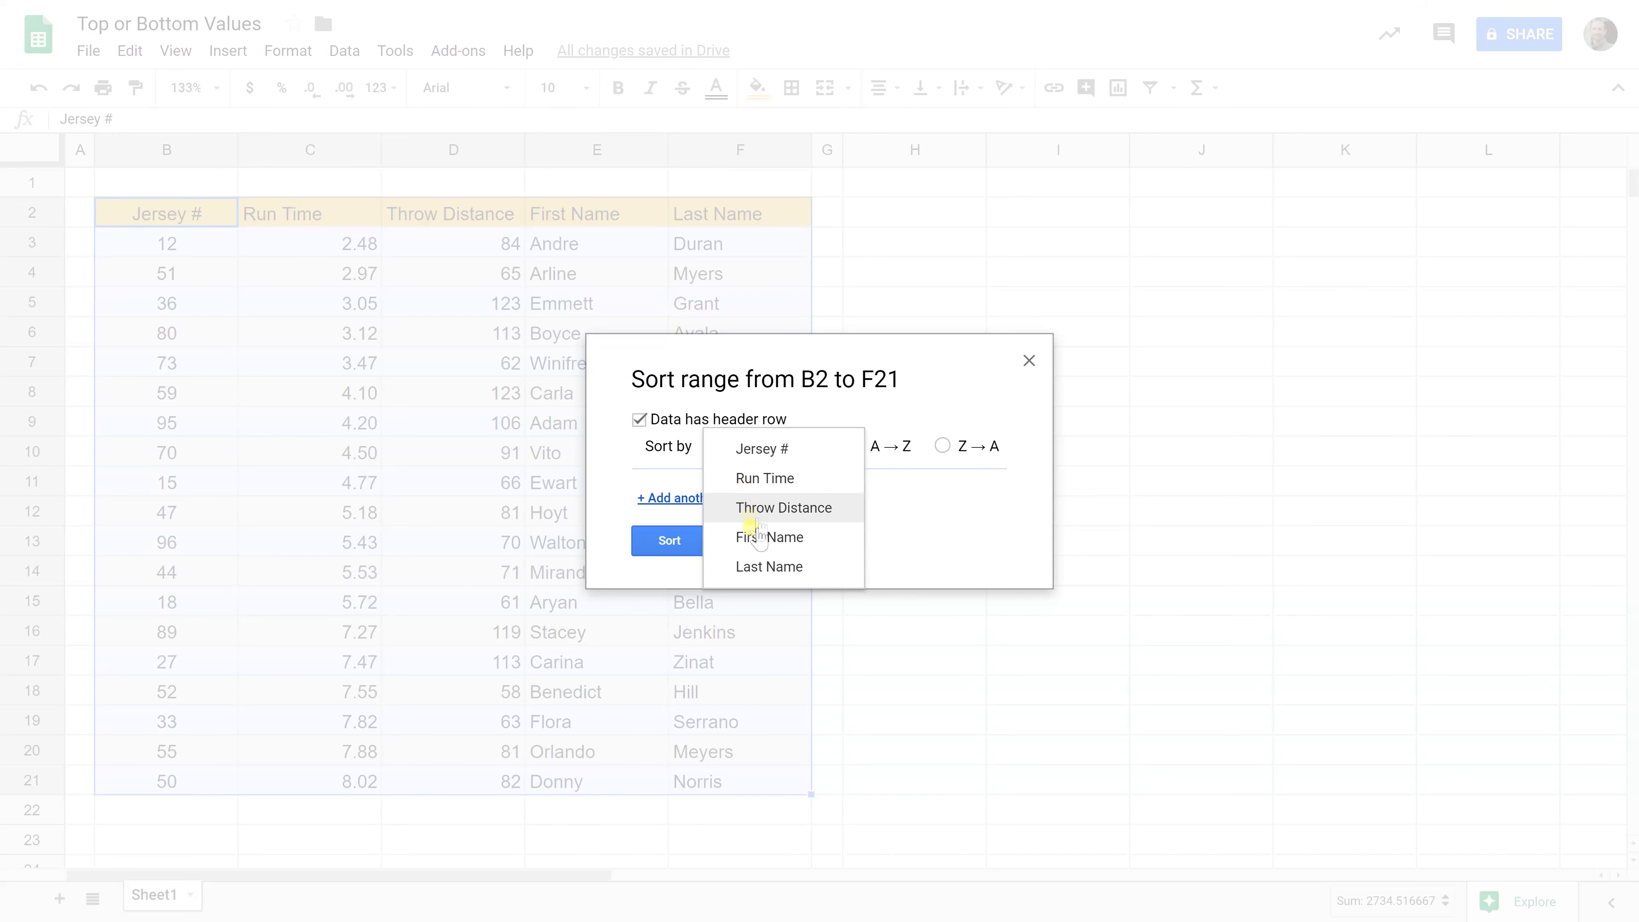
pyautogui.click(765, 479)
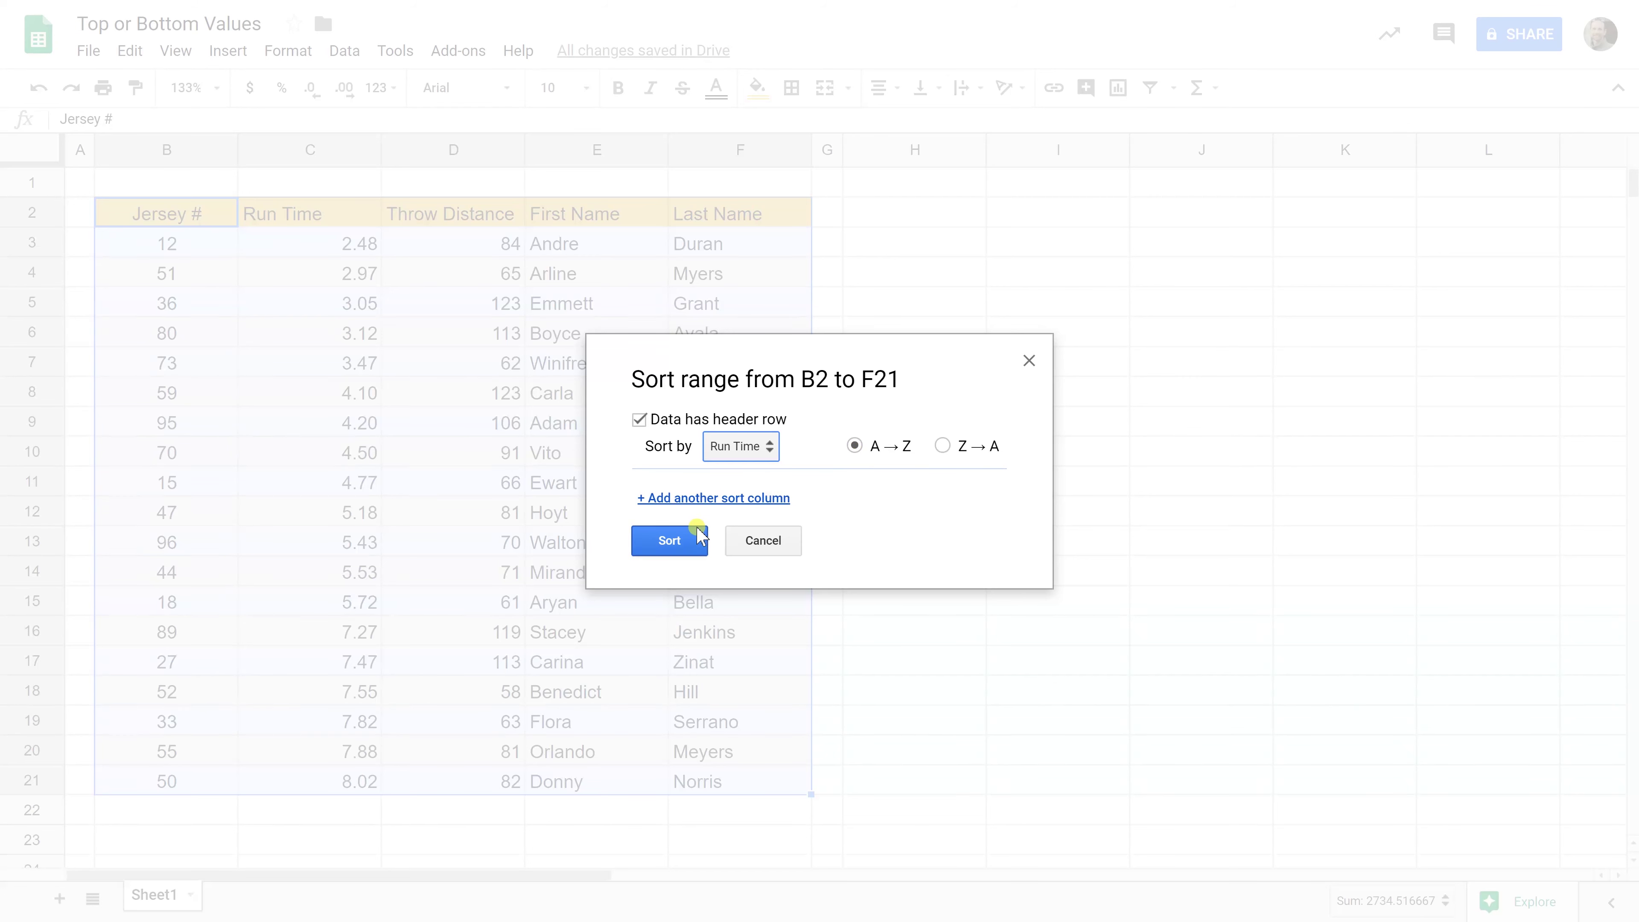
pyautogui.click(696, 542)
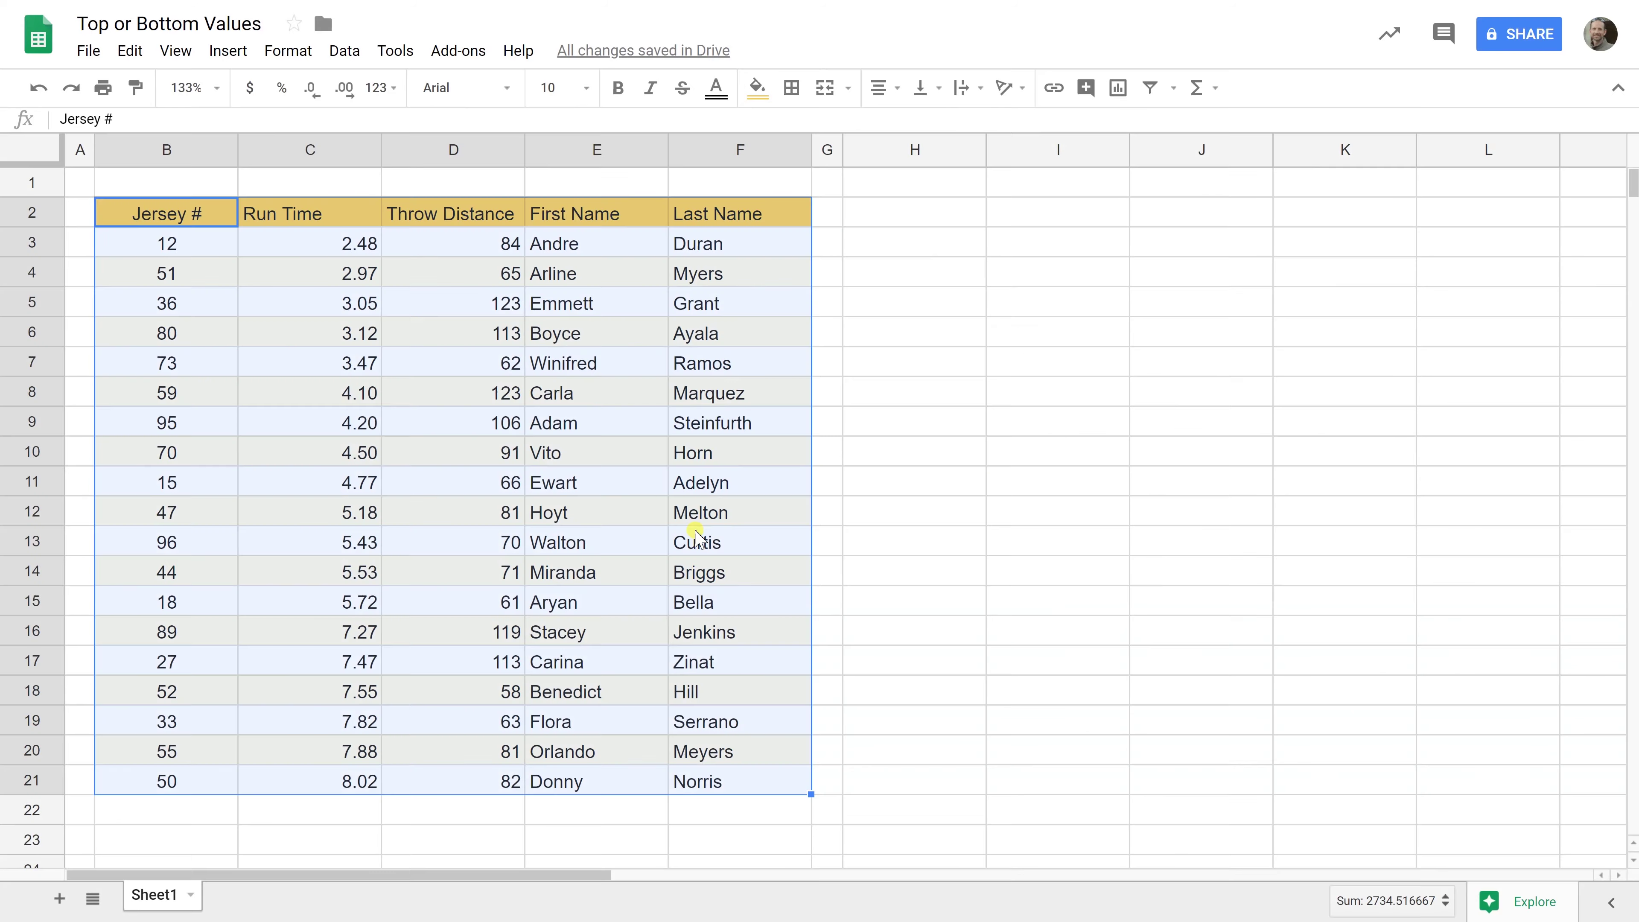
pyautogui.click(317, 311)
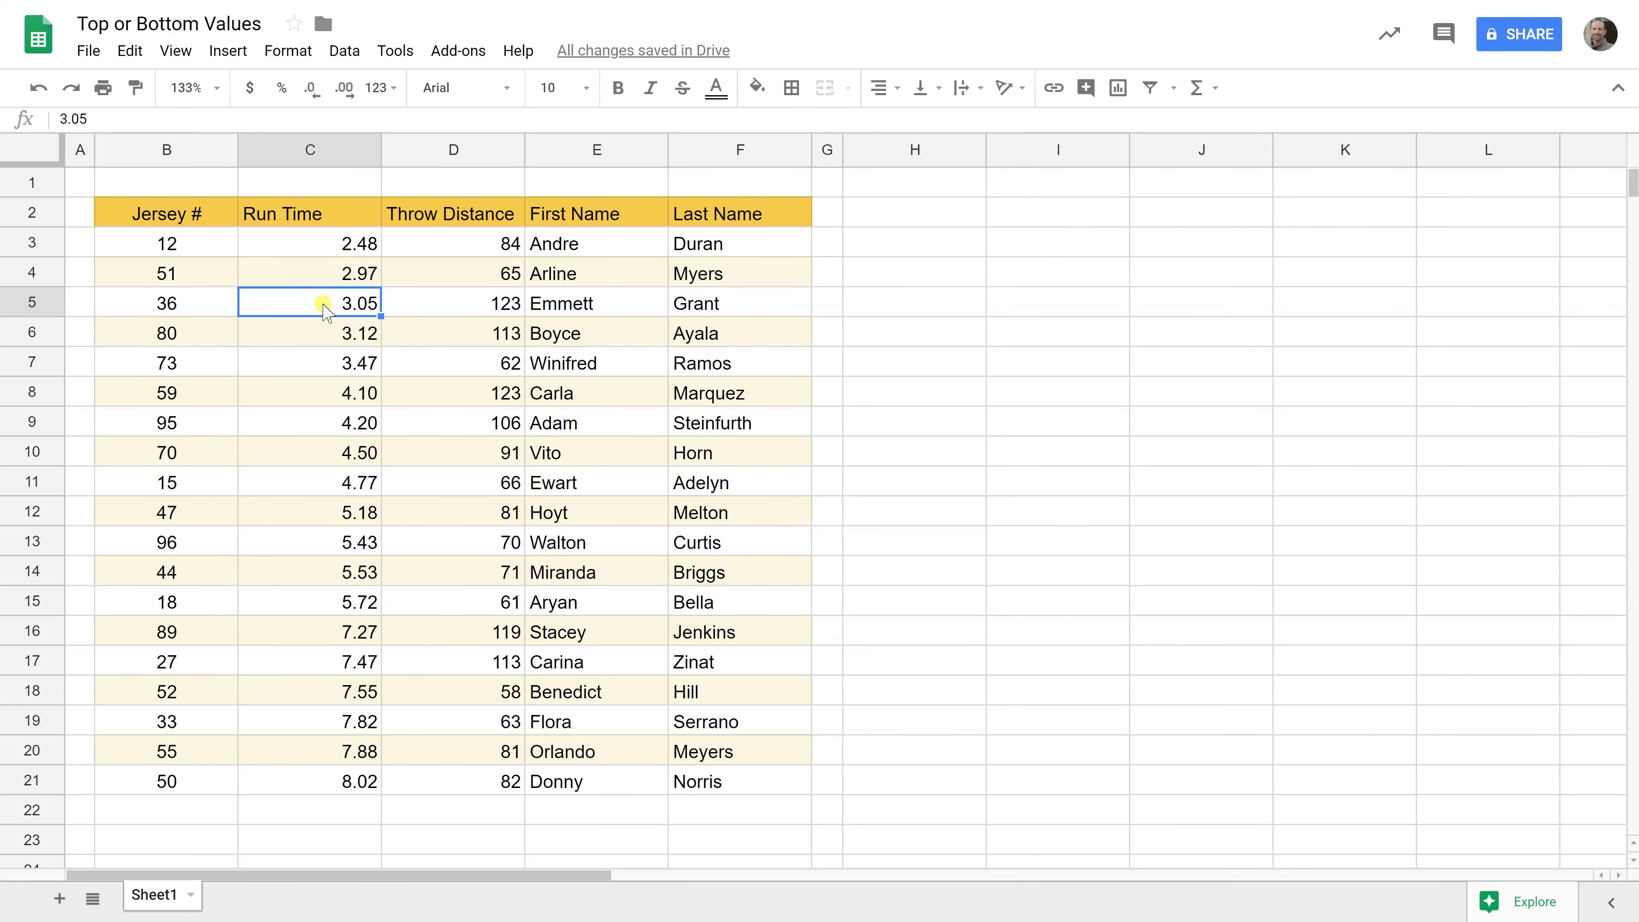
pyautogui.moveTo(170, 245); pyautogui.dragTo(731, 794)
pyautogui.press('Delete')
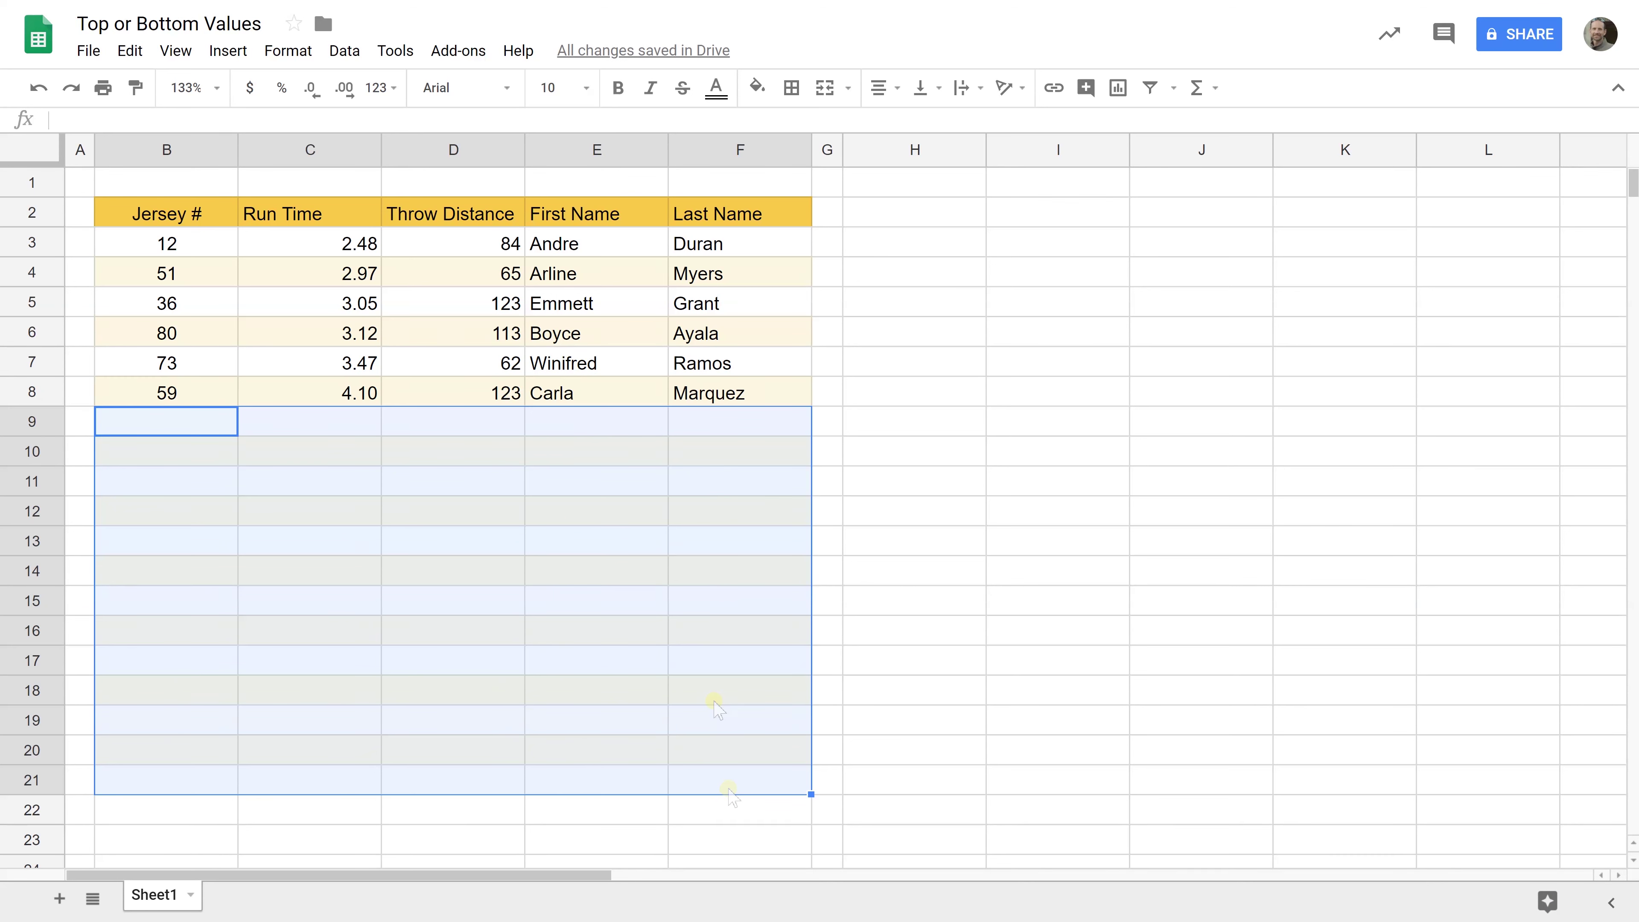
pyautogui.click(410, 312)
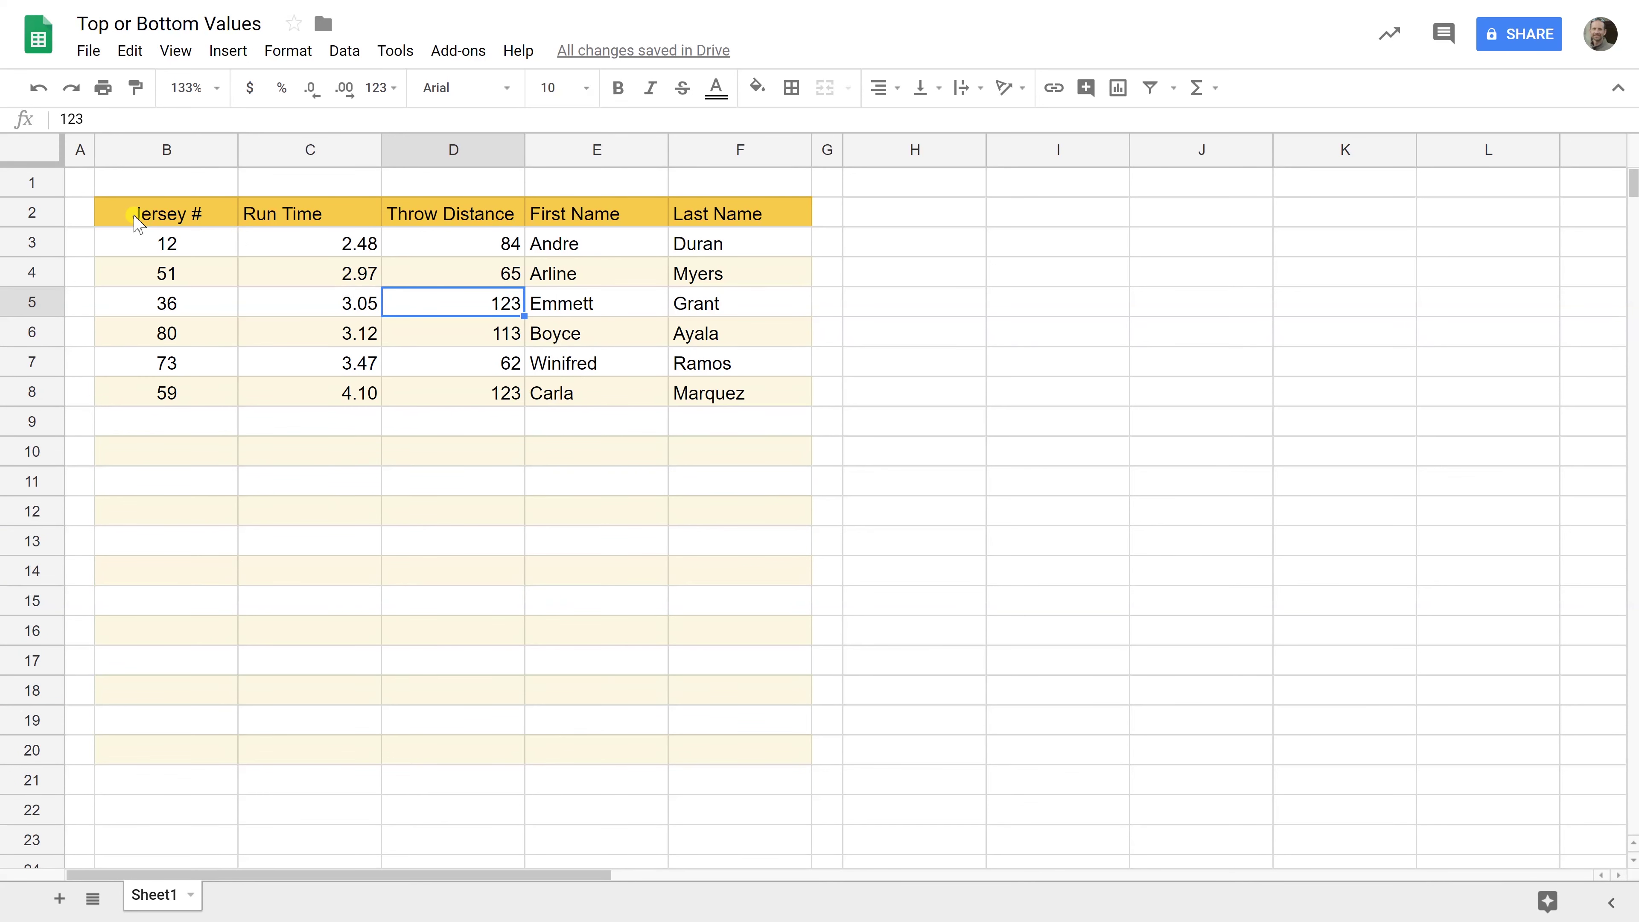
pyautogui.moveTo(141, 214); pyautogui.dragTo(708, 407)
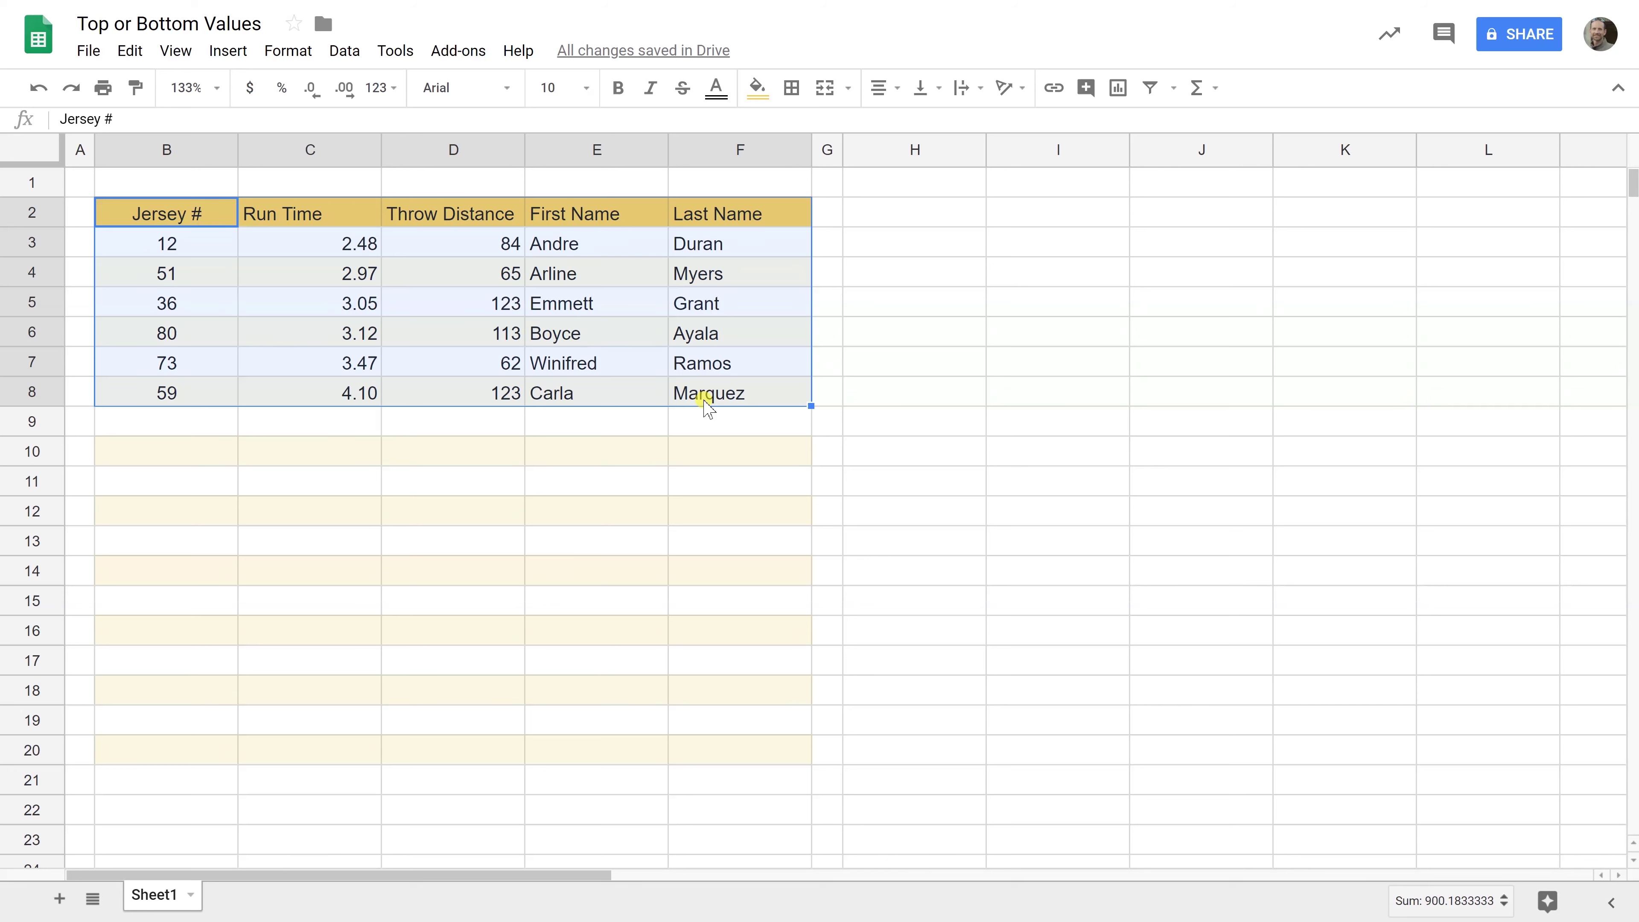
pyautogui.moveTo(198, 430); pyautogui.dragTo(698, 748)
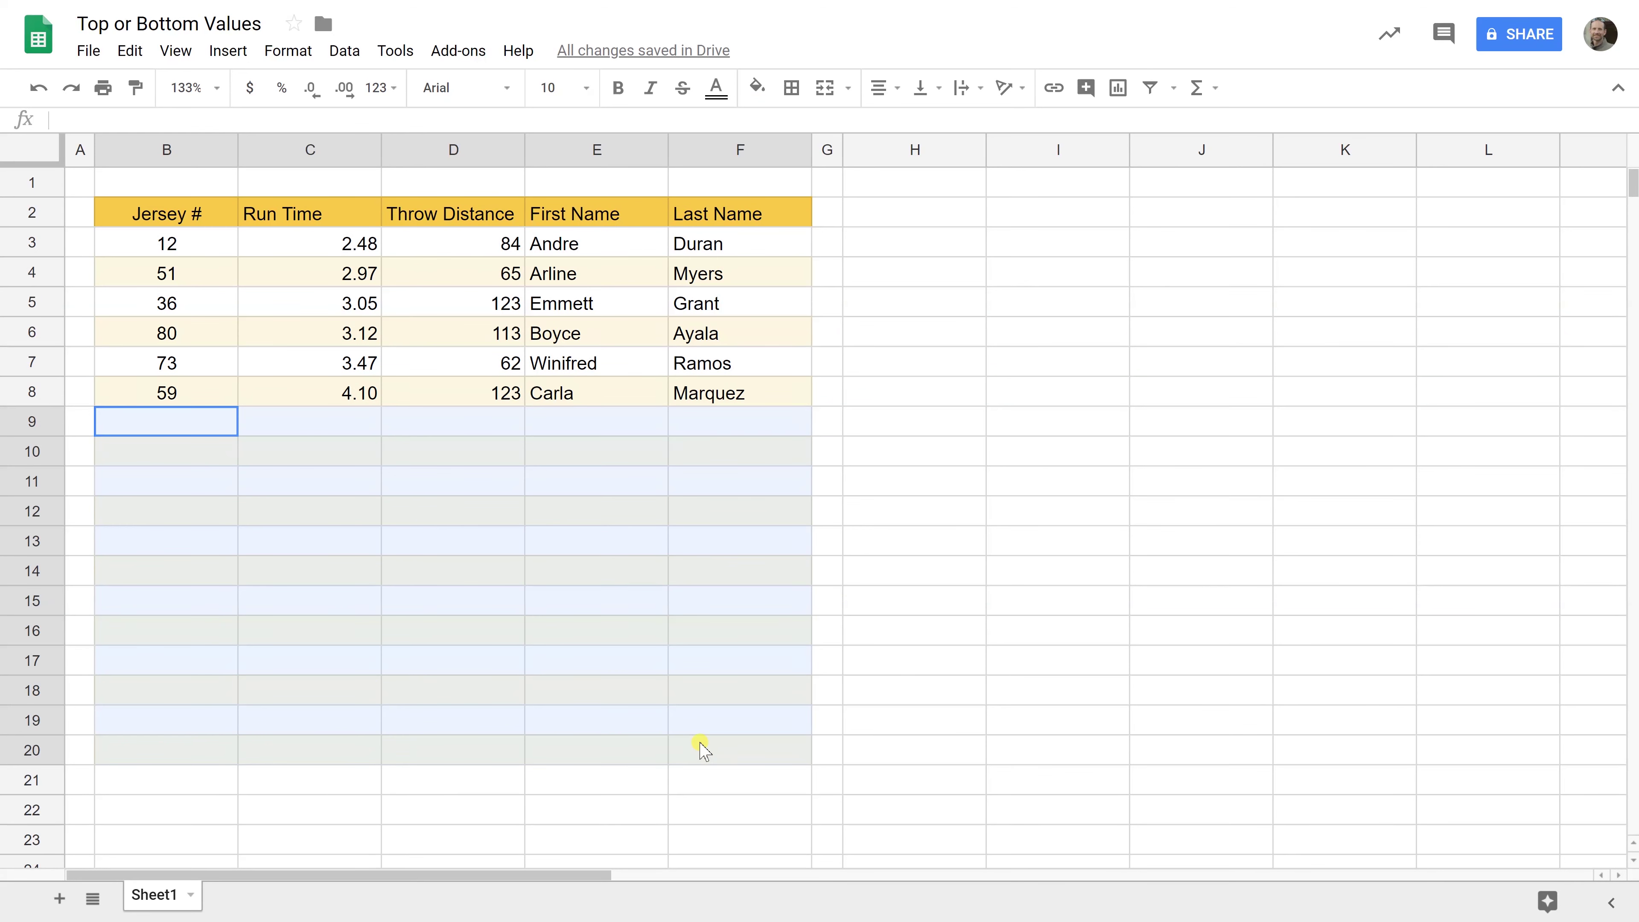
pyautogui.click(357, 492)
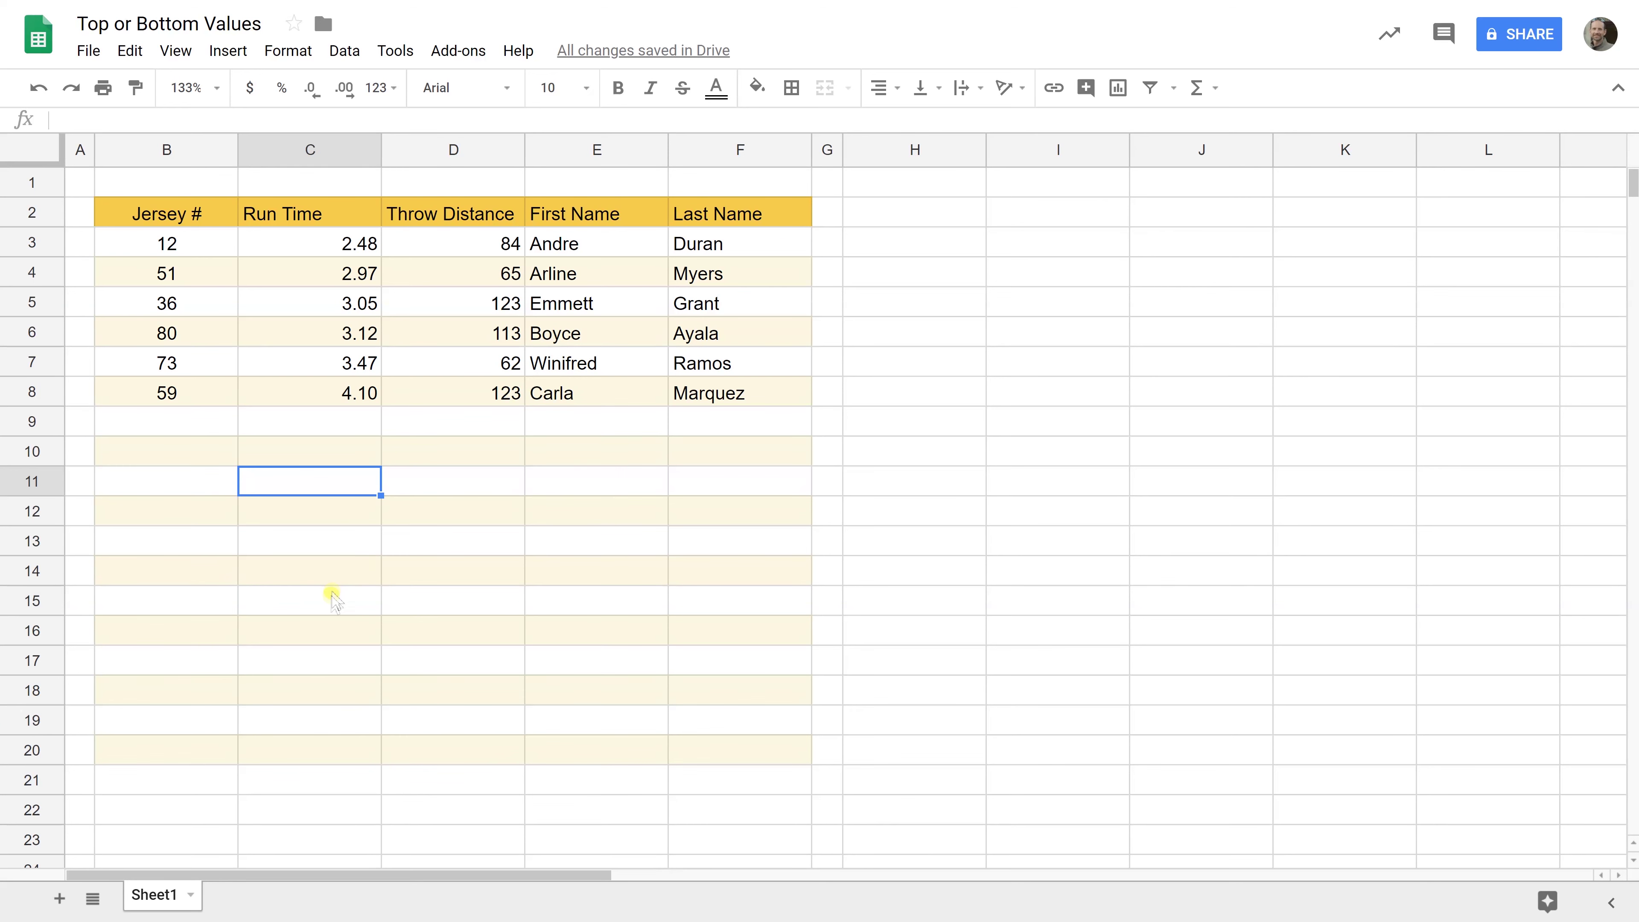
pyautogui.moveTo(332, 598); pyautogui.dragTo(637, 642)
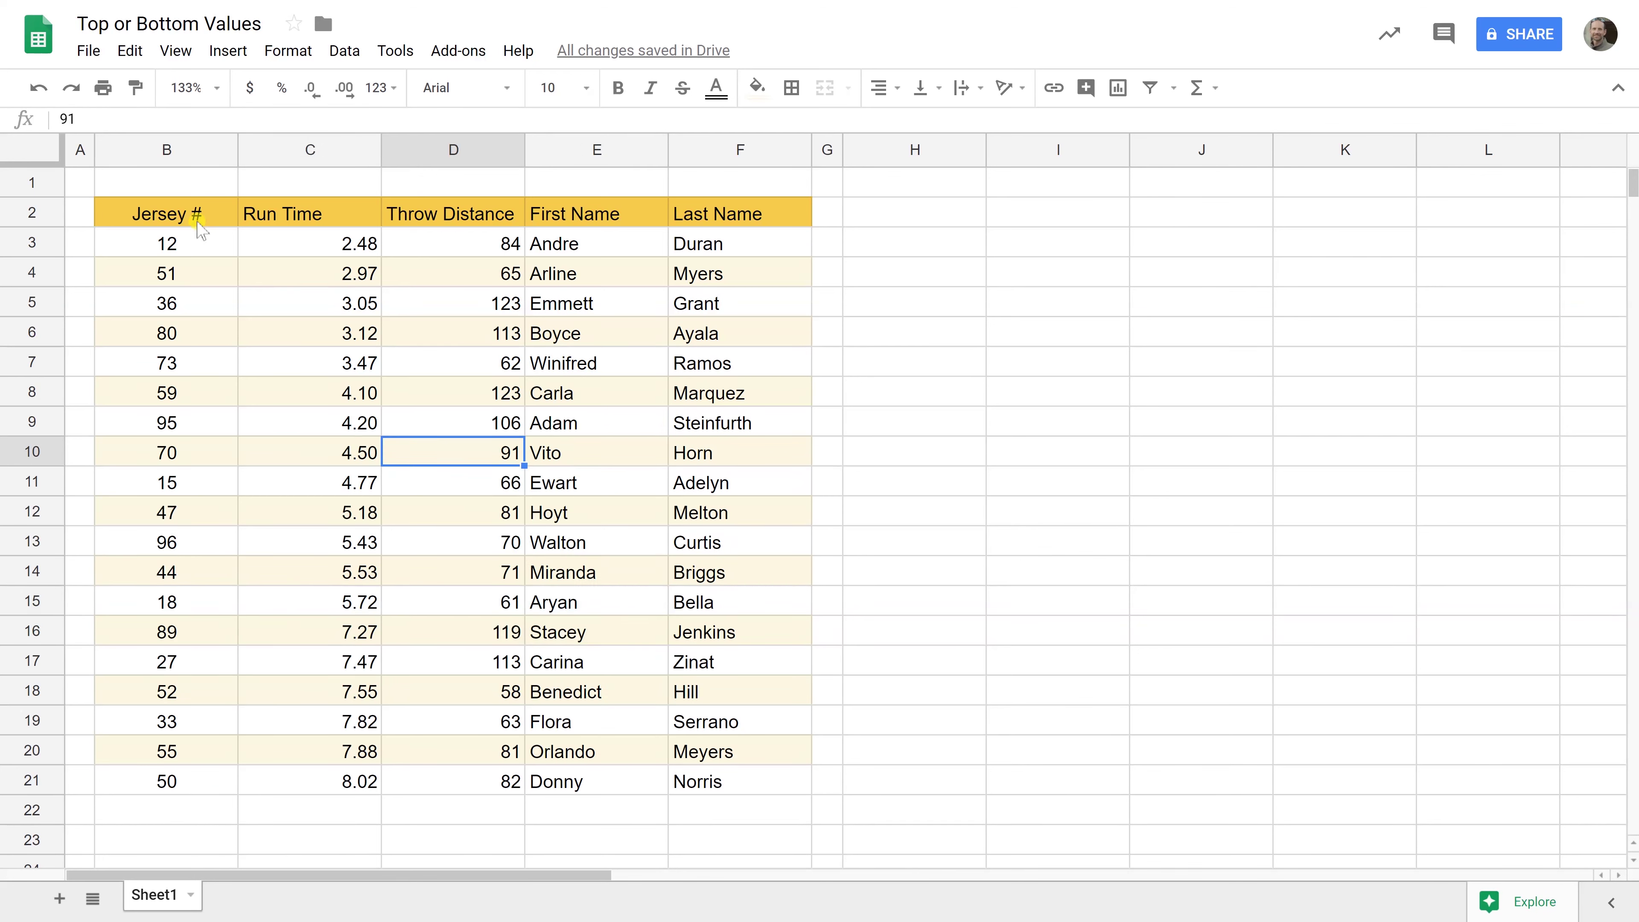
# - Create a filter on B2:F21 and widen column D to show the full 'Throw Distance' header
pyautogui.moveTo(167, 214); pyautogui.dragTo(713, 780)
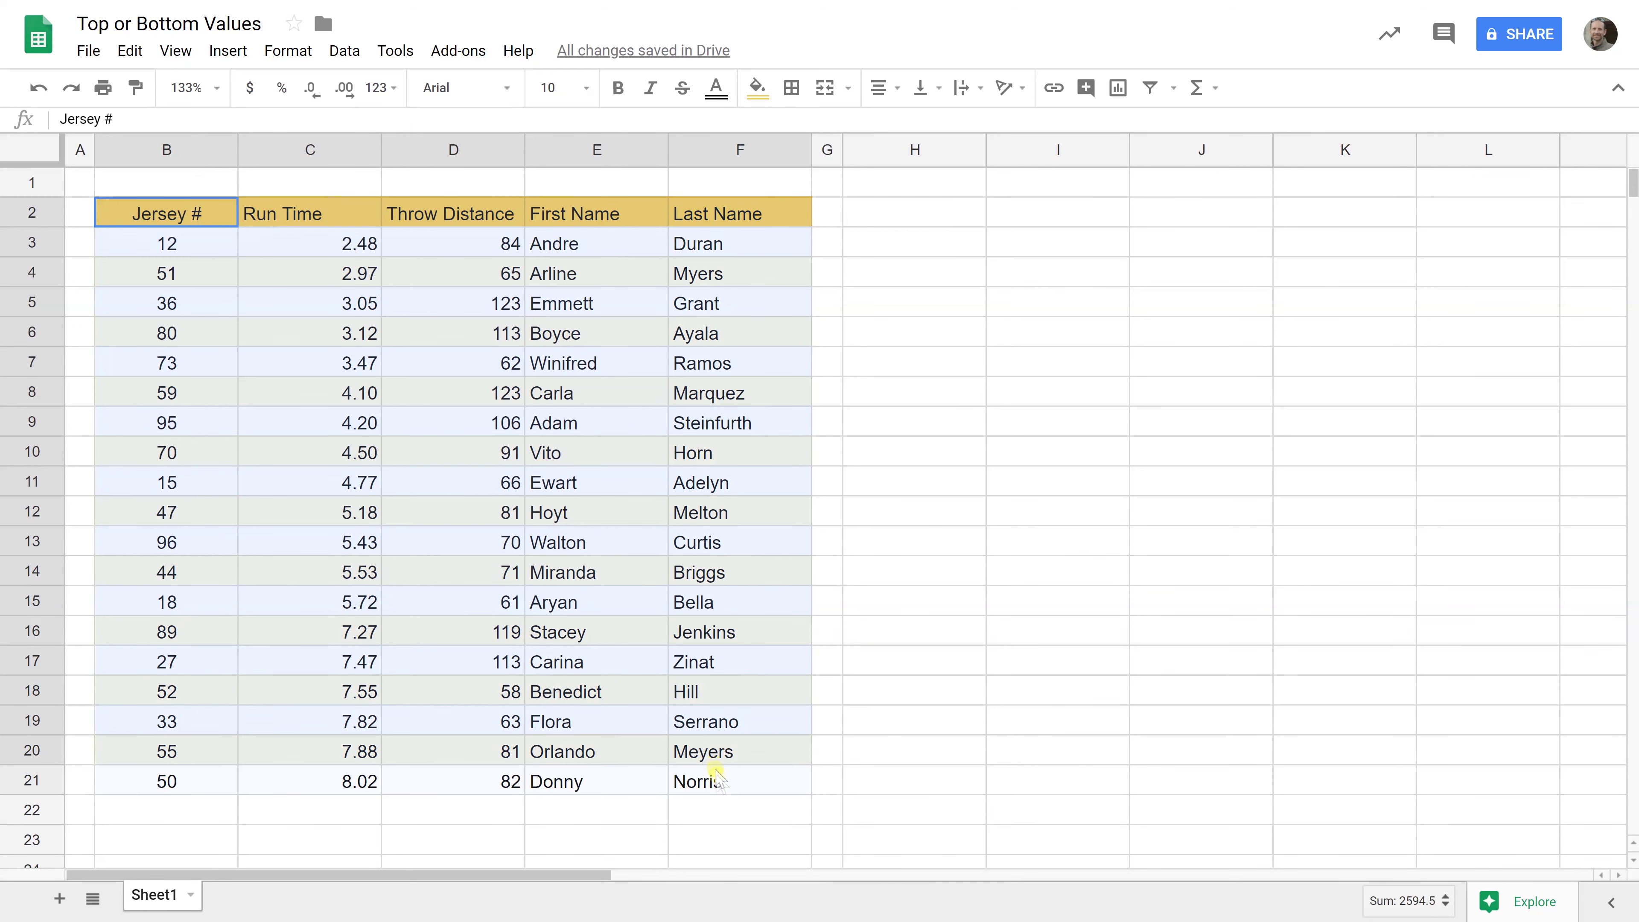
pyautogui.click(344, 51)
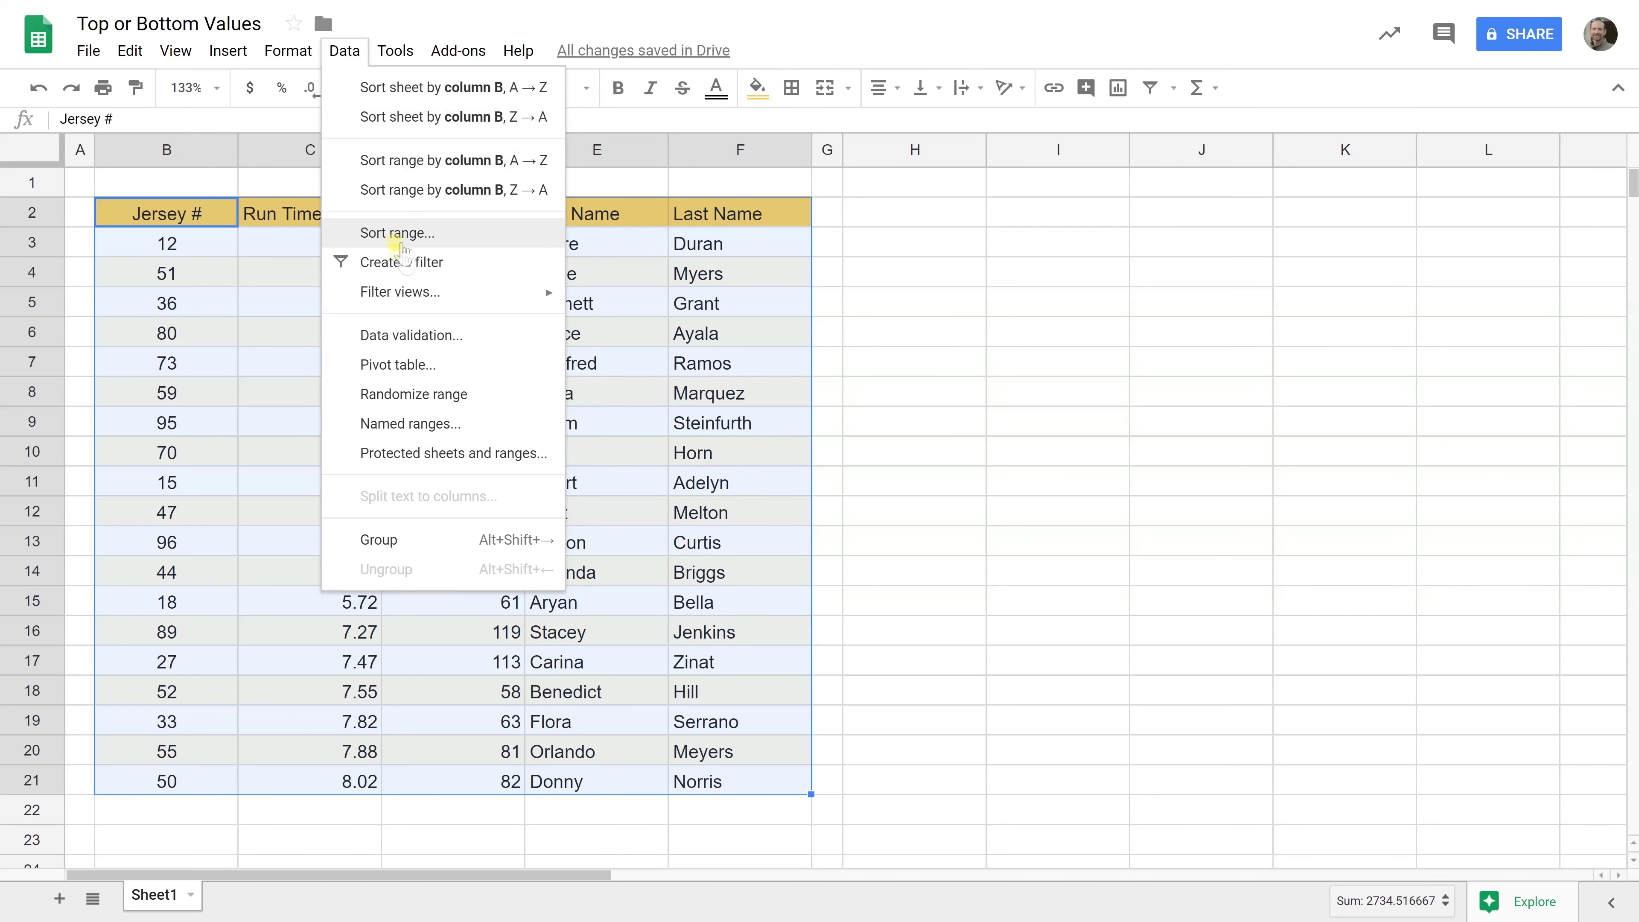
pyautogui.click(406, 263)
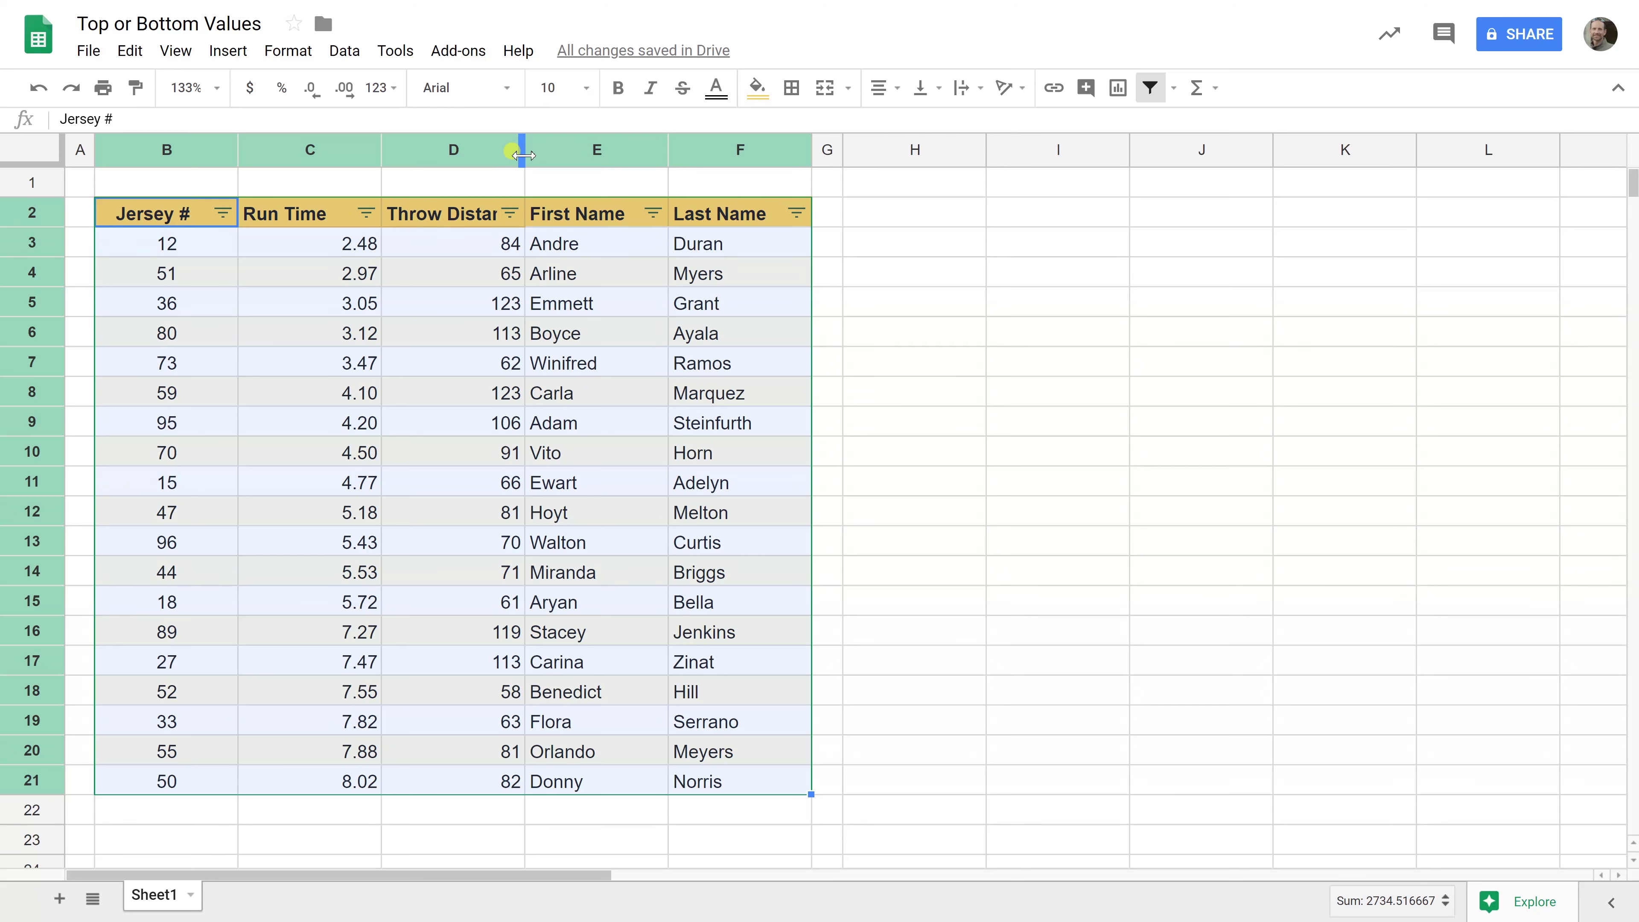
pyautogui.moveTo(523, 153); pyautogui.dragTo(558, 161)
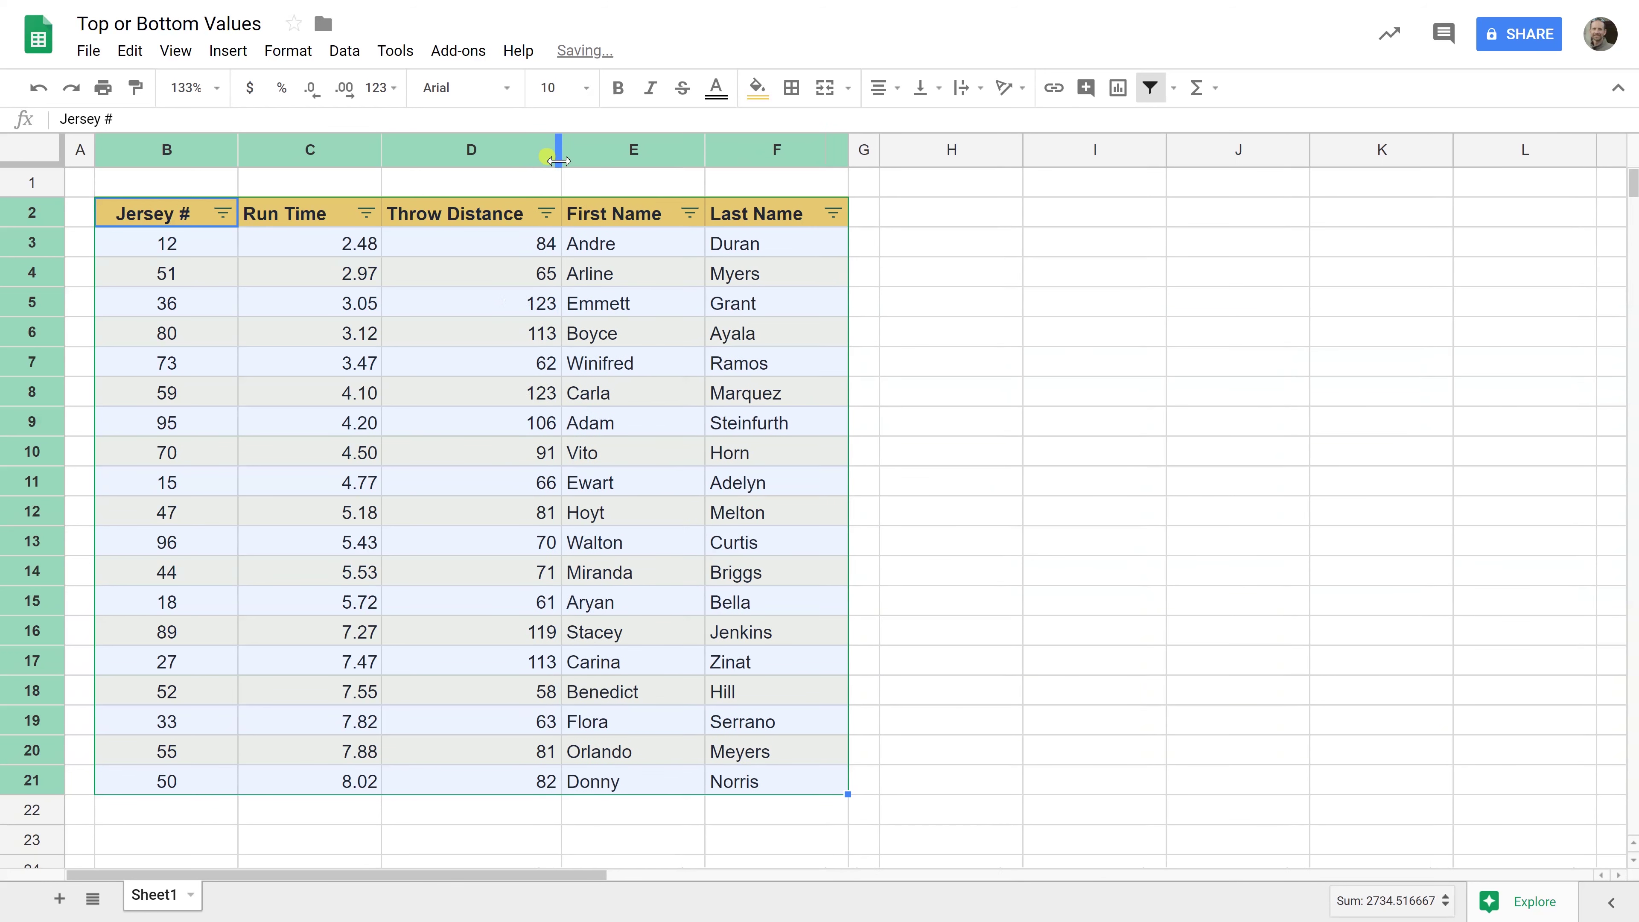
# - Filter the Throw Distance column by values to show only 113, 119 and 123
pyautogui.click(492, 249)
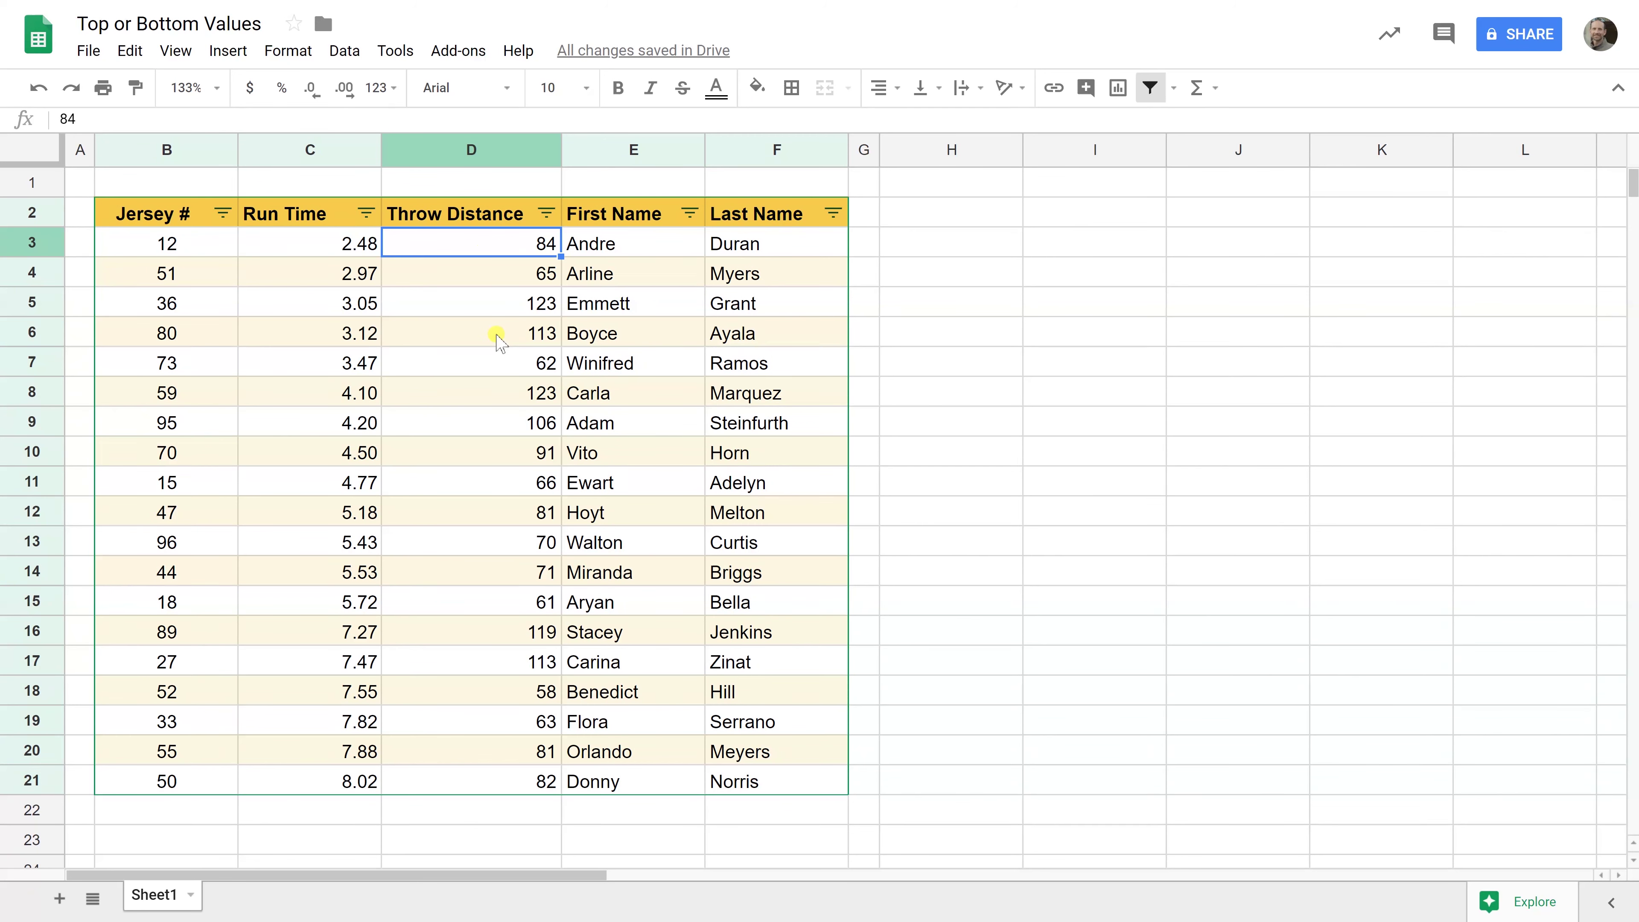
pyautogui.click(546, 214)
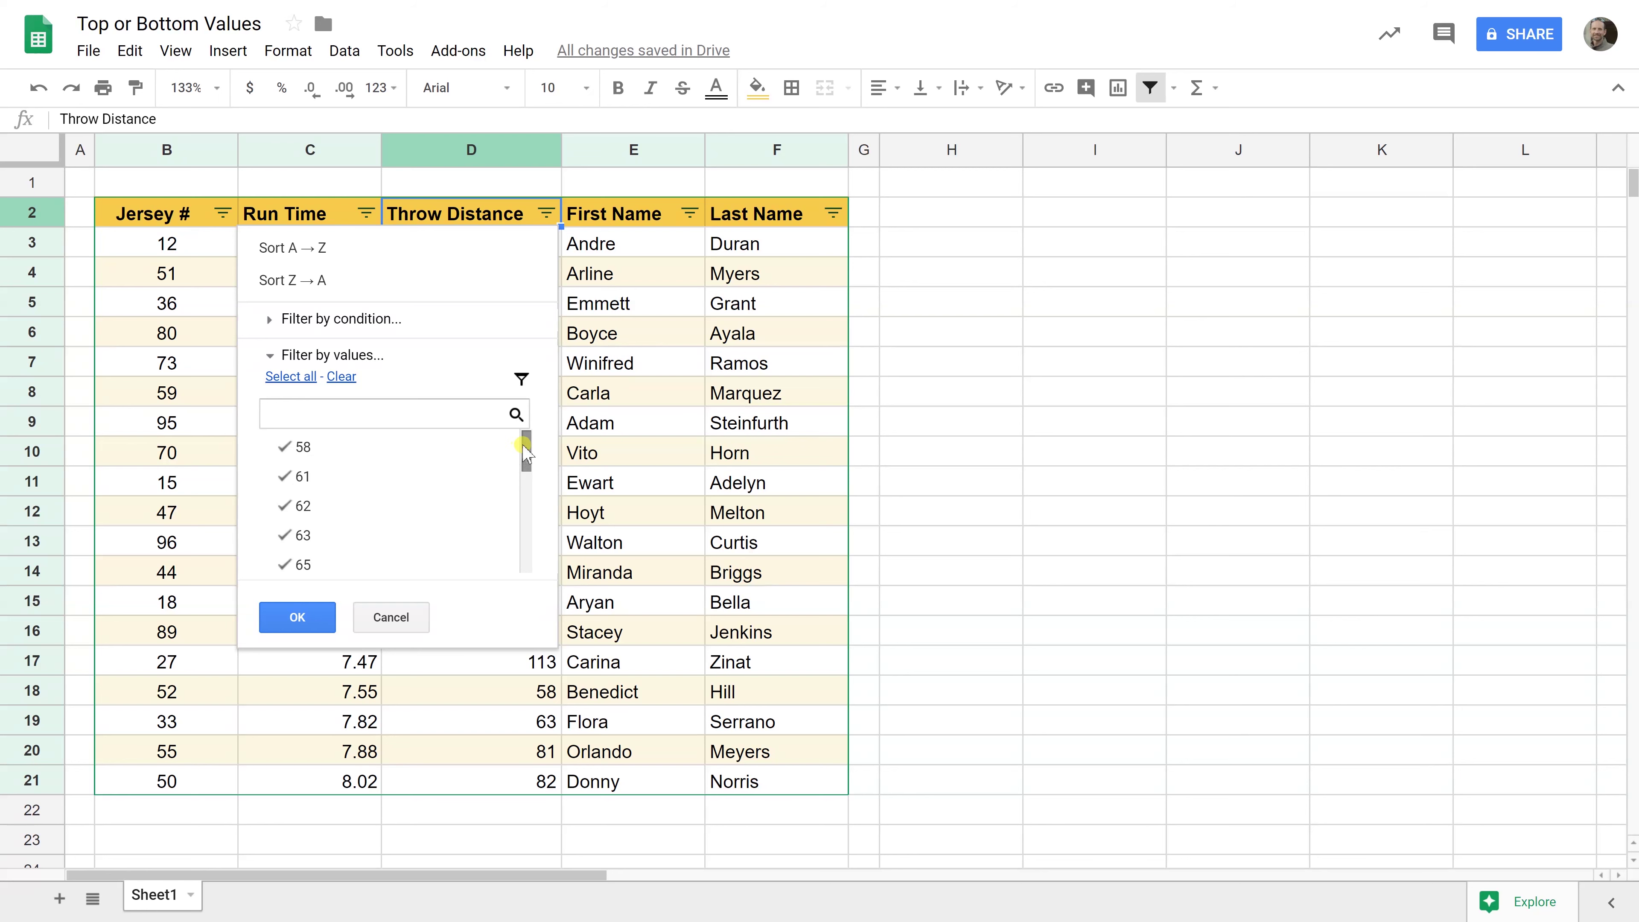
pyautogui.click(342, 377)
pyautogui.moveTo(527, 453); pyautogui.dragTo(531, 568)
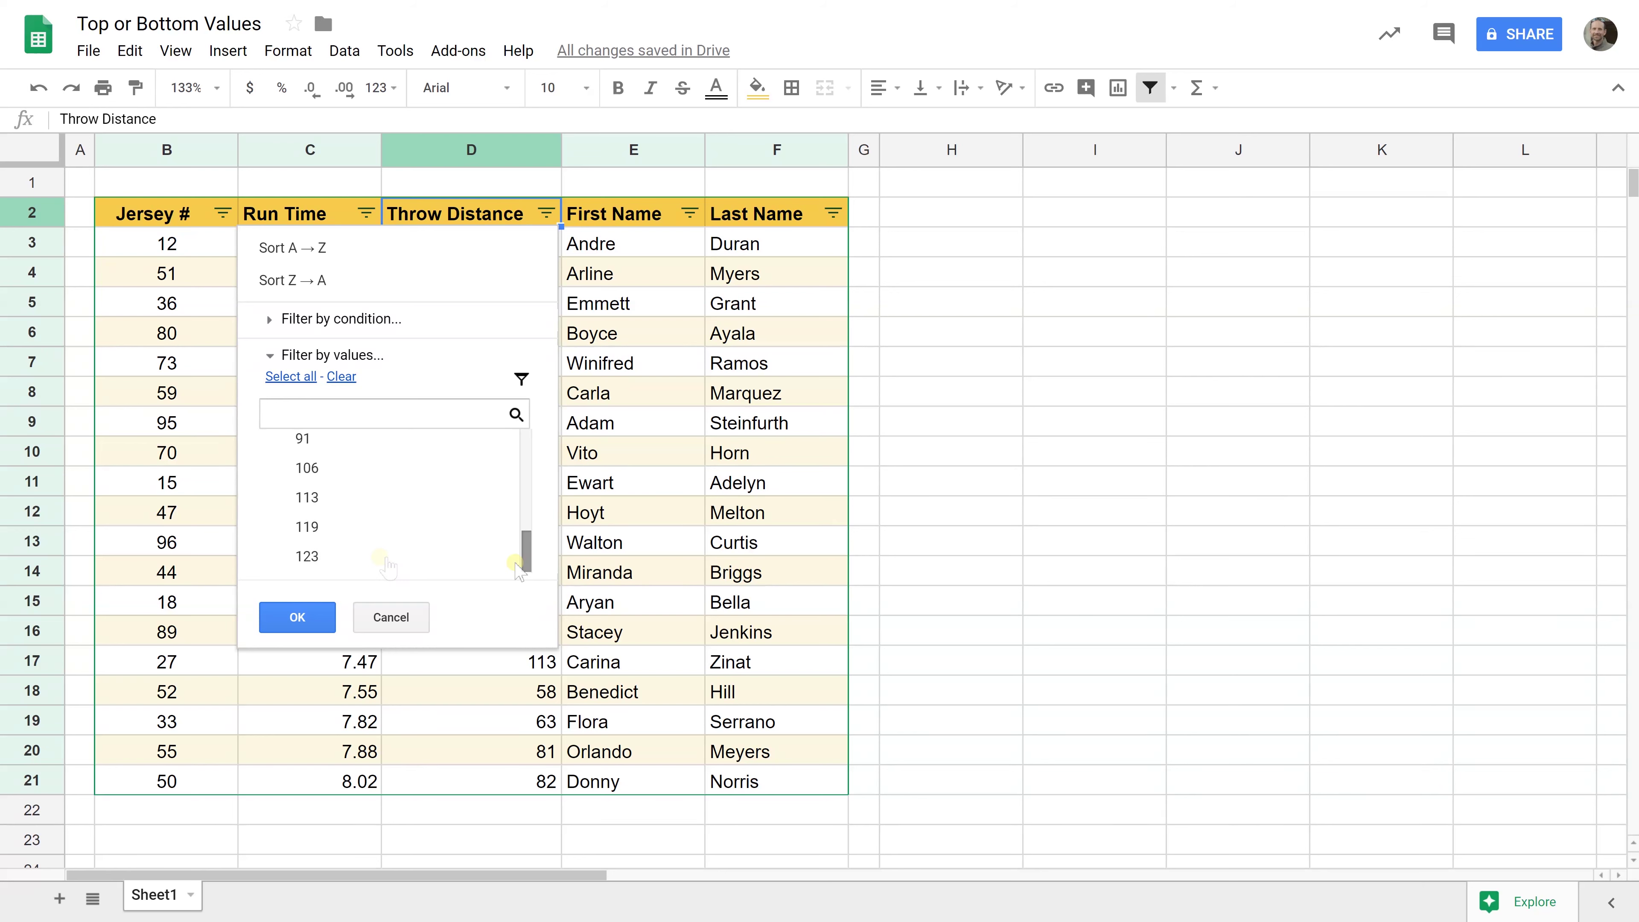
pyautogui.click(283, 556)
pyautogui.click(284, 527)
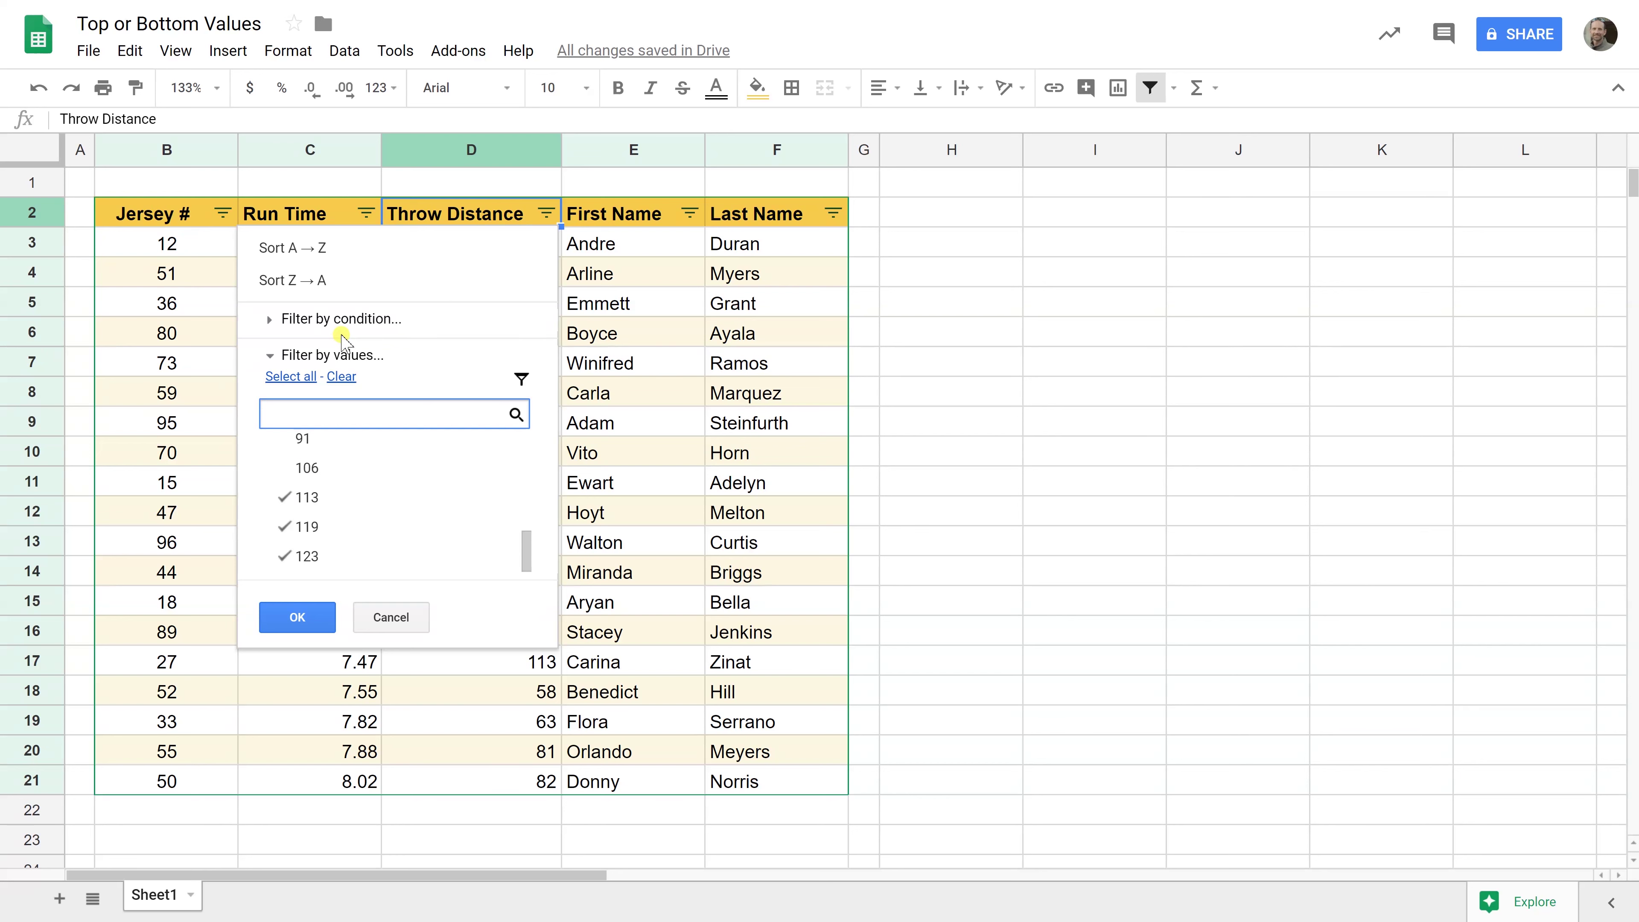
pyautogui.click(340, 319)
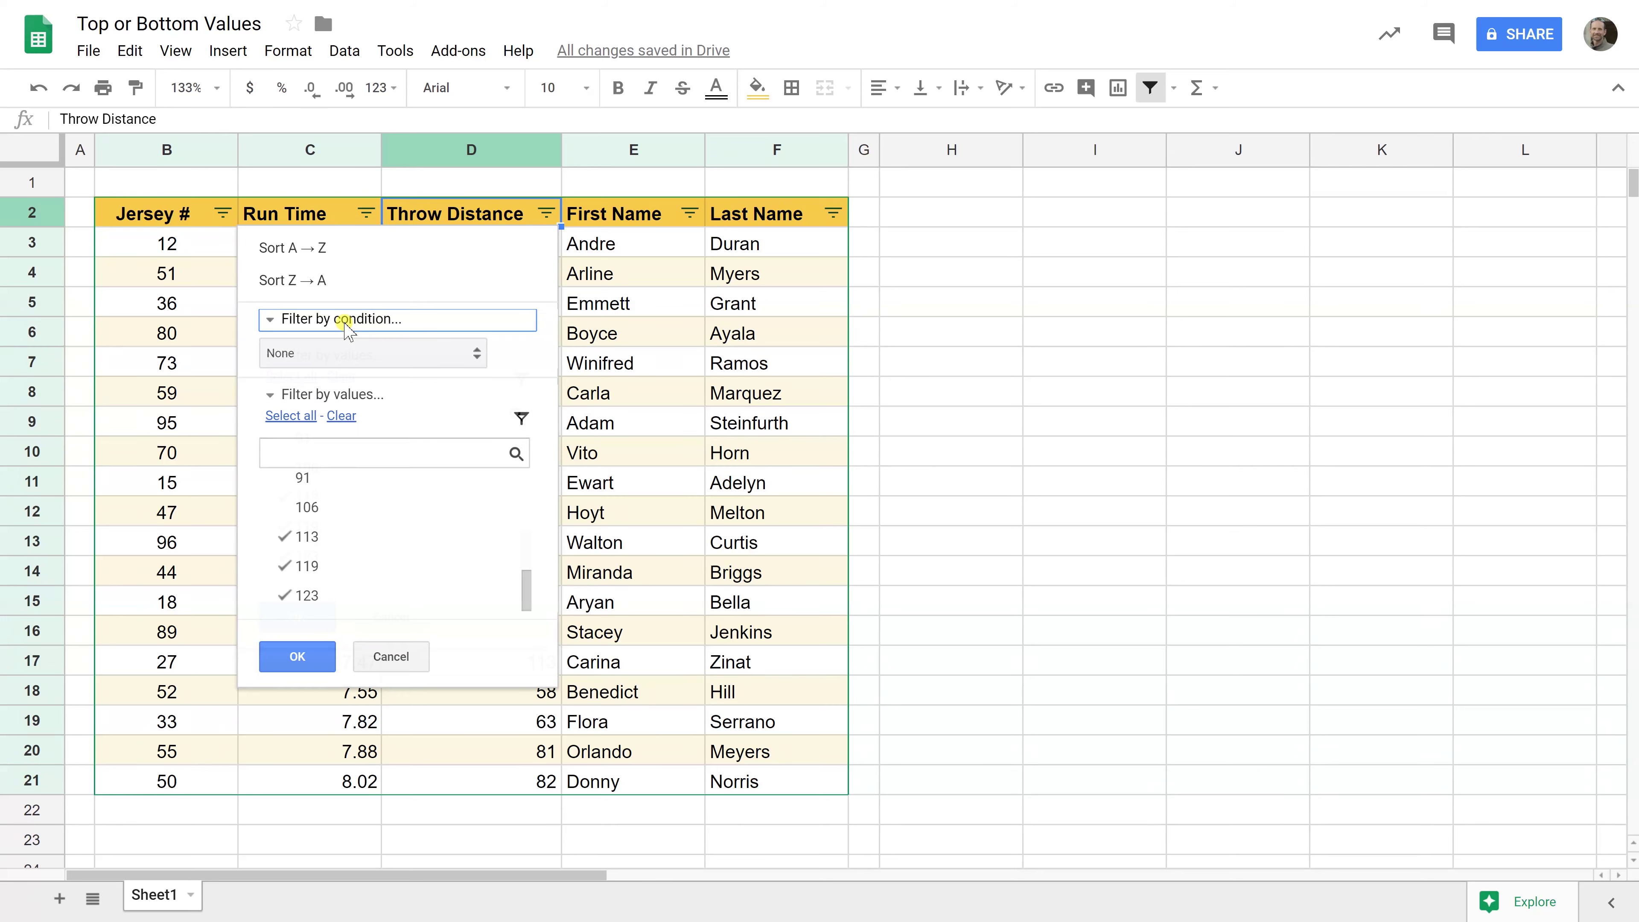
pyautogui.click(318, 349)
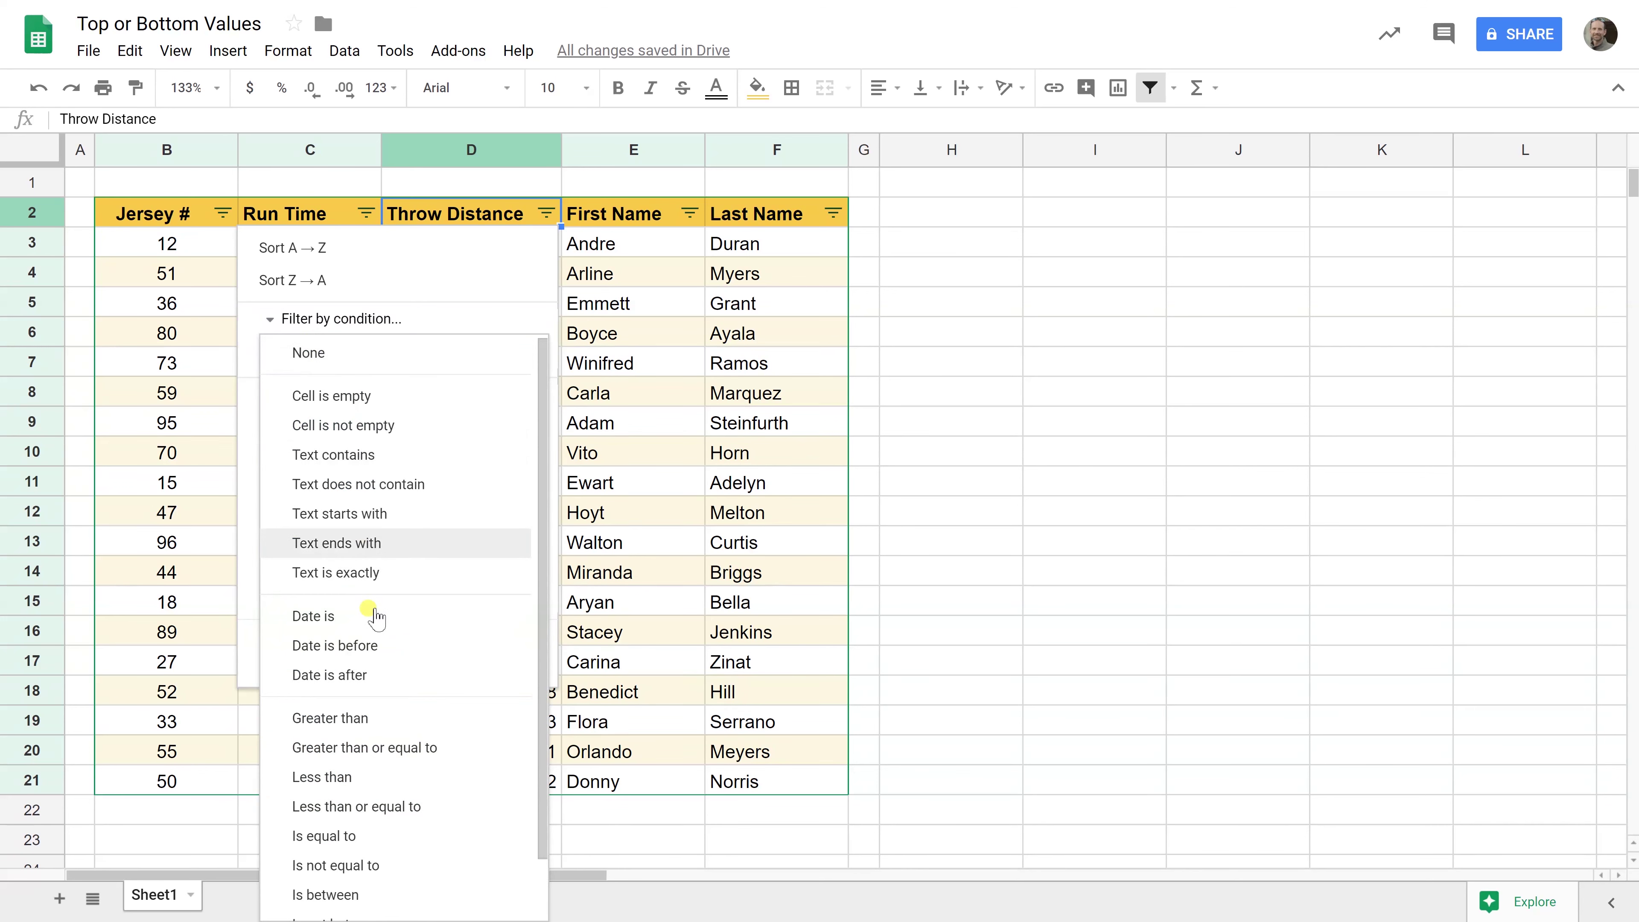
pyautogui.click(344, 329)
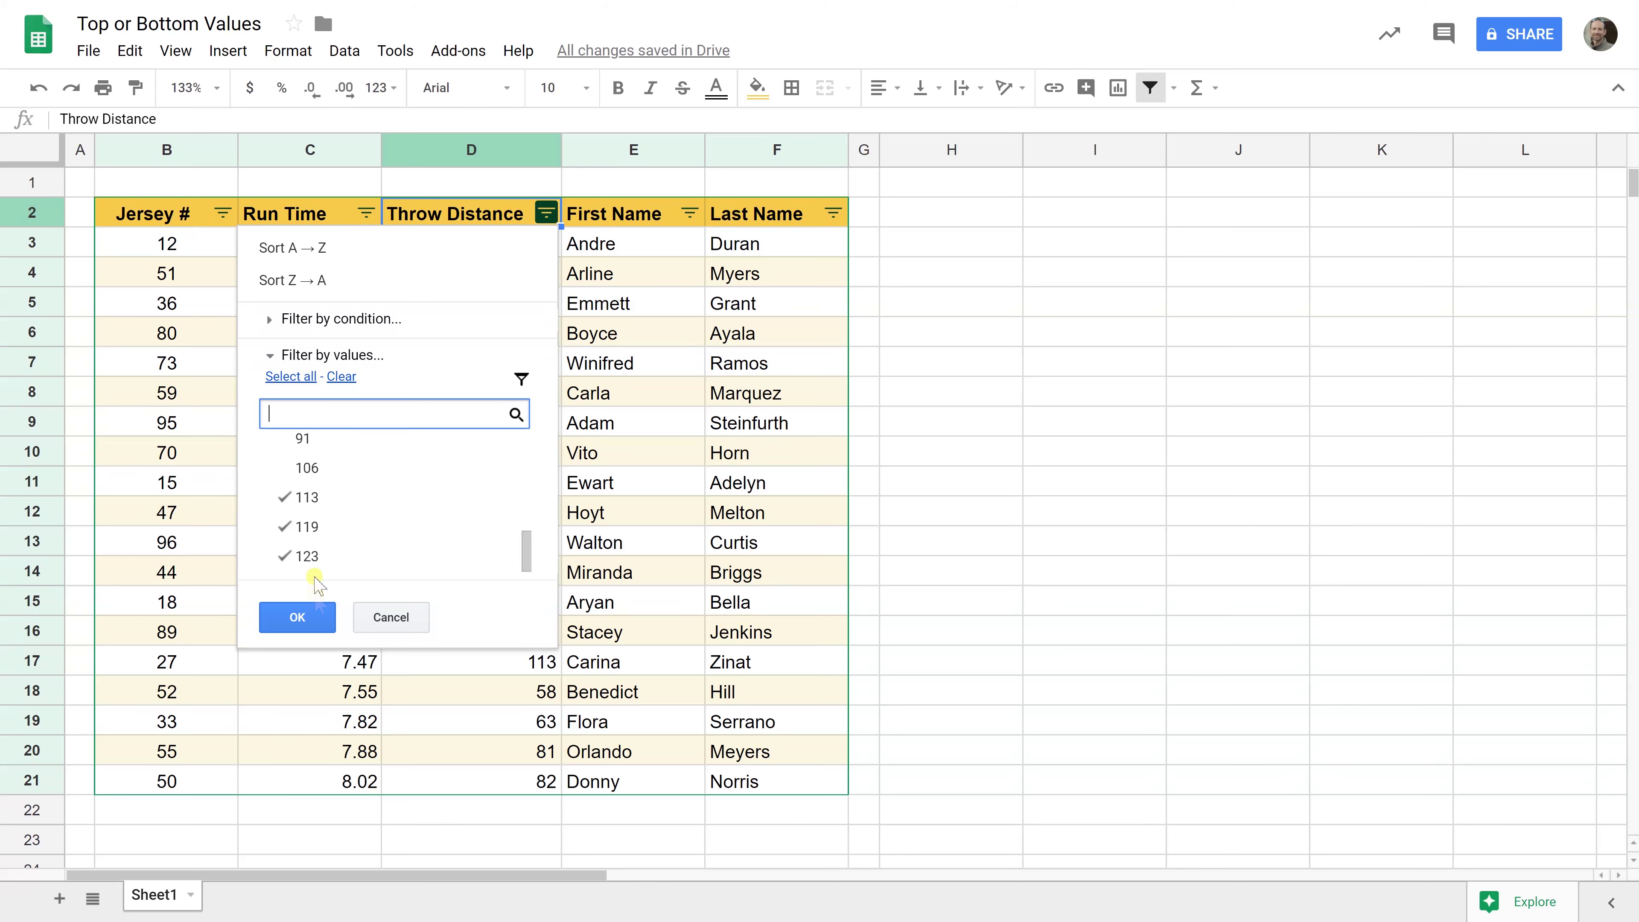
pyautogui.click(297, 617)
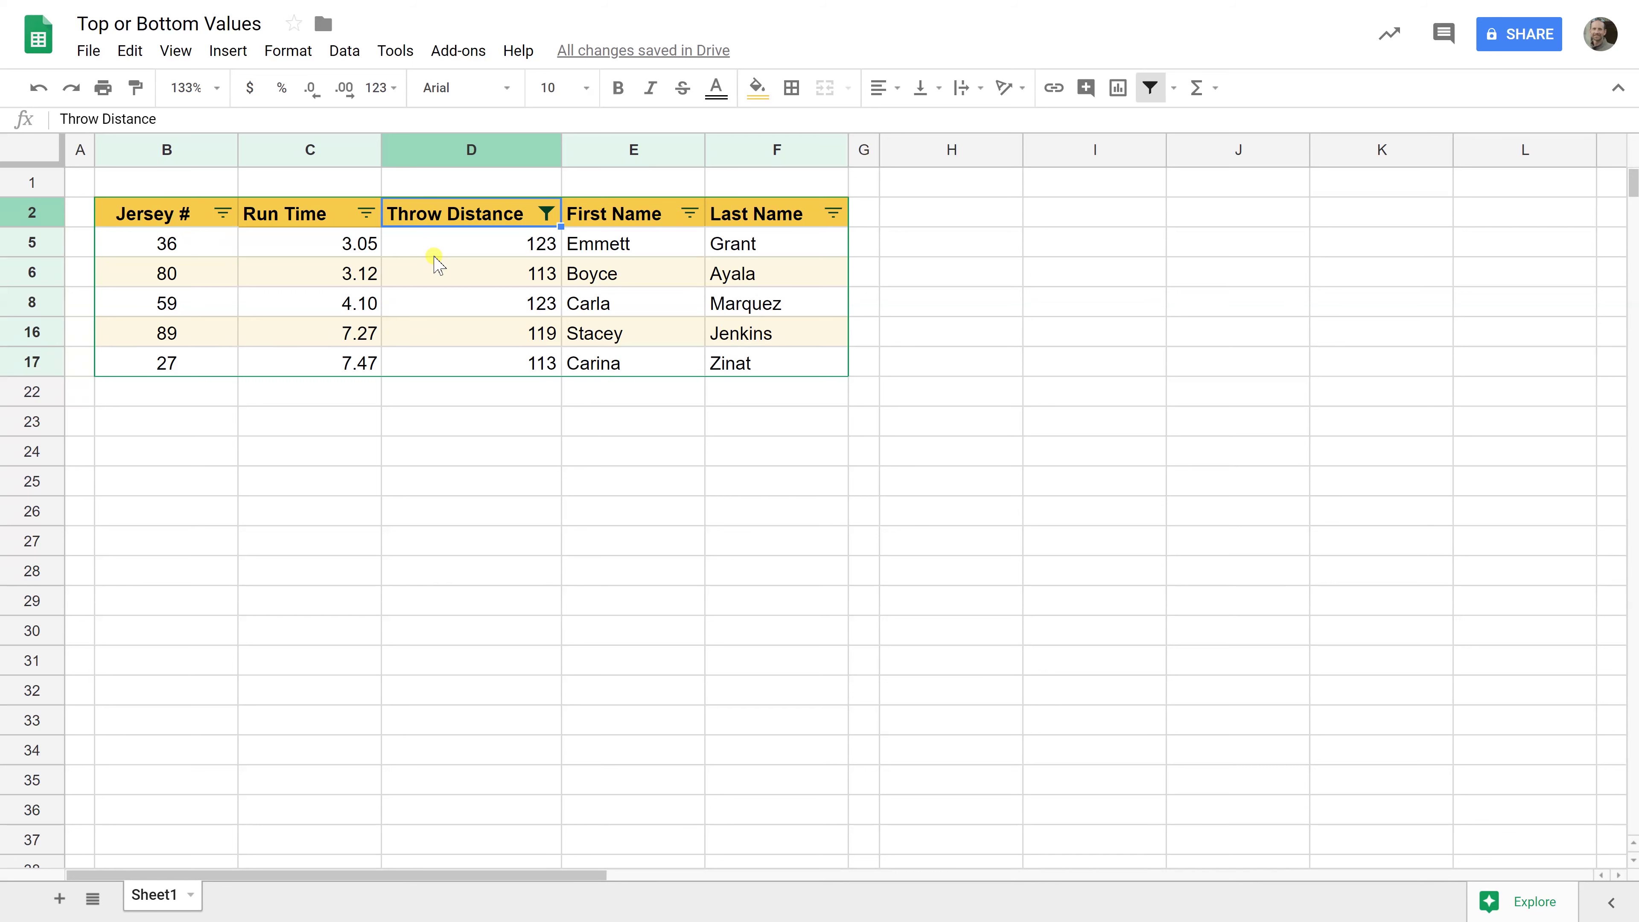
# - Turn off the Throw Distance filter so all 19 players reappear in Run Time order
pyautogui.click(417, 248)
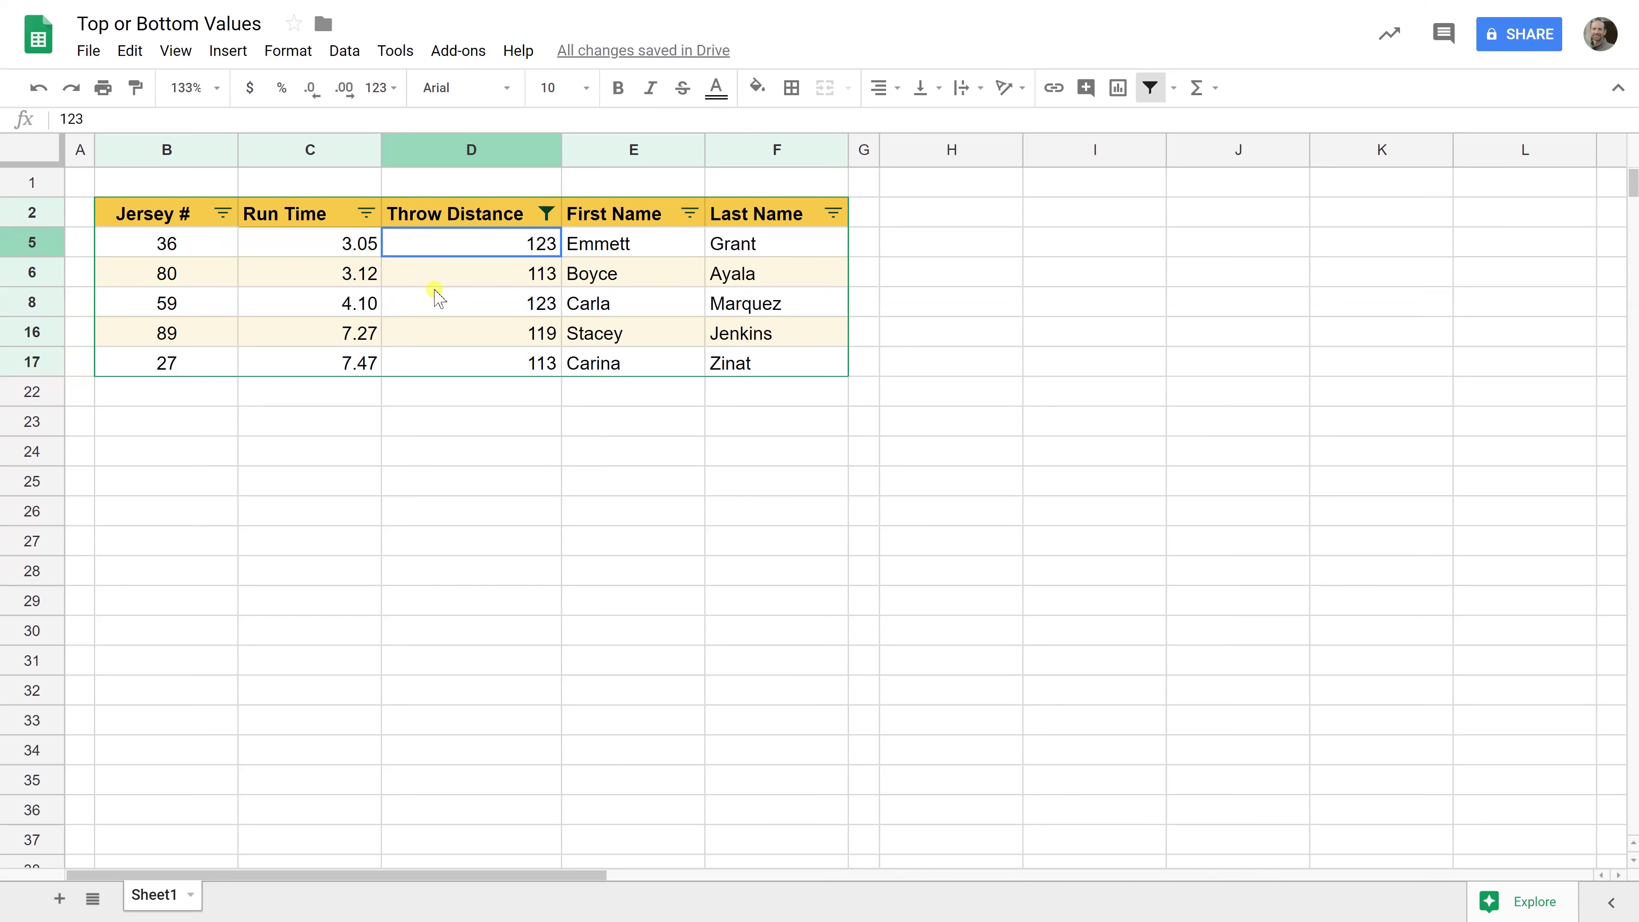
pyautogui.moveTo(438, 298); pyautogui.dragTo(465, 359)
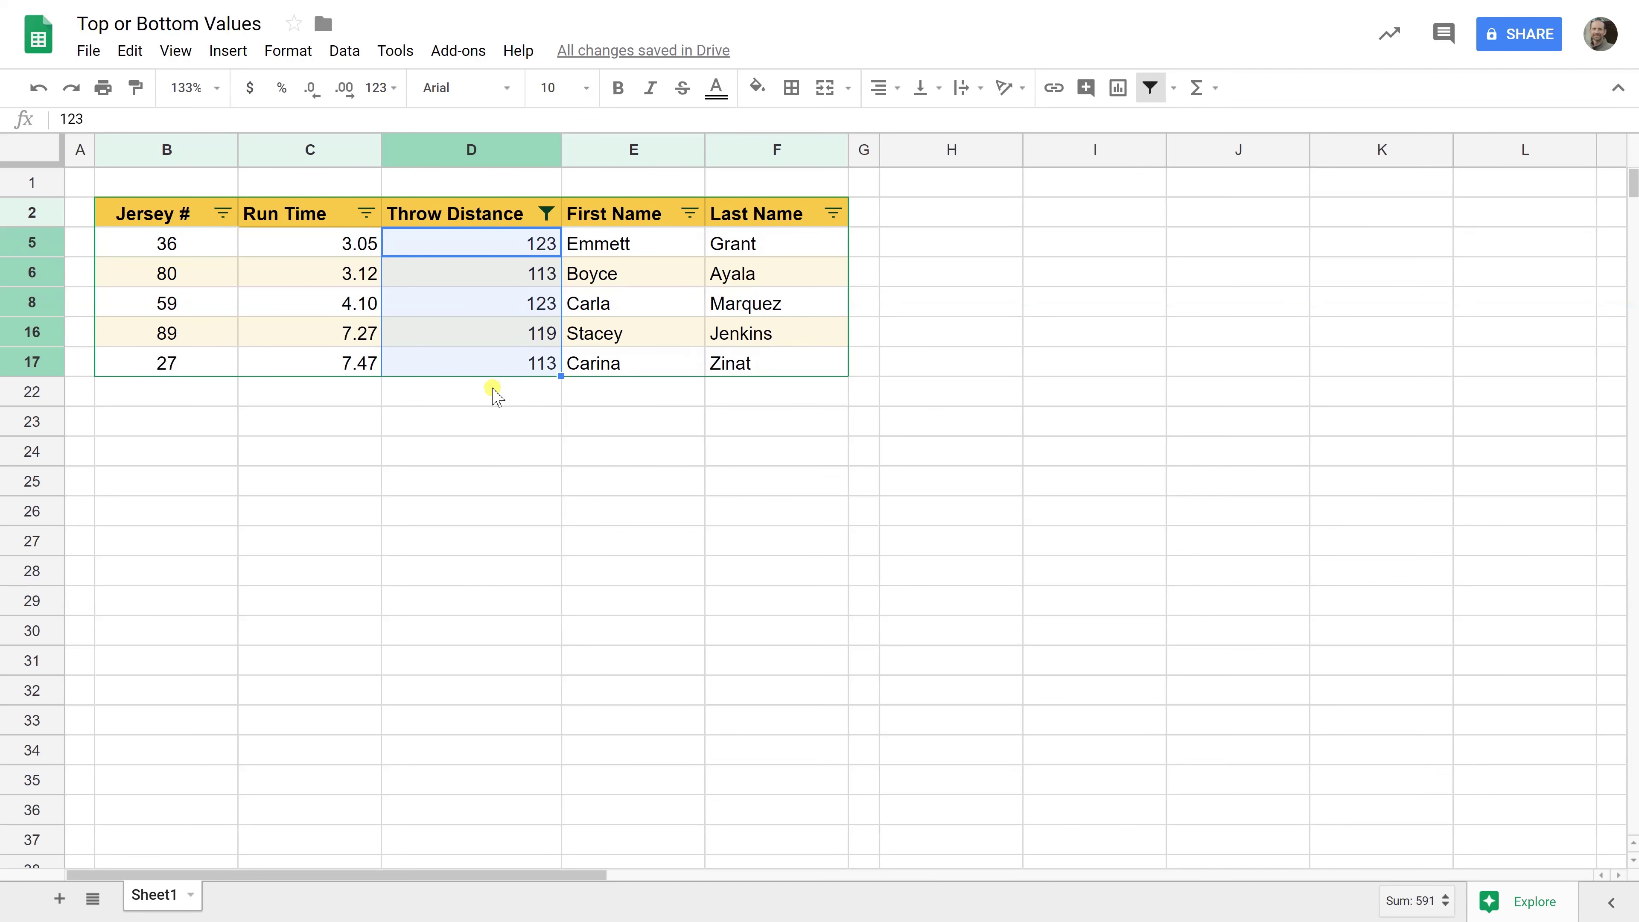
pyautogui.click(494, 394)
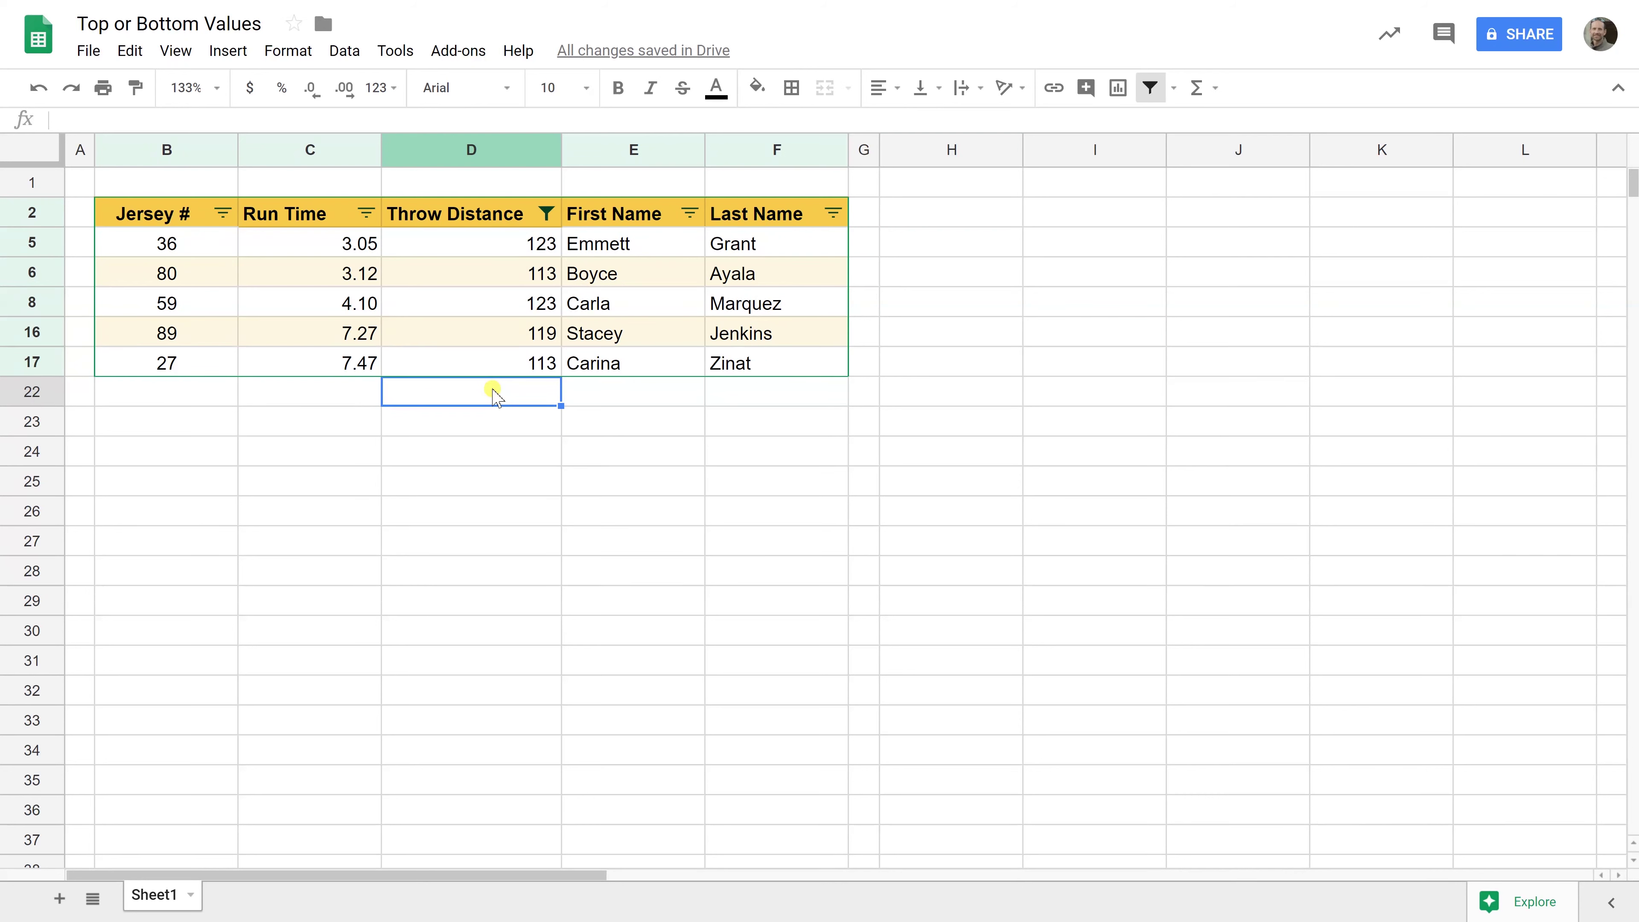
pyautogui.click(633, 511)
pyautogui.click(344, 50)
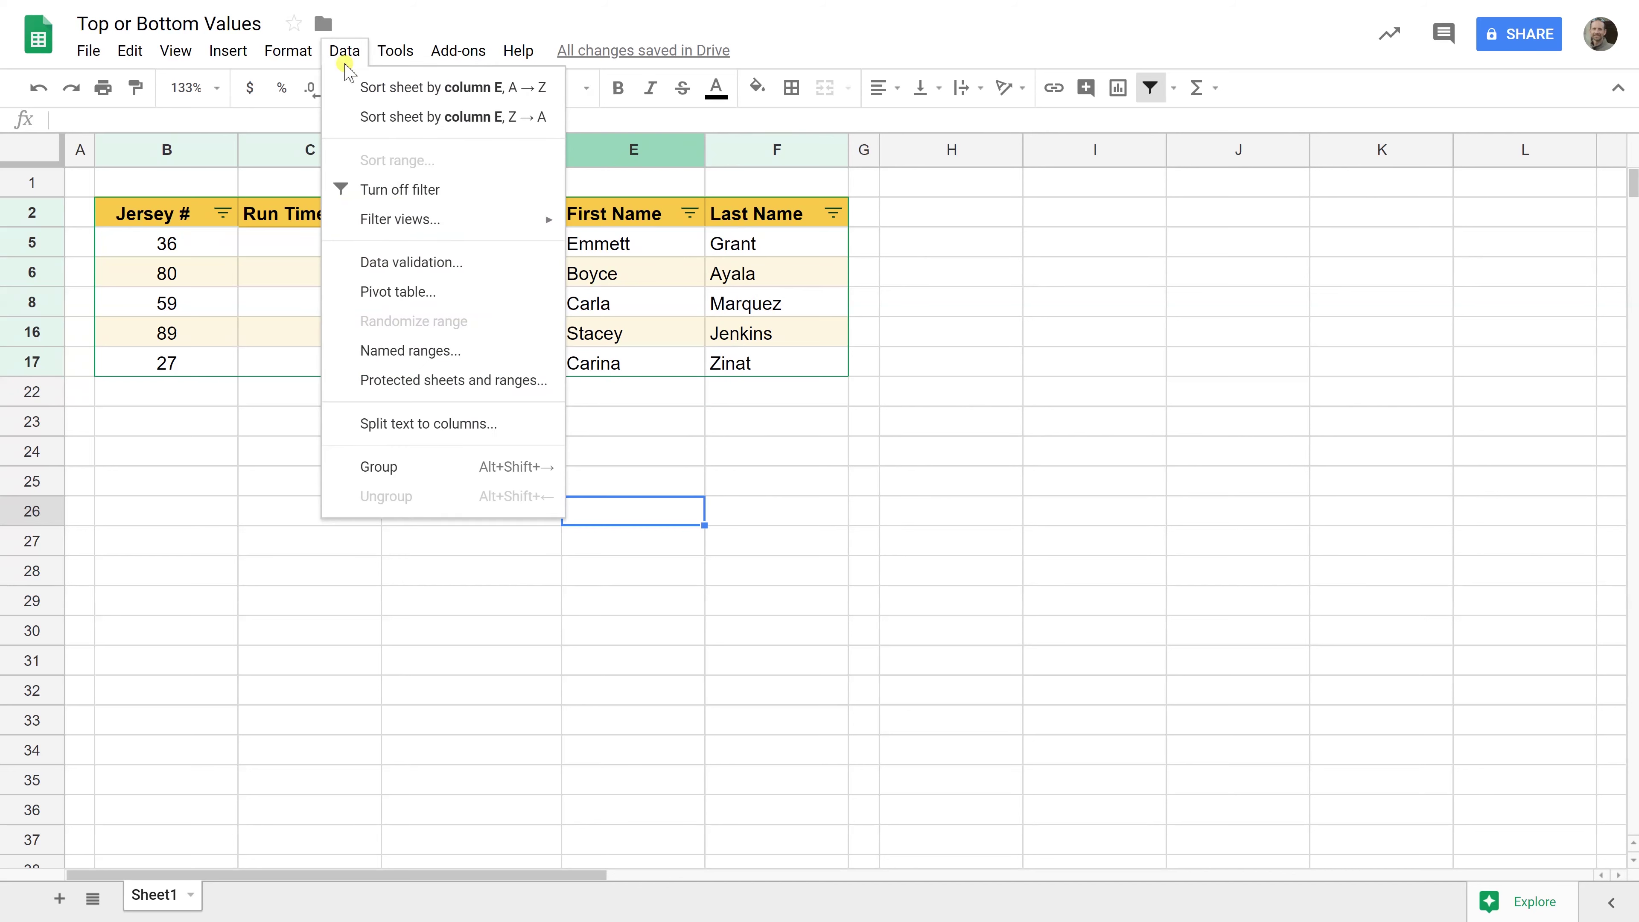
pyautogui.click(360, 192)
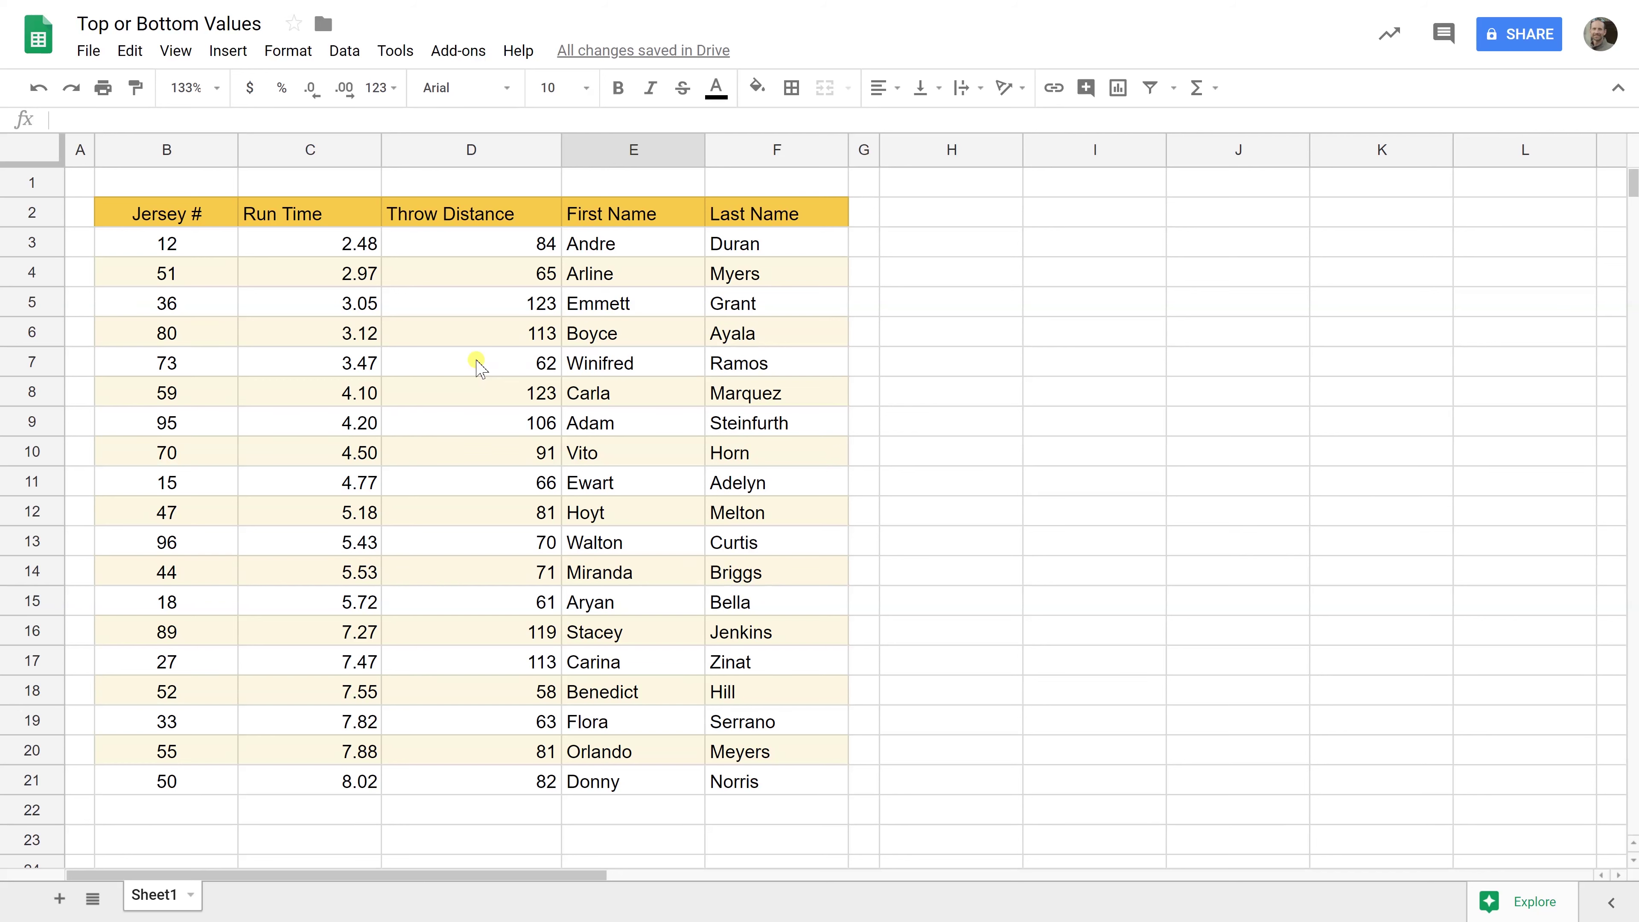
pyautogui.click(478, 365)
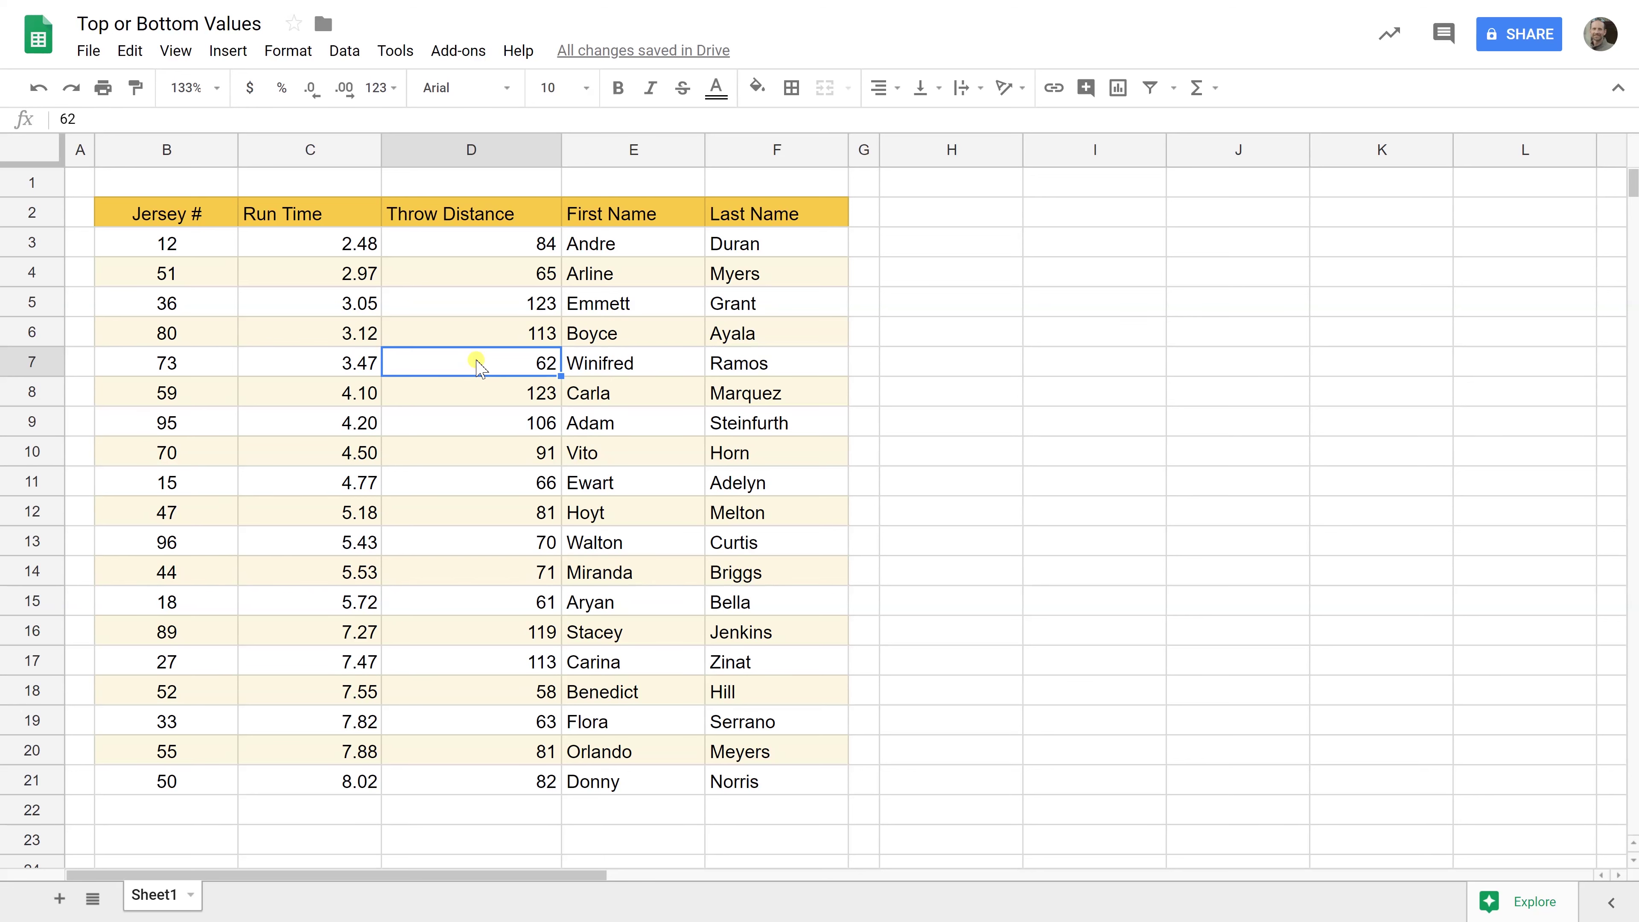
# - Delete the empty columns H through M next to the player table
pyautogui.click(933, 152)
pyautogui.hotkey('shift', 'Right')
pyautogui.hotkey('shift', 'Right')
pyautogui.hotkey('shift', 'Right')
pyautogui.hotkey('shift', 'Right')
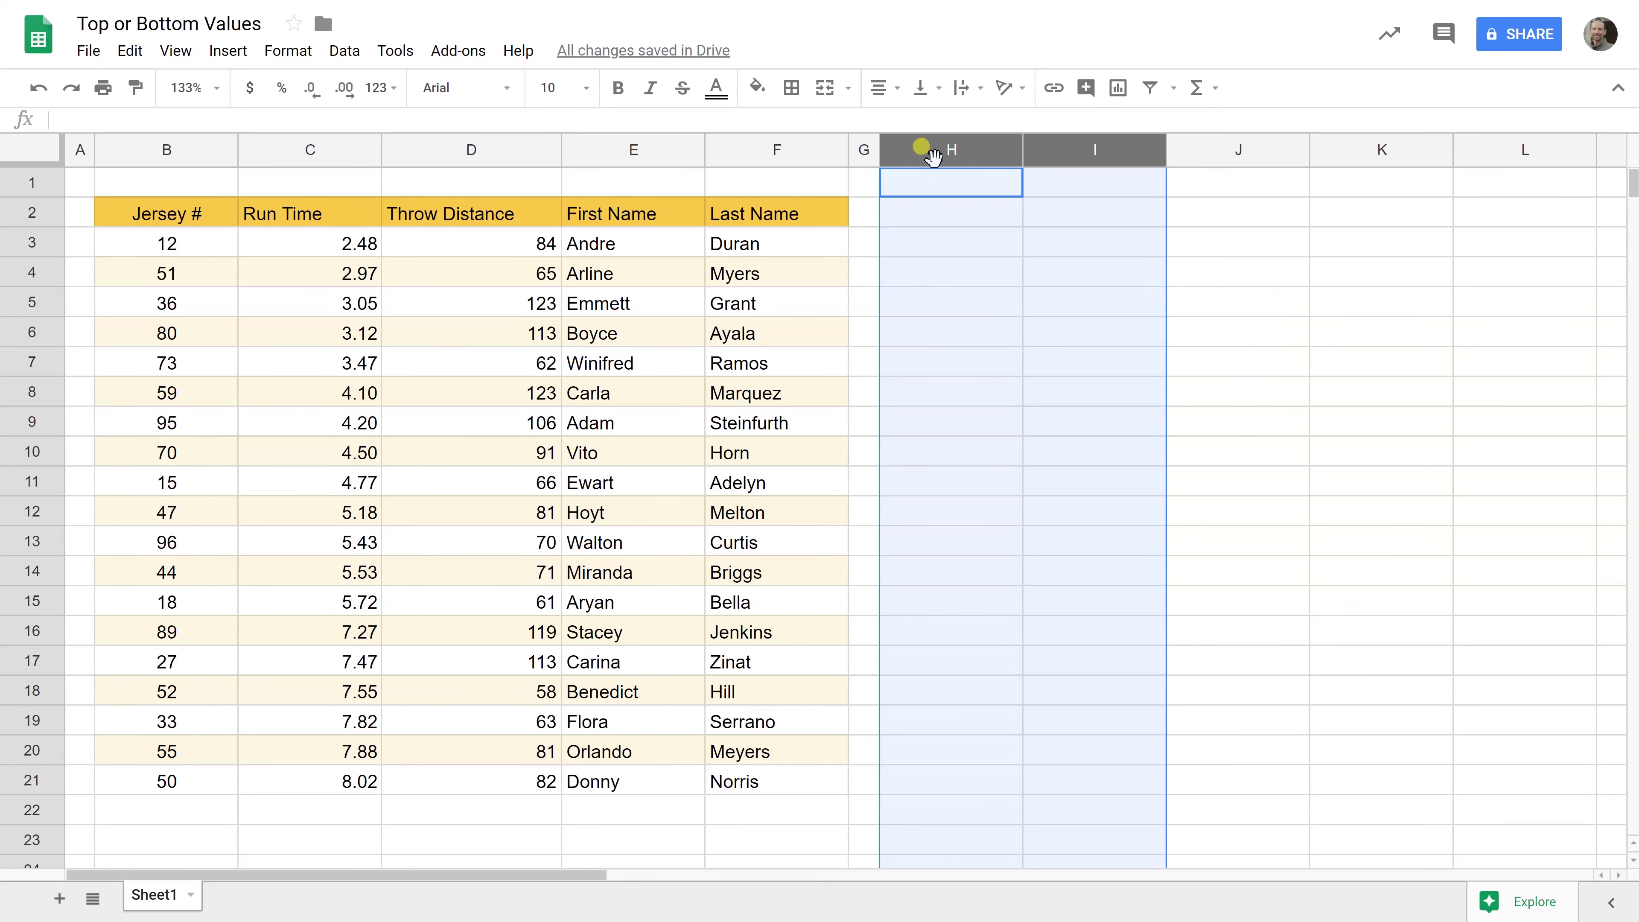
pyautogui.hotkey('shift', 'Right')
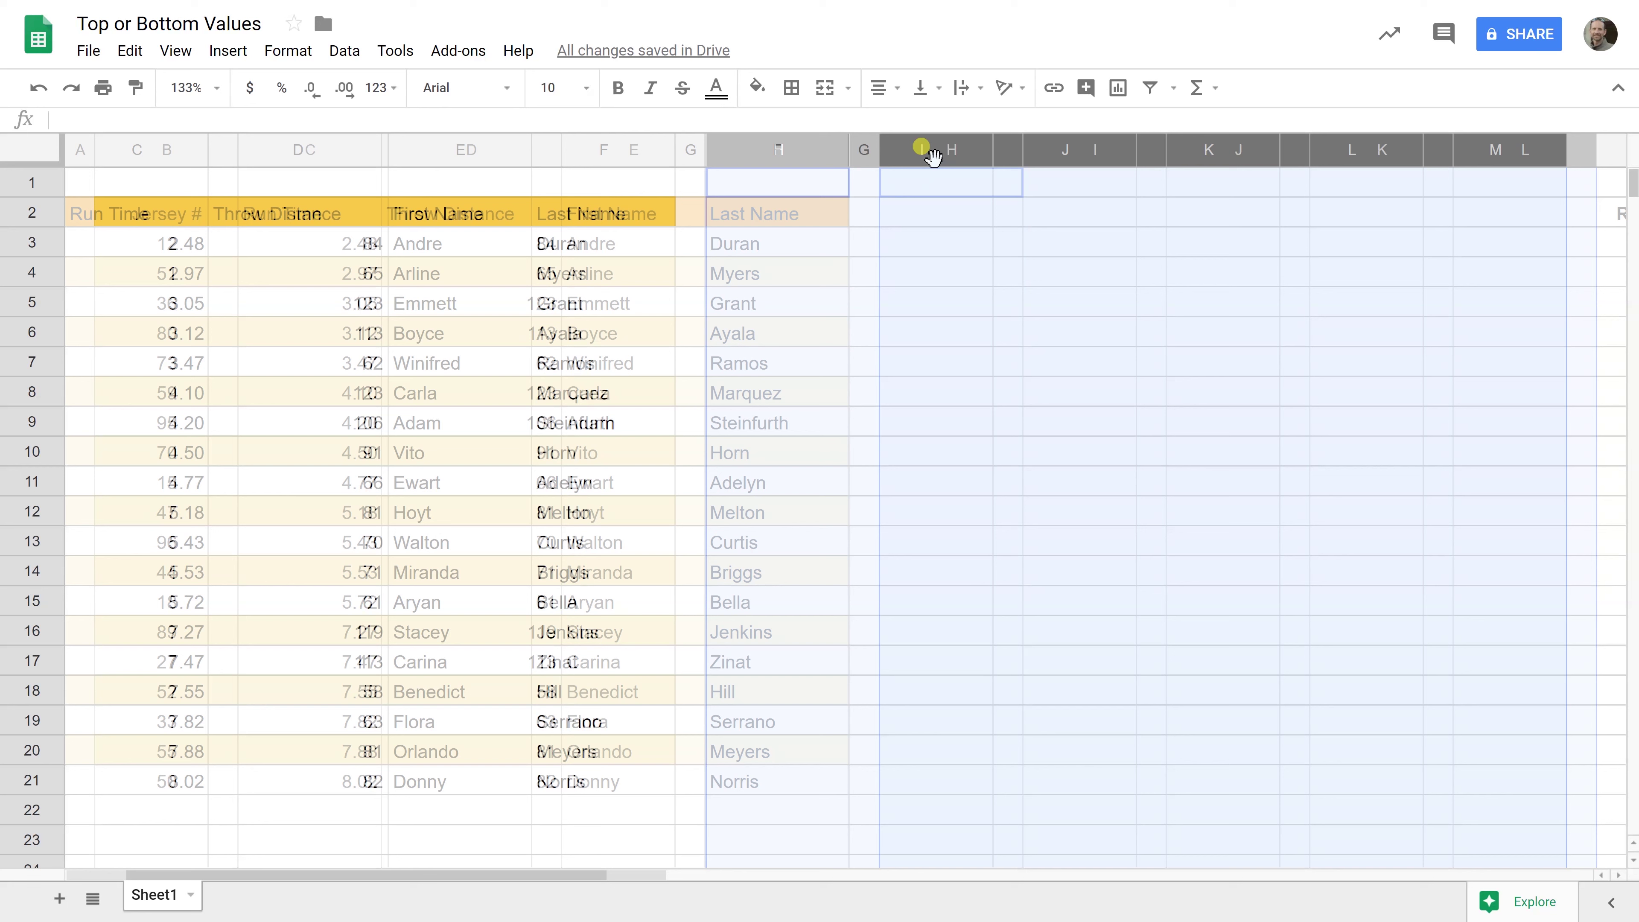
pyautogui.rightClick(933, 156)
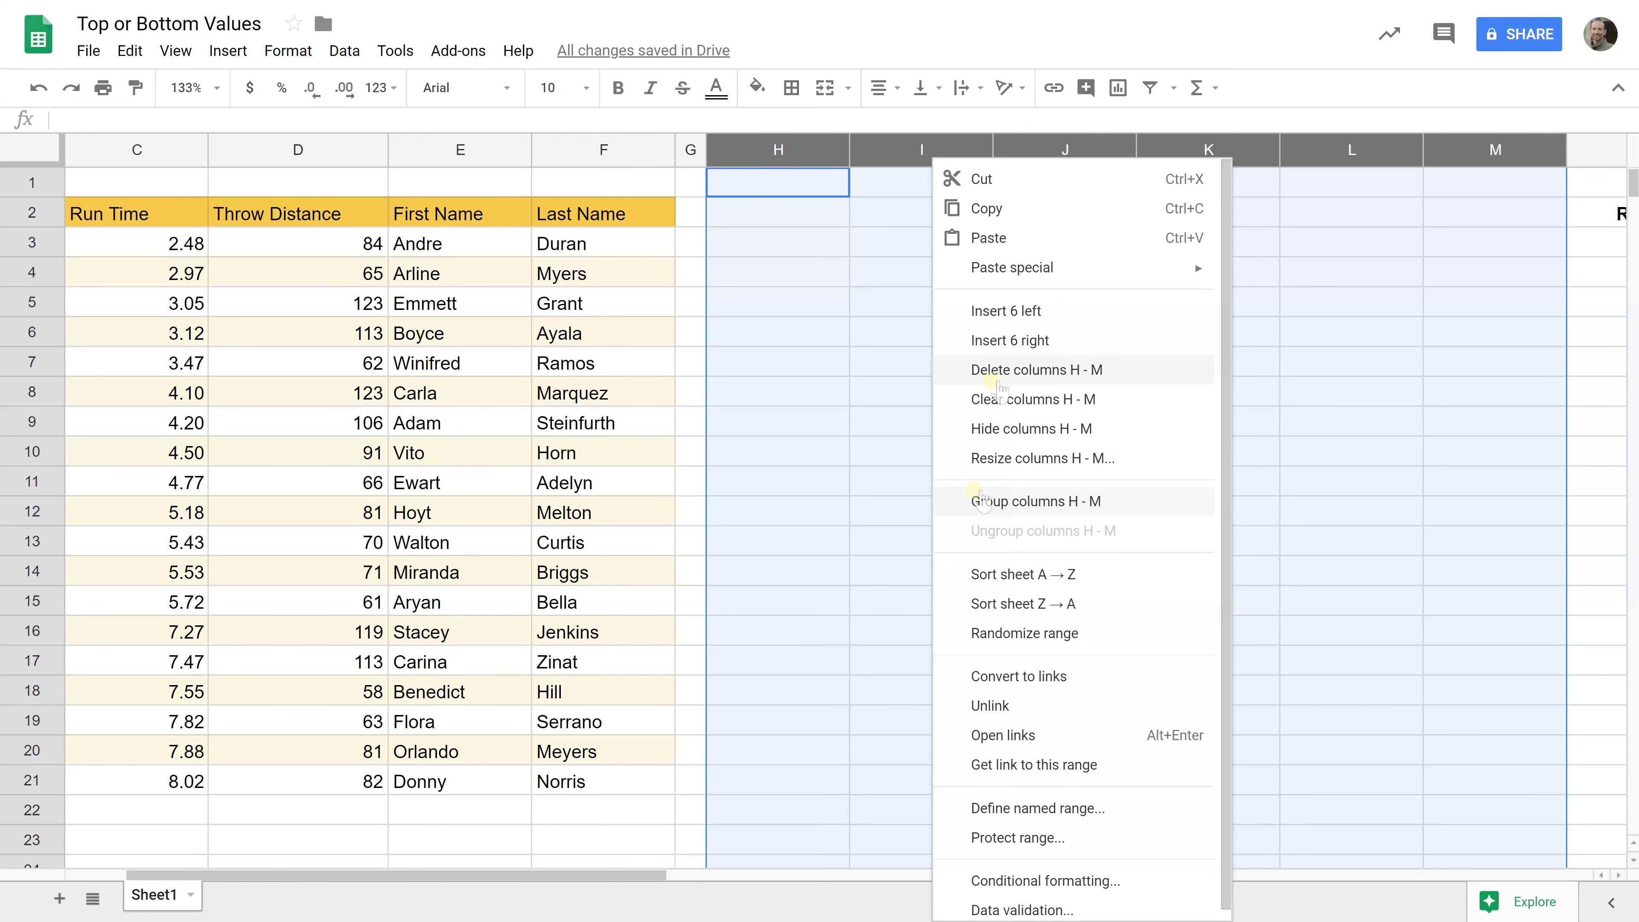
pyautogui.click(981, 378)
pyautogui.click(866, 406)
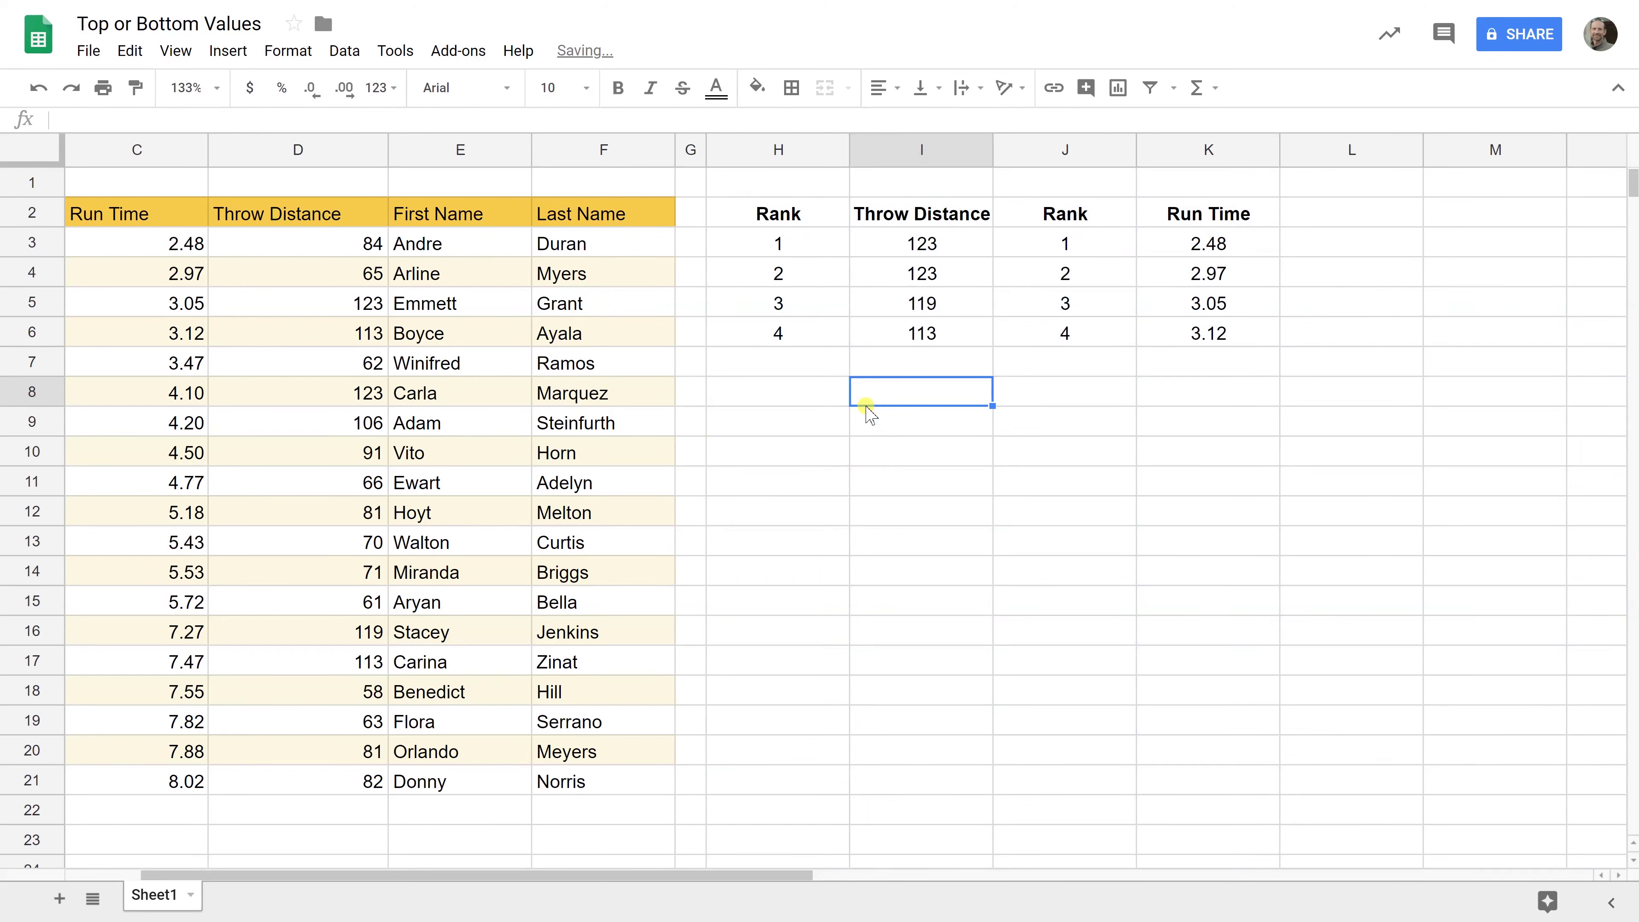
pyautogui.click(1063, 255)
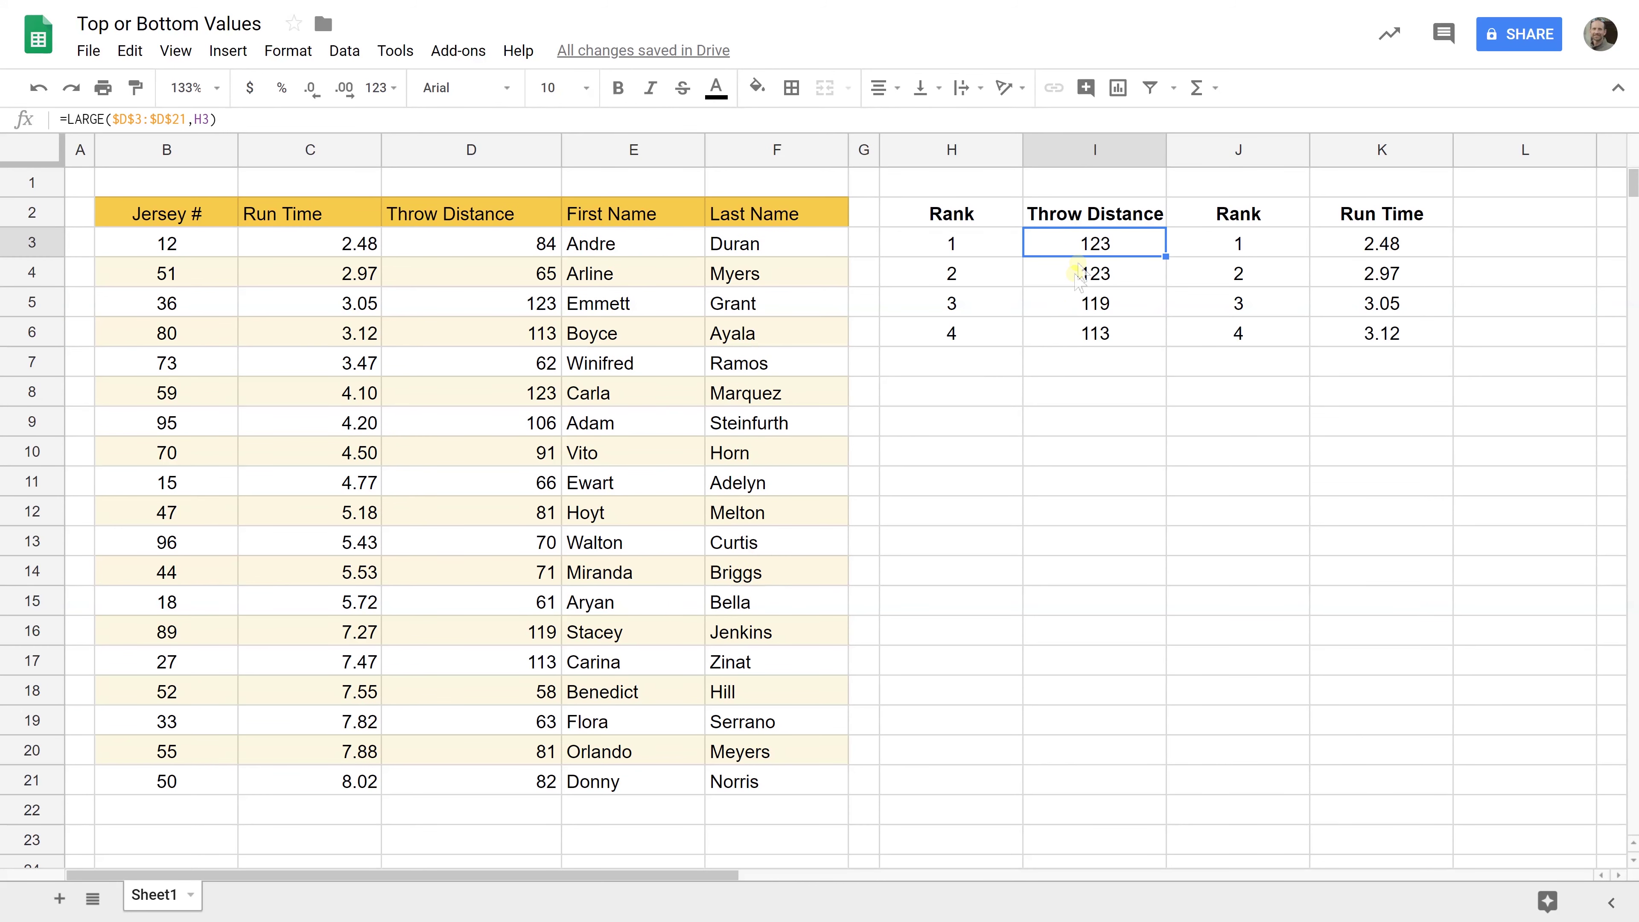
pyautogui.doubleClick(1083, 249)
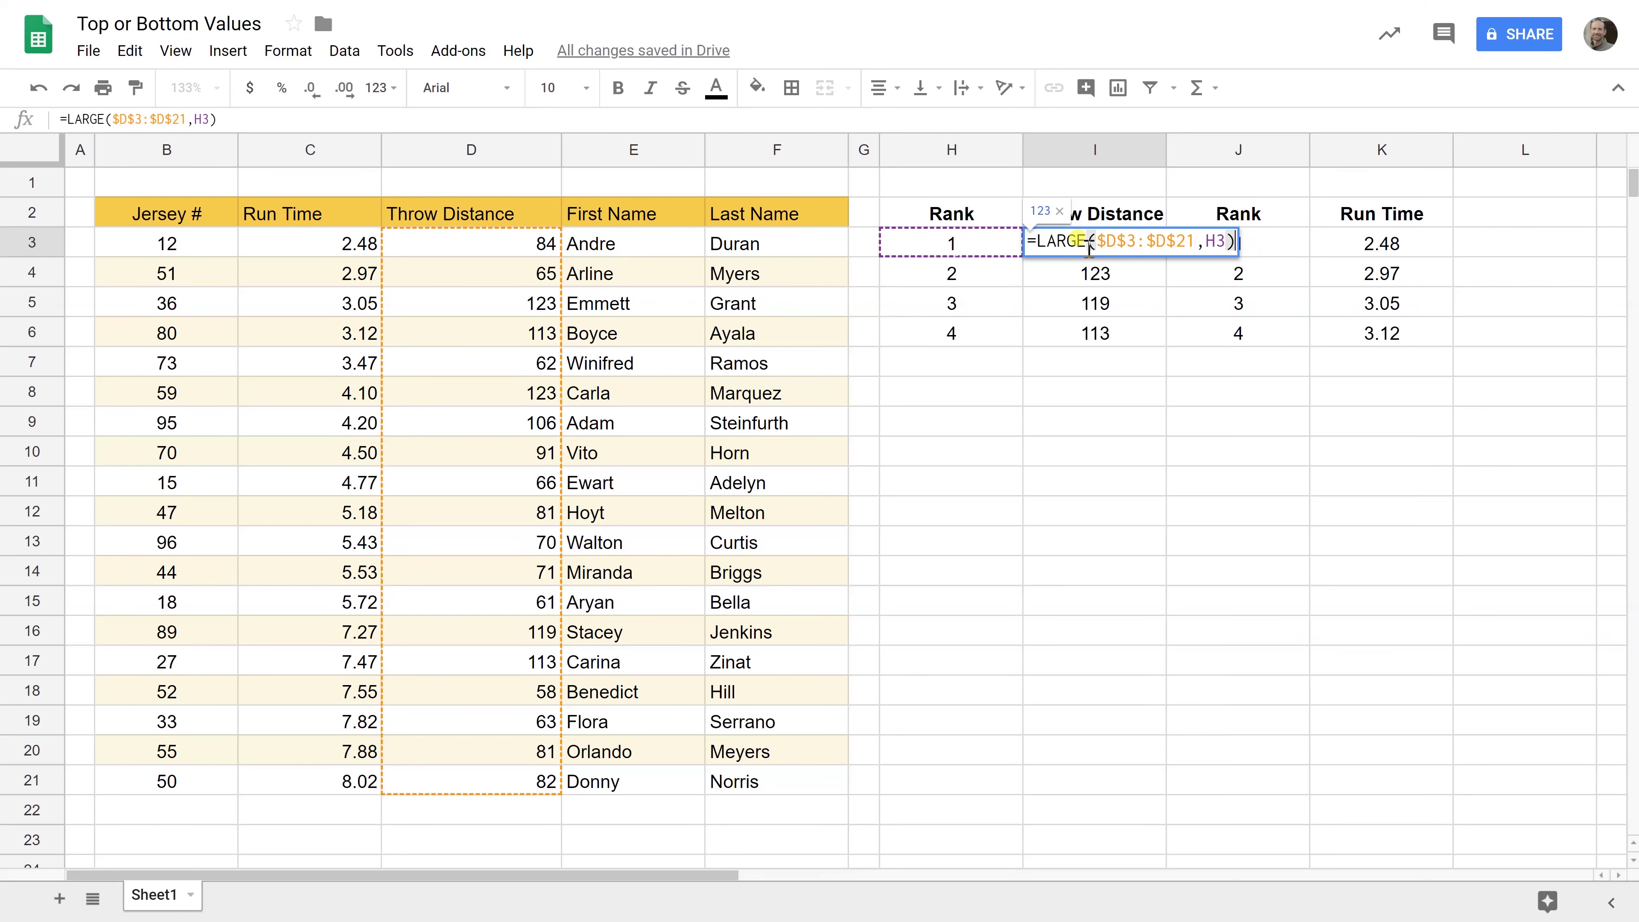
pyautogui.click(1134, 242)
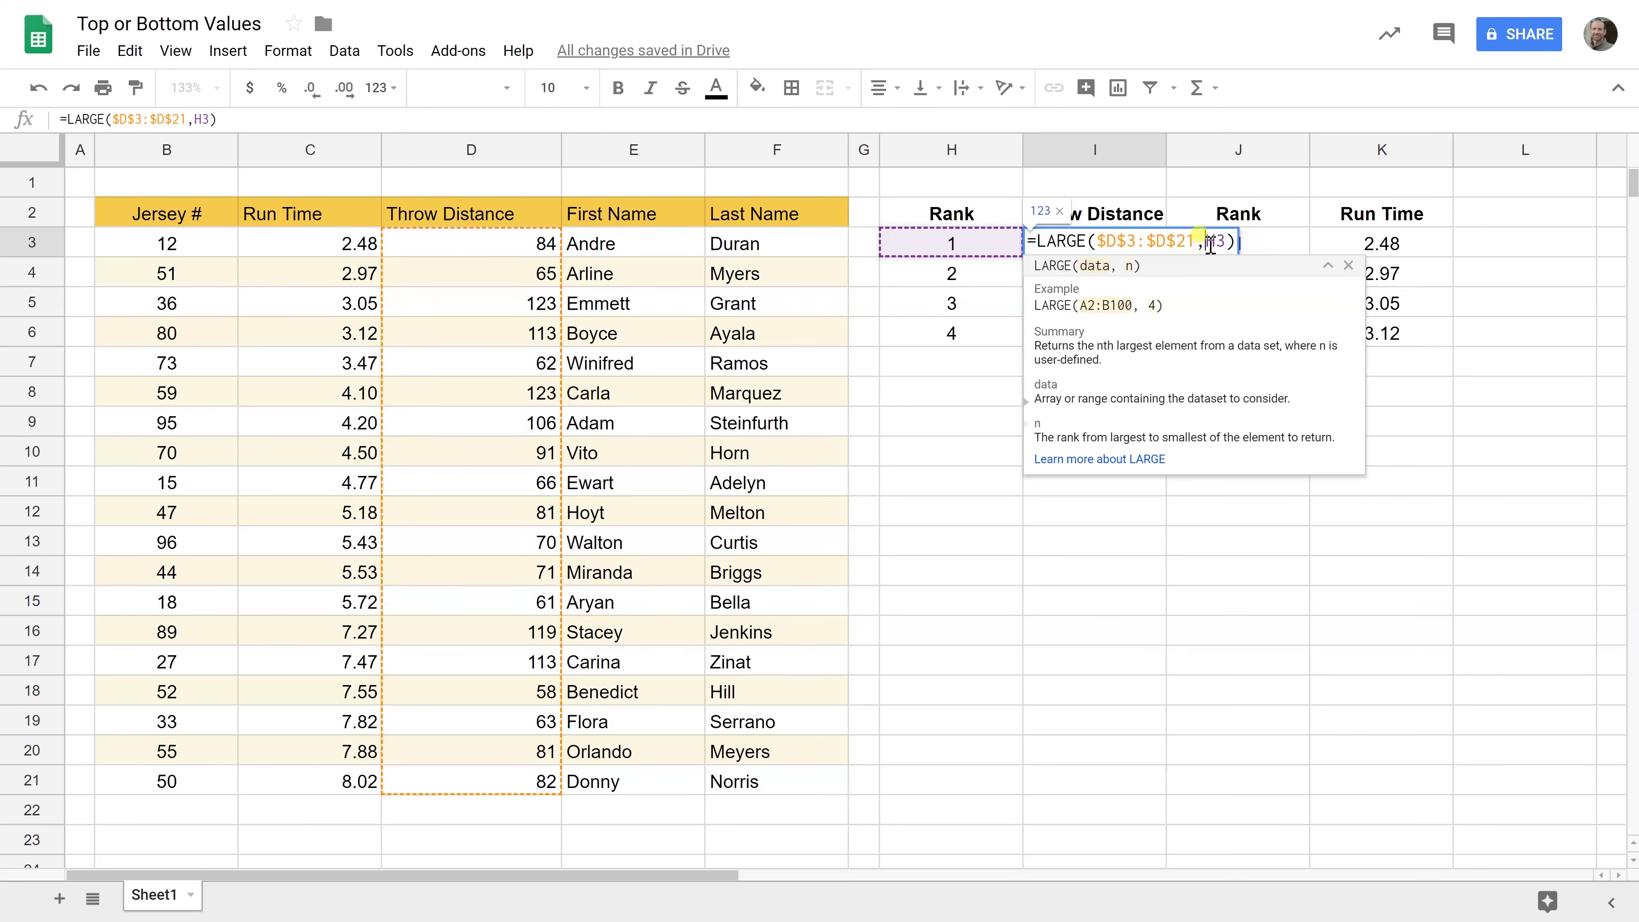
pyautogui.moveTo(1205, 243); pyautogui.dragTo(1226, 248)
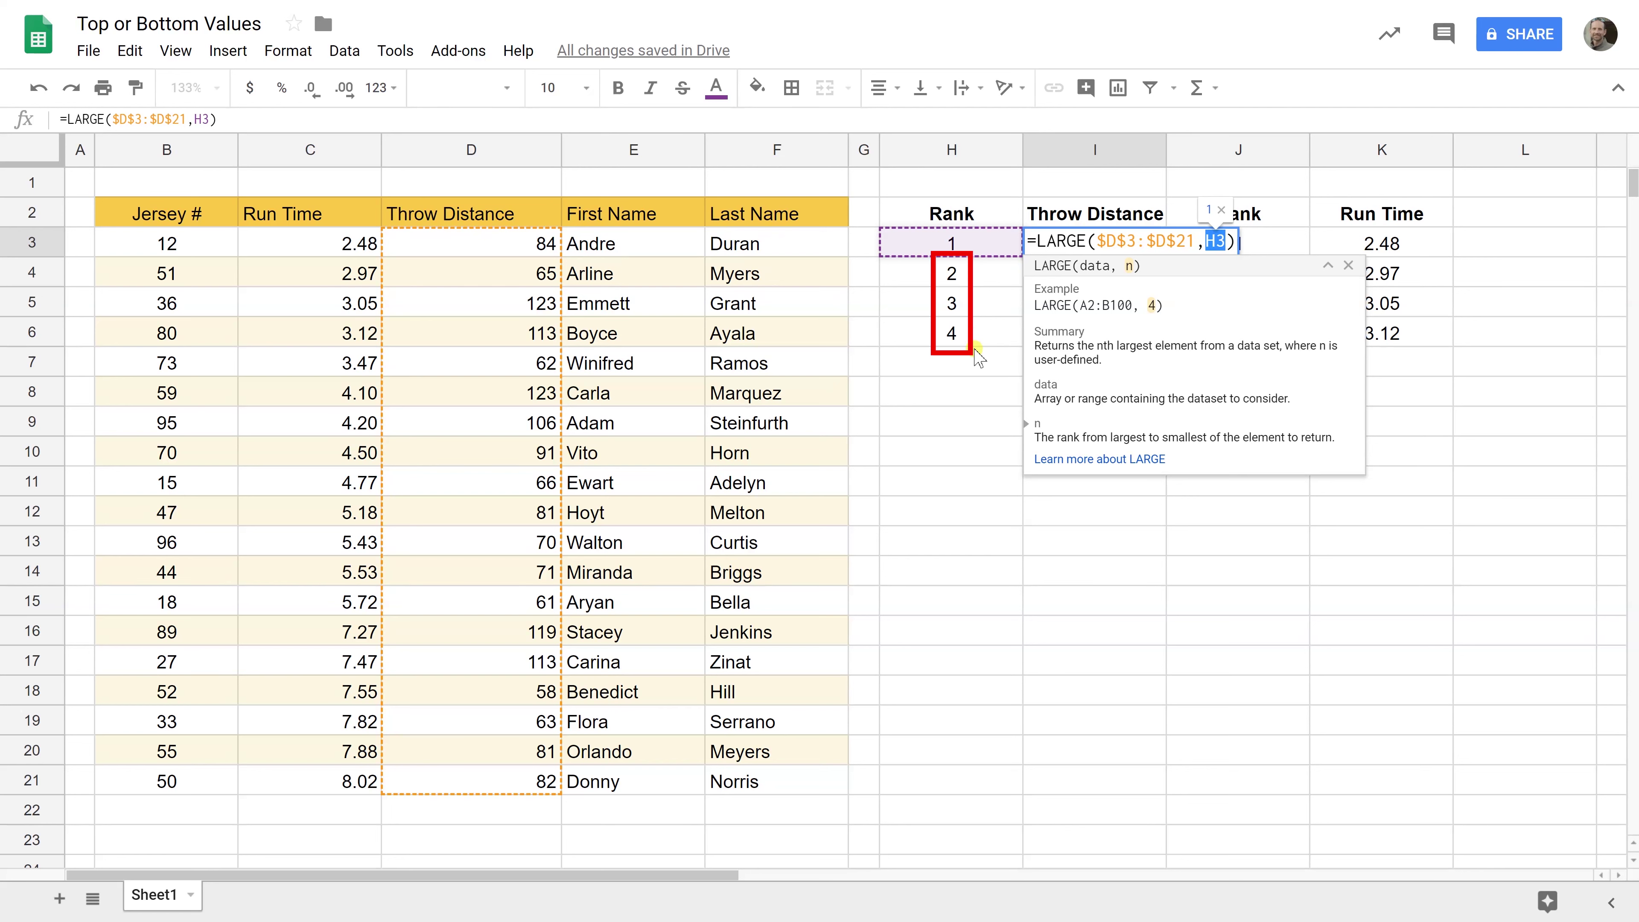
pyautogui.click(1106, 240)
pyautogui.click(1104, 240)
pyautogui.moveTo(1101, 241); pyautogui.dragTo(1194, 245)
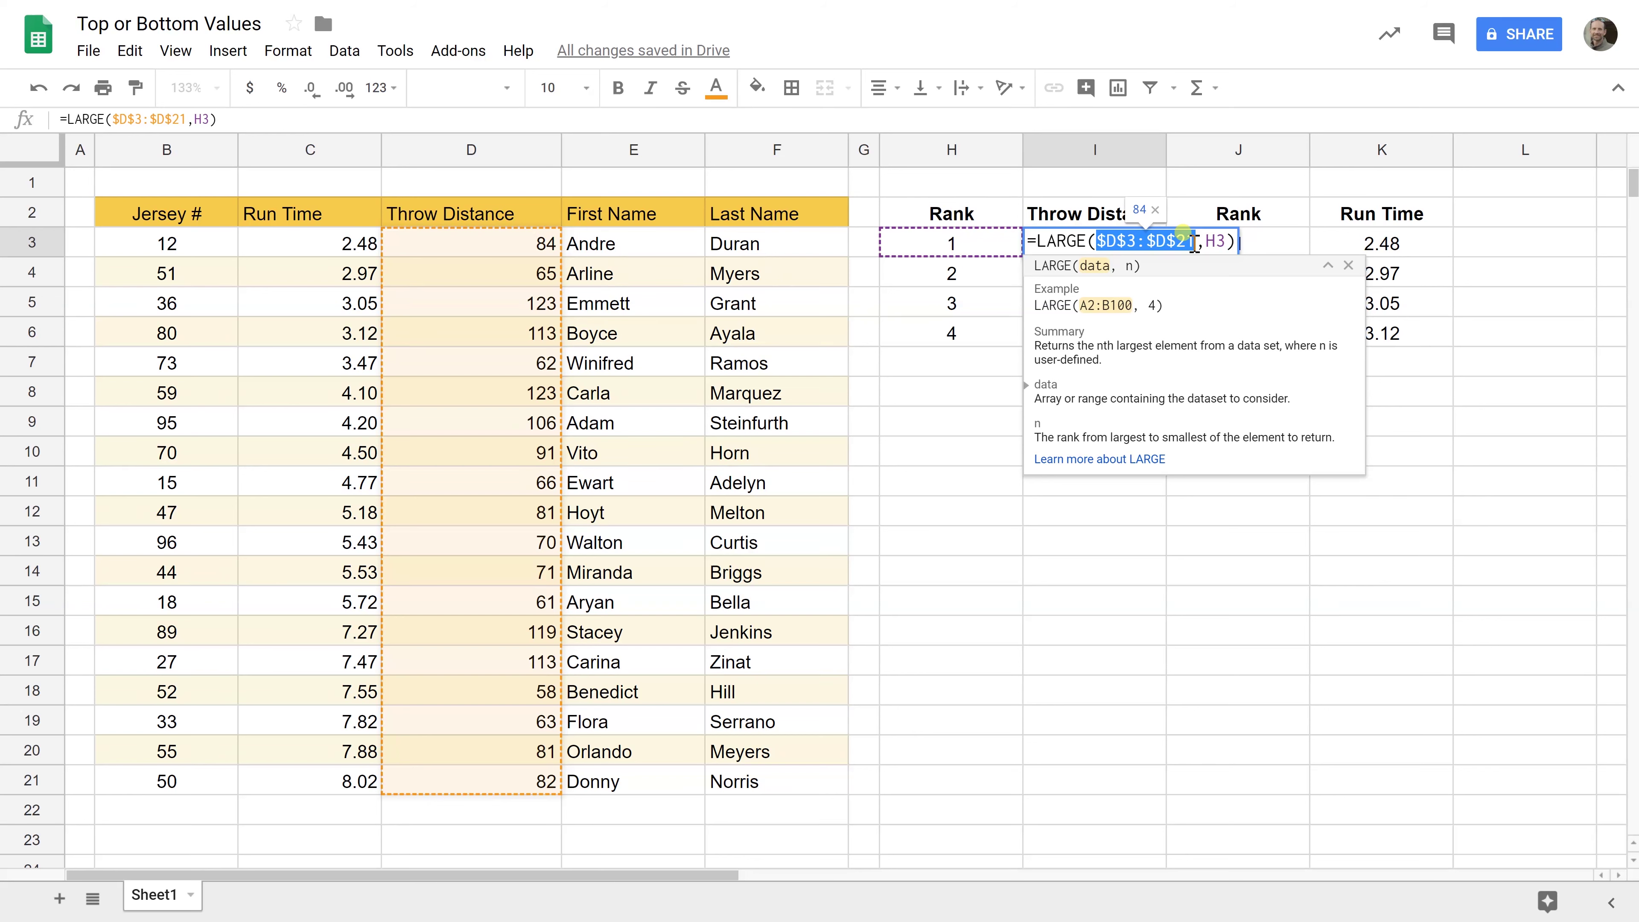
pyautogui.press('Return')
pyautogui.doubleClick(1106, 271)
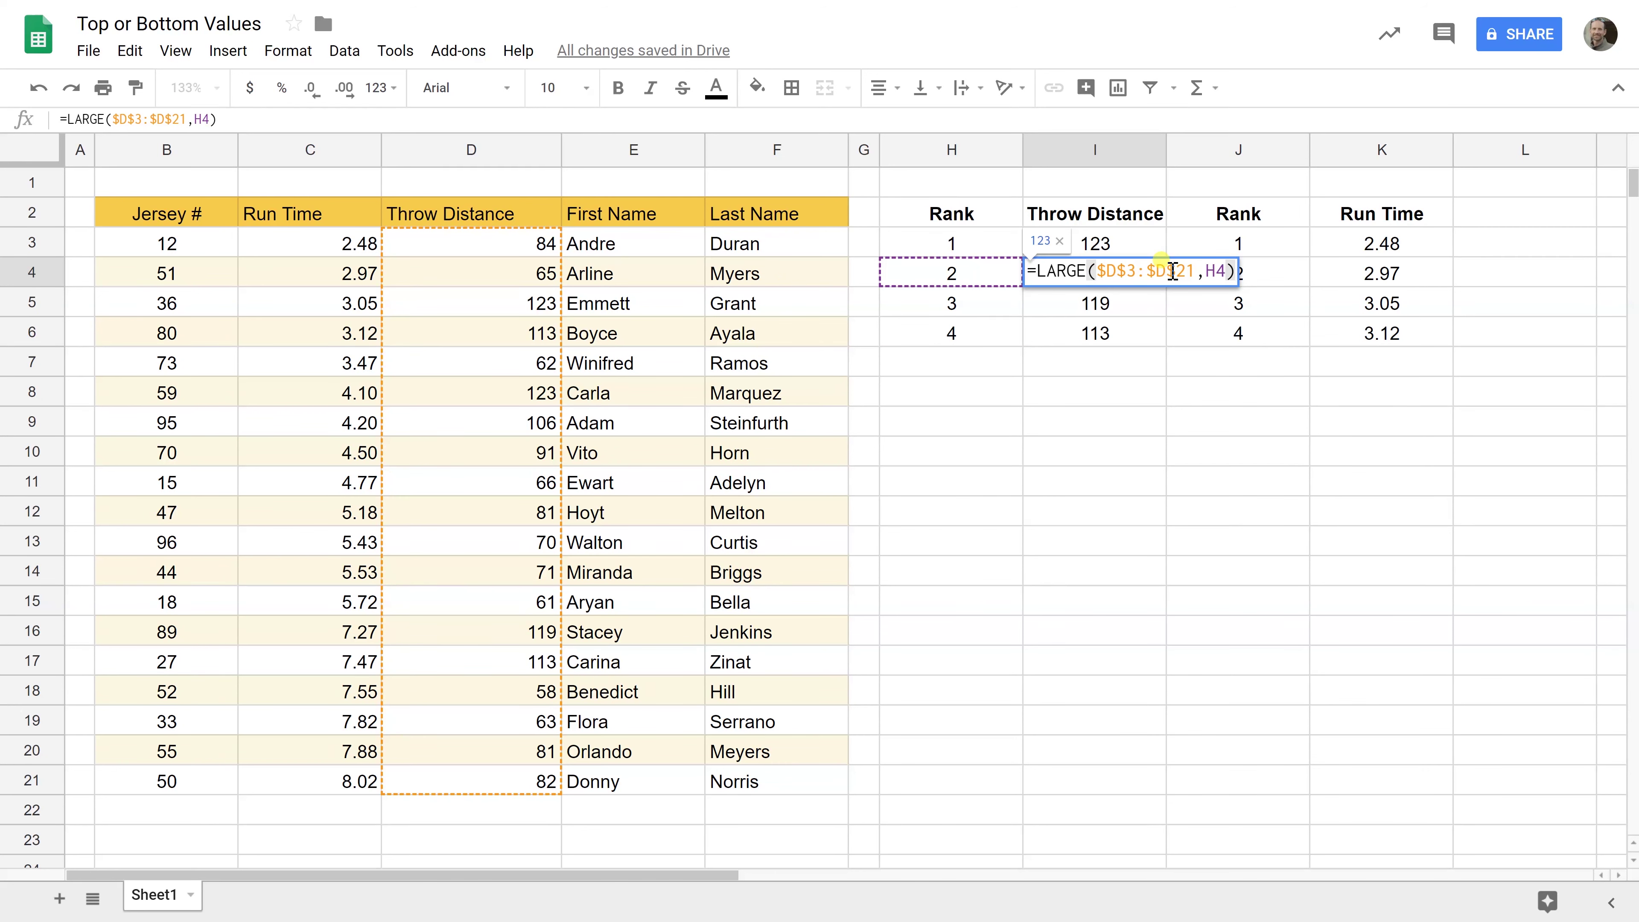
pyautogui.click(1219, 272)
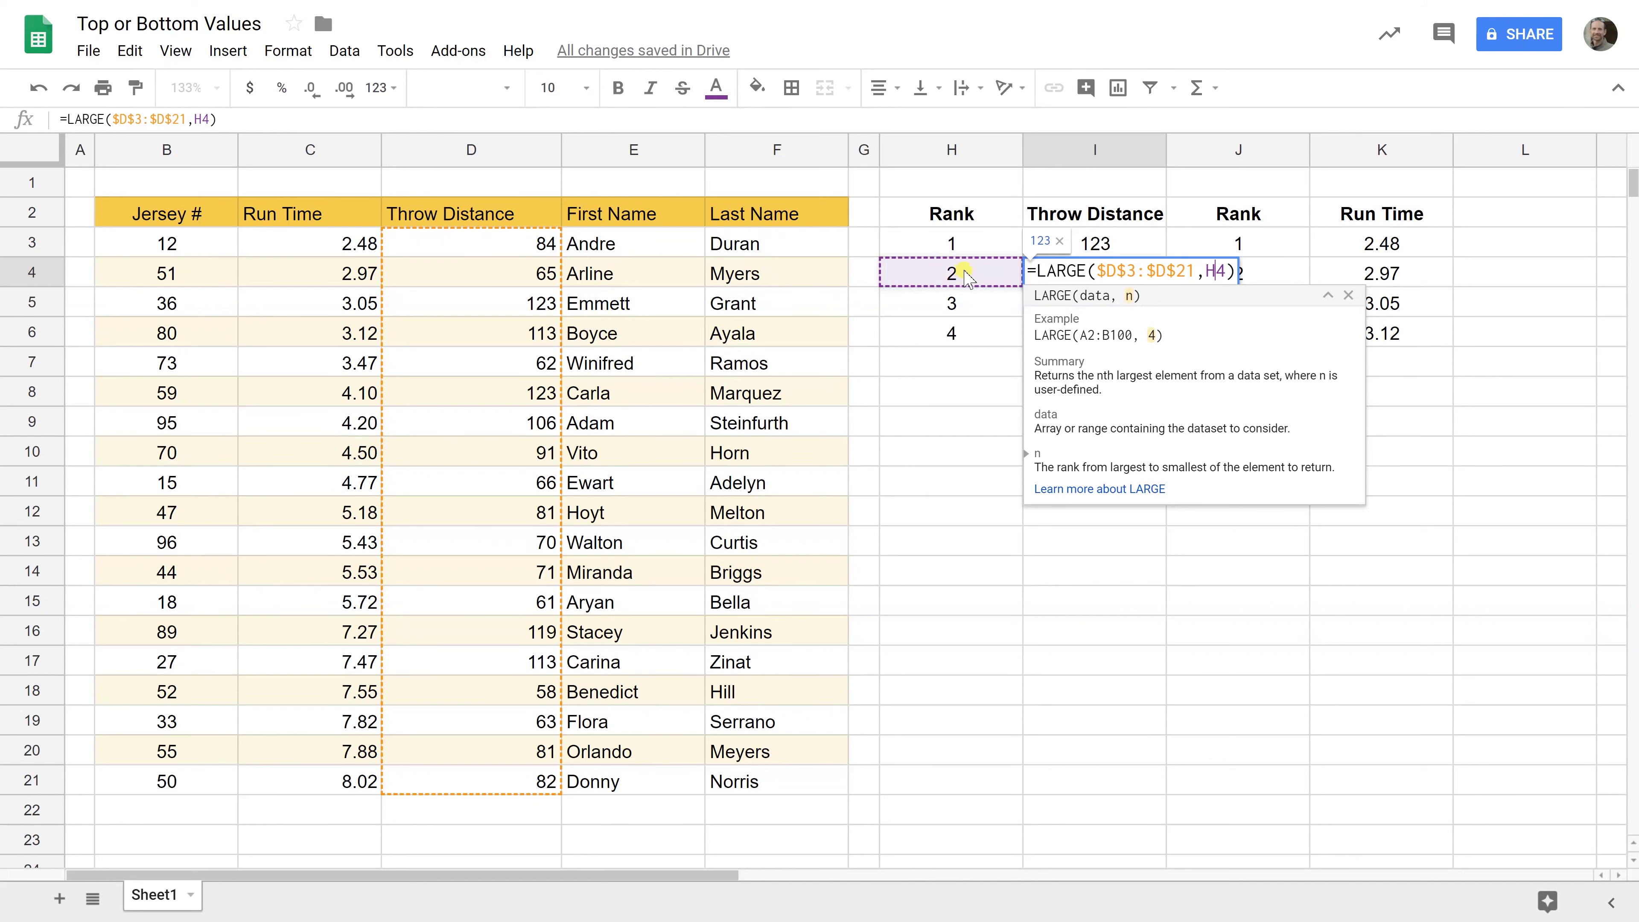
pyautogui.press('Escape')
pyautogui.click(1123, 245)
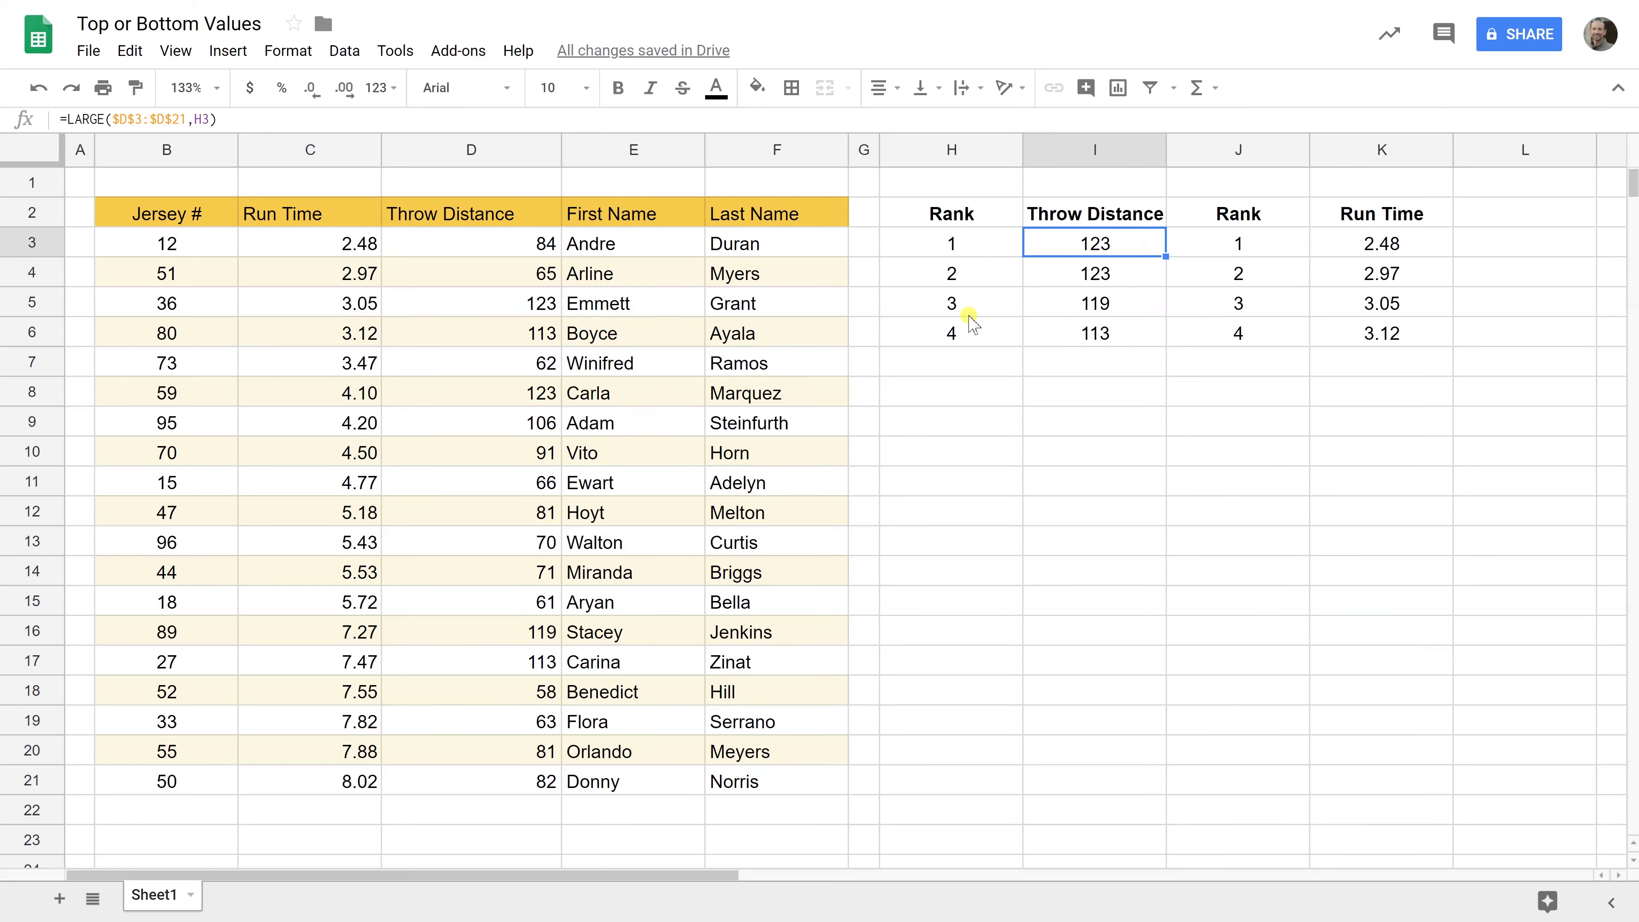
pyautogui.click(1330, 245)
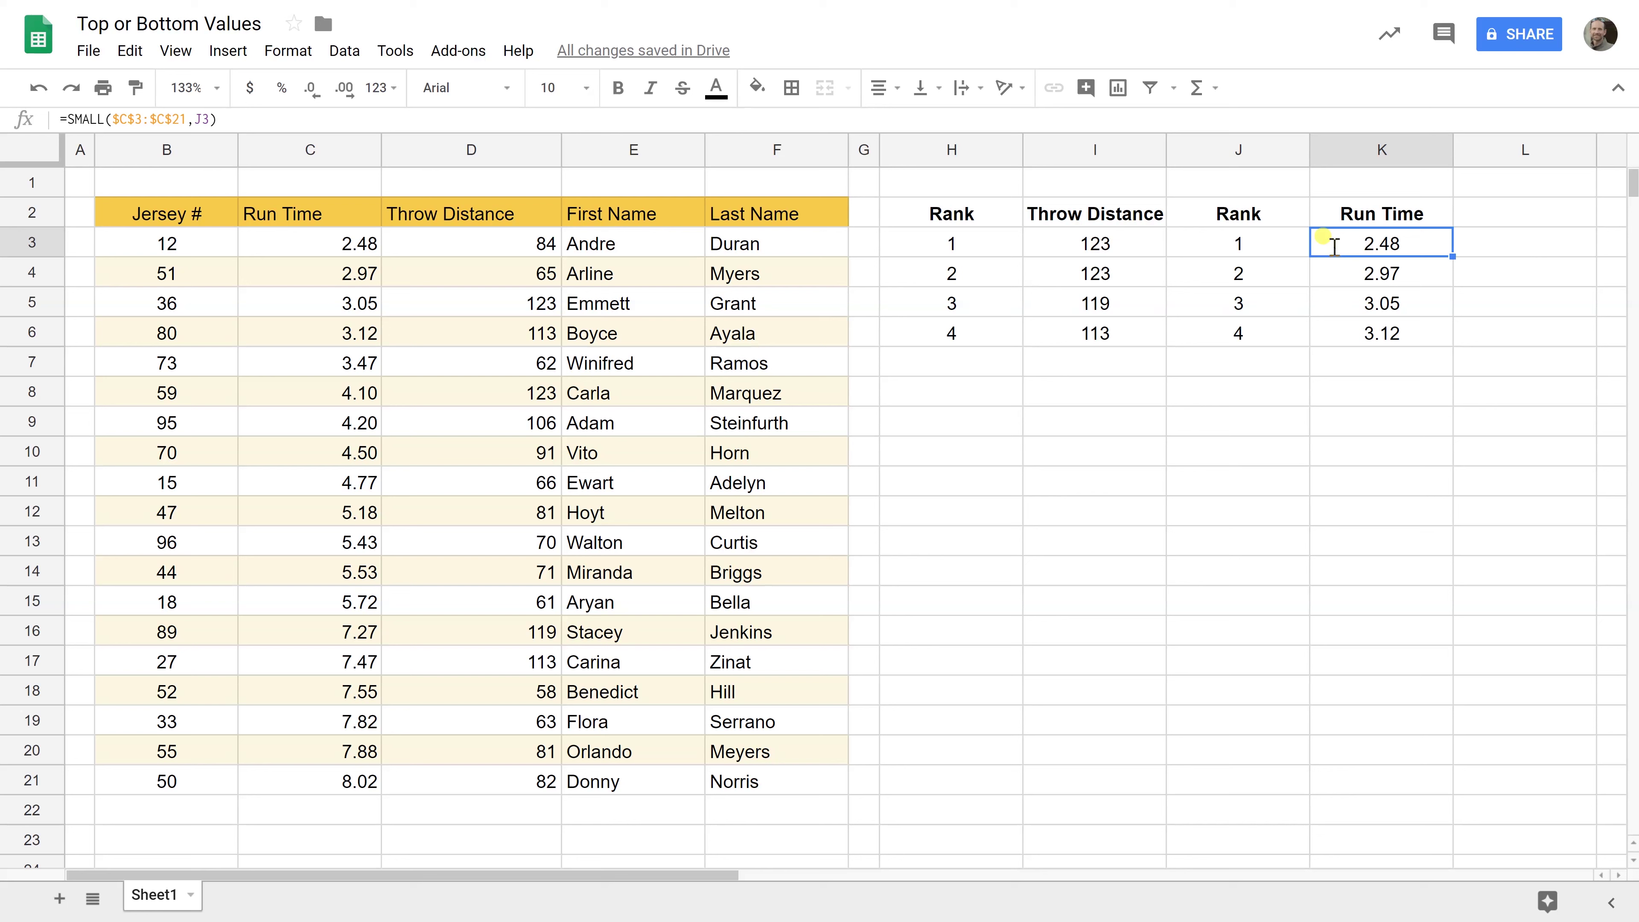
pyautogui.doubleClick(1334, 246)
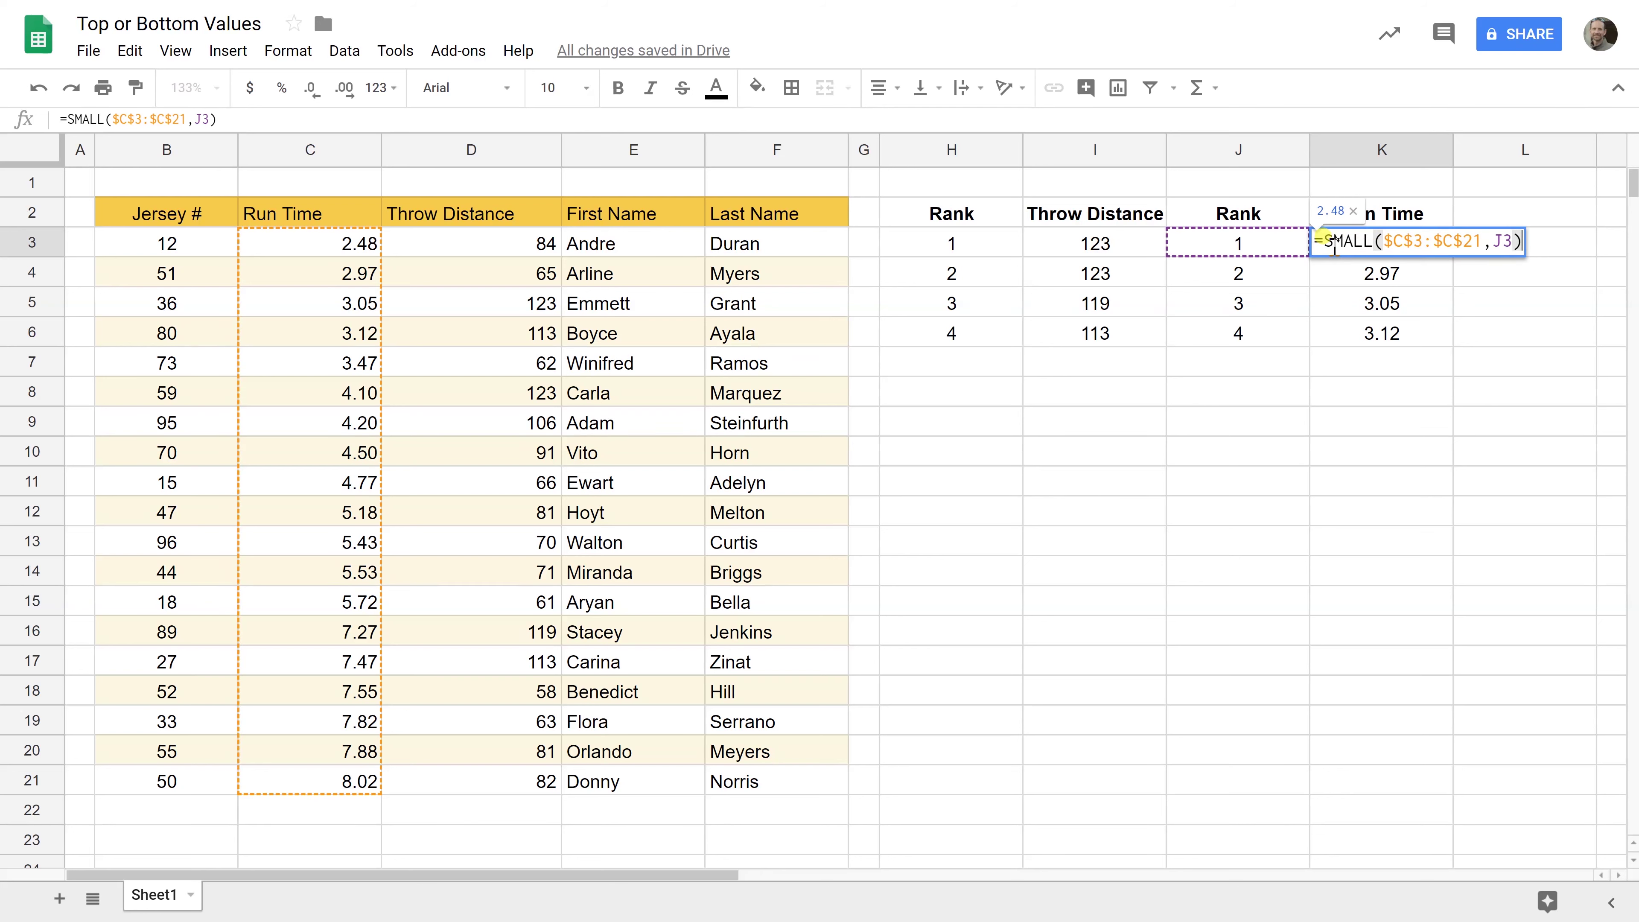
pyautogui.click(1394, 244)
pyautogui.doubleClick(1395, 245)
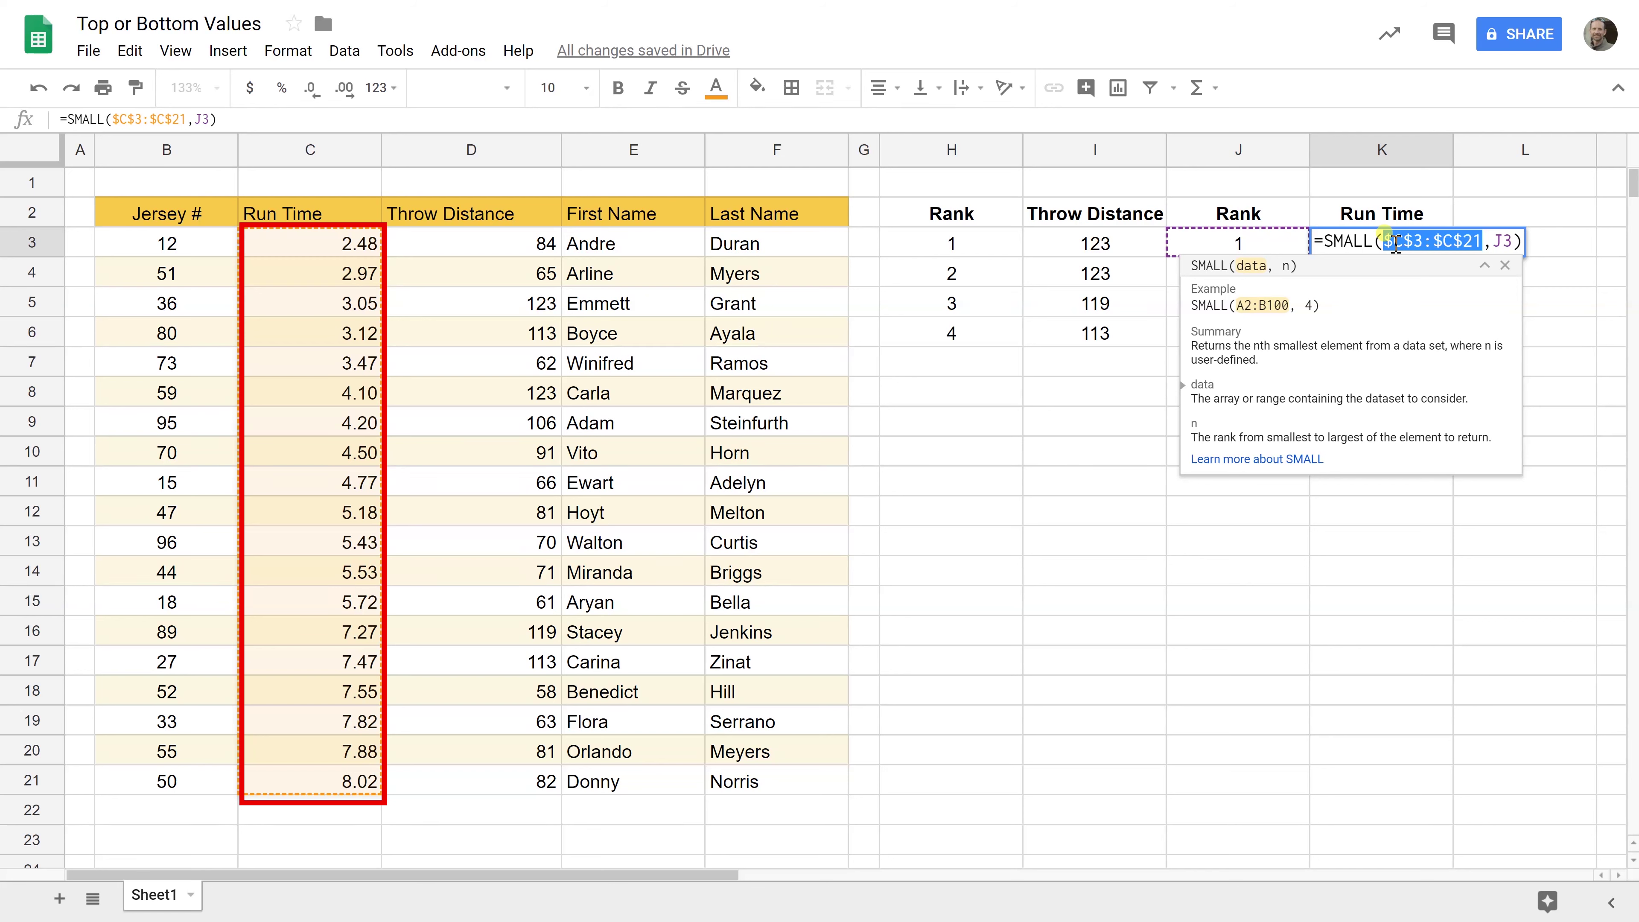
pyautogui.click(1506, 249)
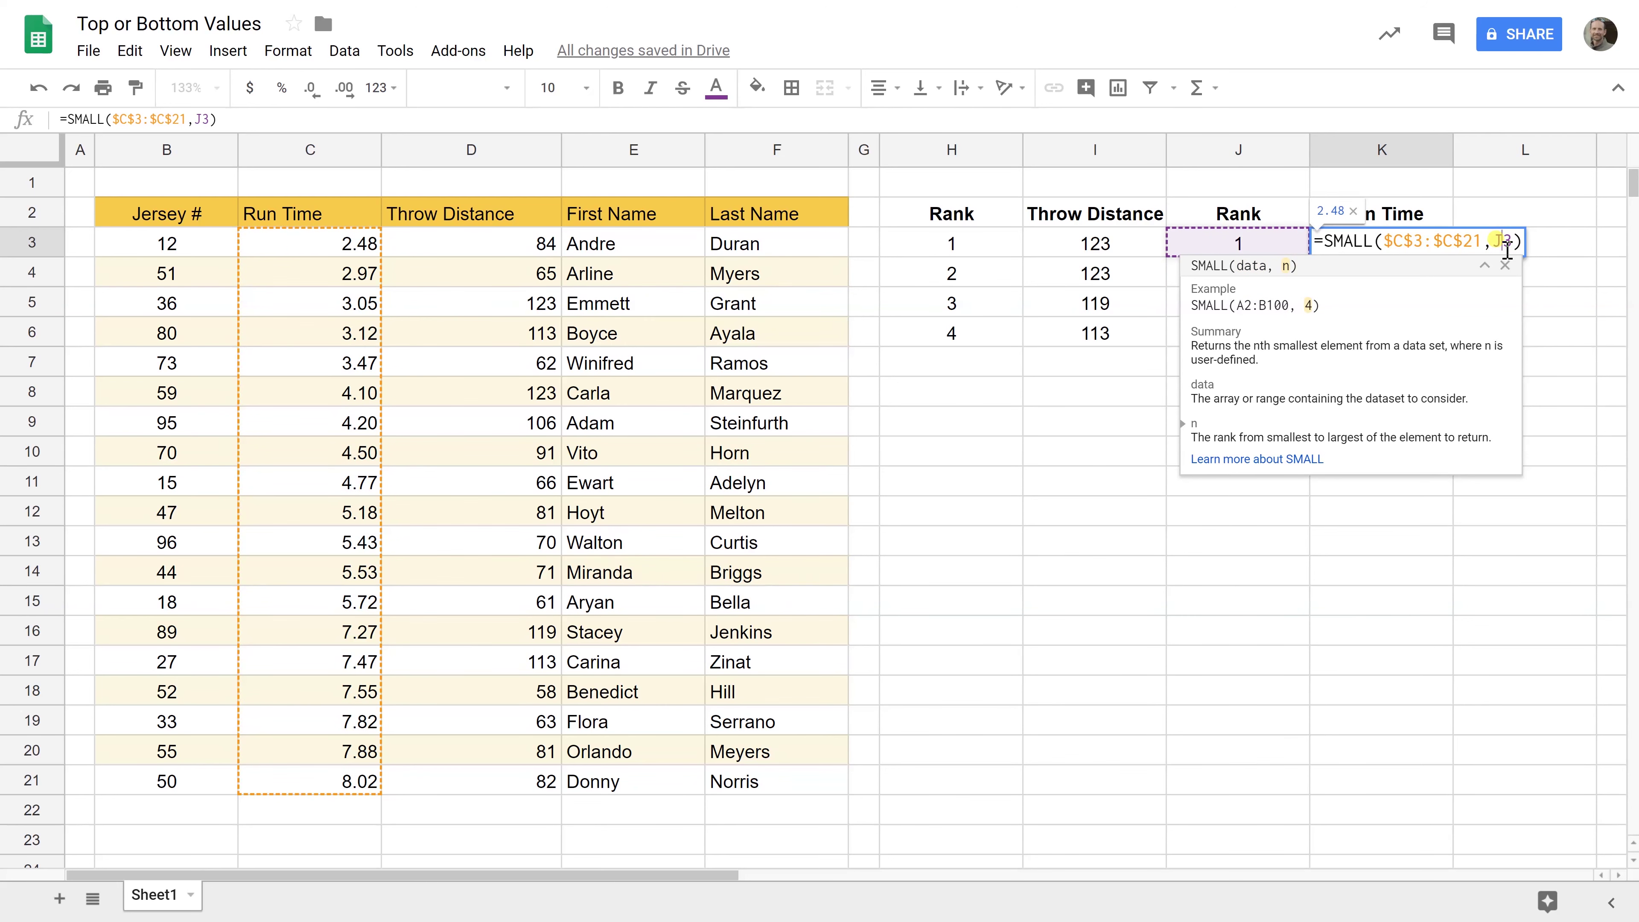
pyautogui.press('Return')
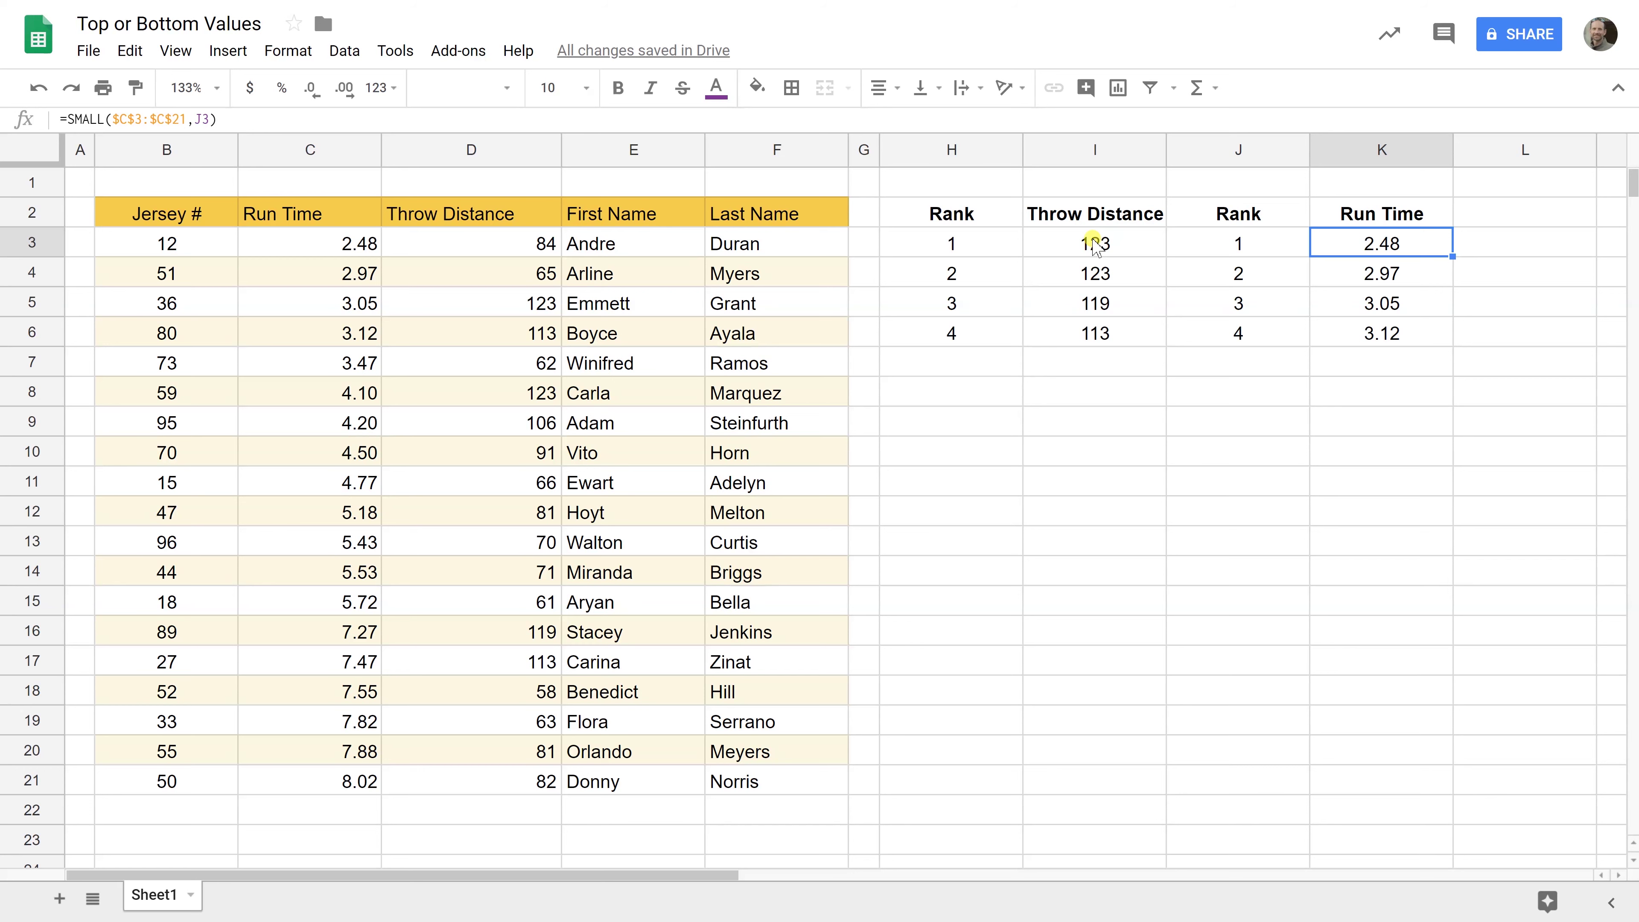
# - Review the H2:K6 block: ranks 1–4 with throw distances 123, 123, 119, 113 and run times 2.48–3.12
pyautogui.moveTo(161, 216); pyautogui.dragTo(767, 778)
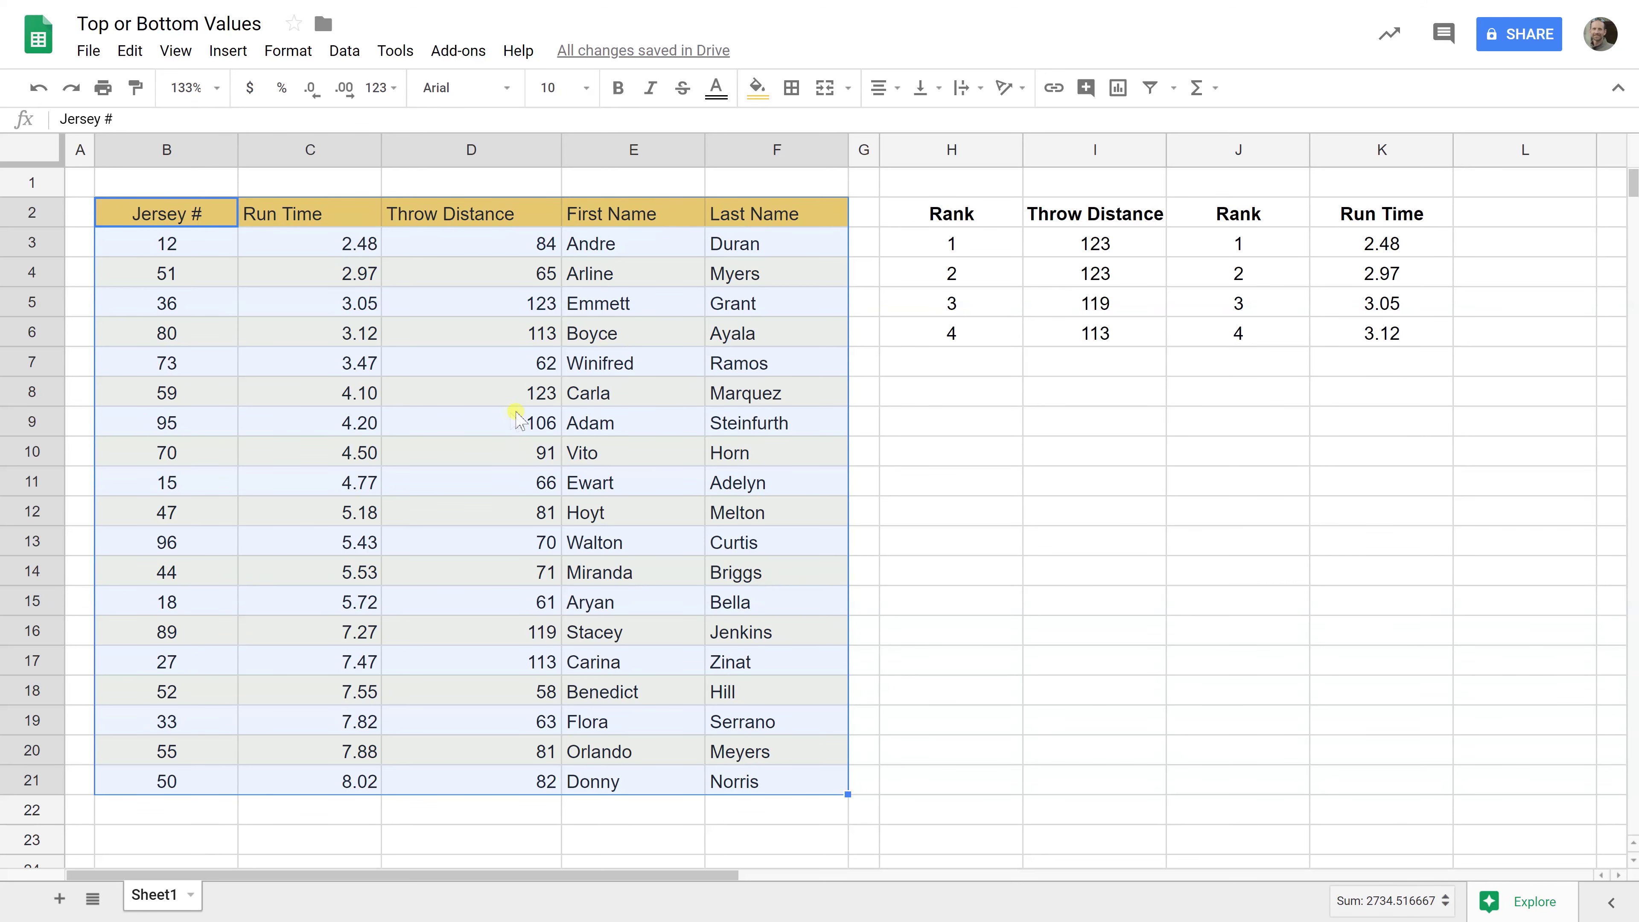
pyautogui.click(1077, 251)
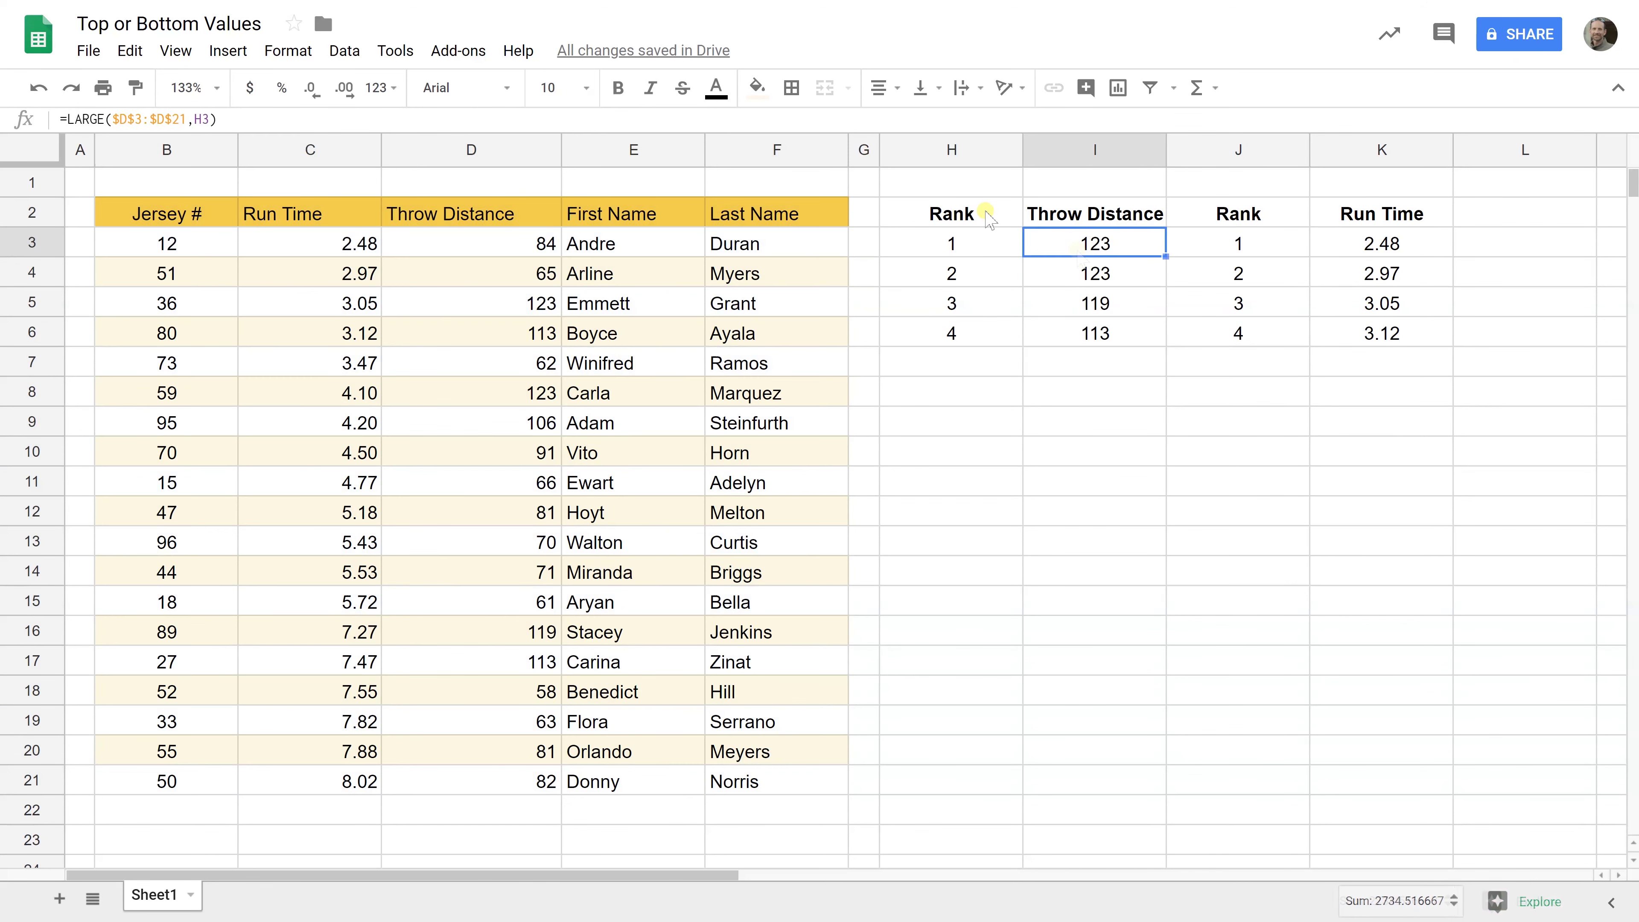
pyautogui.click(988, 215)
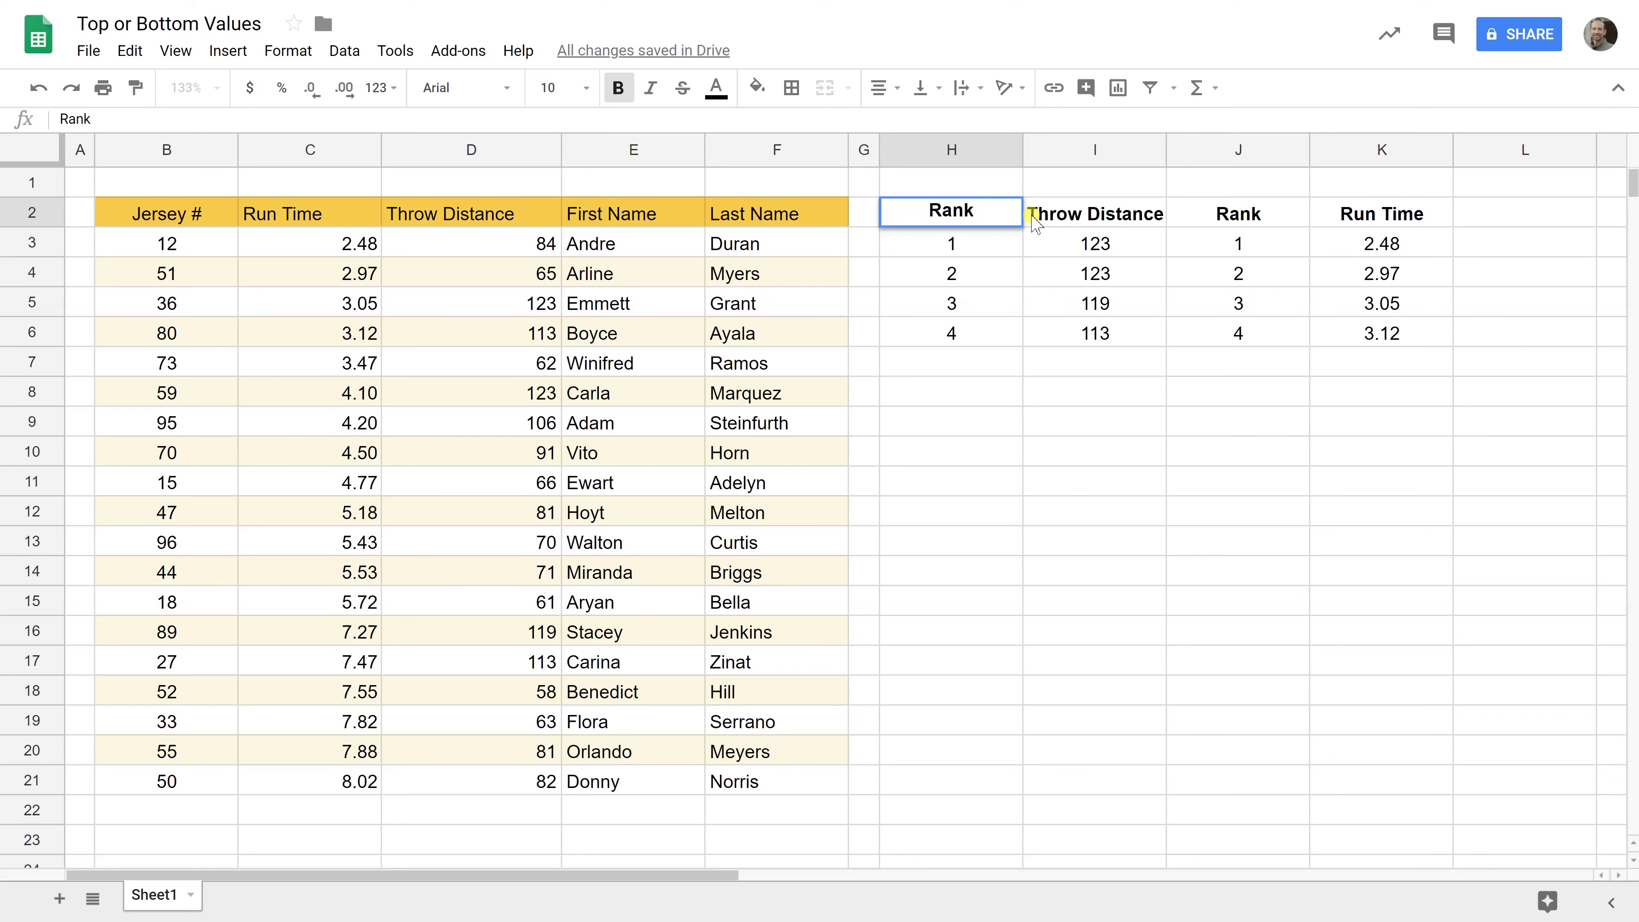
pyautogui.press('Escape')
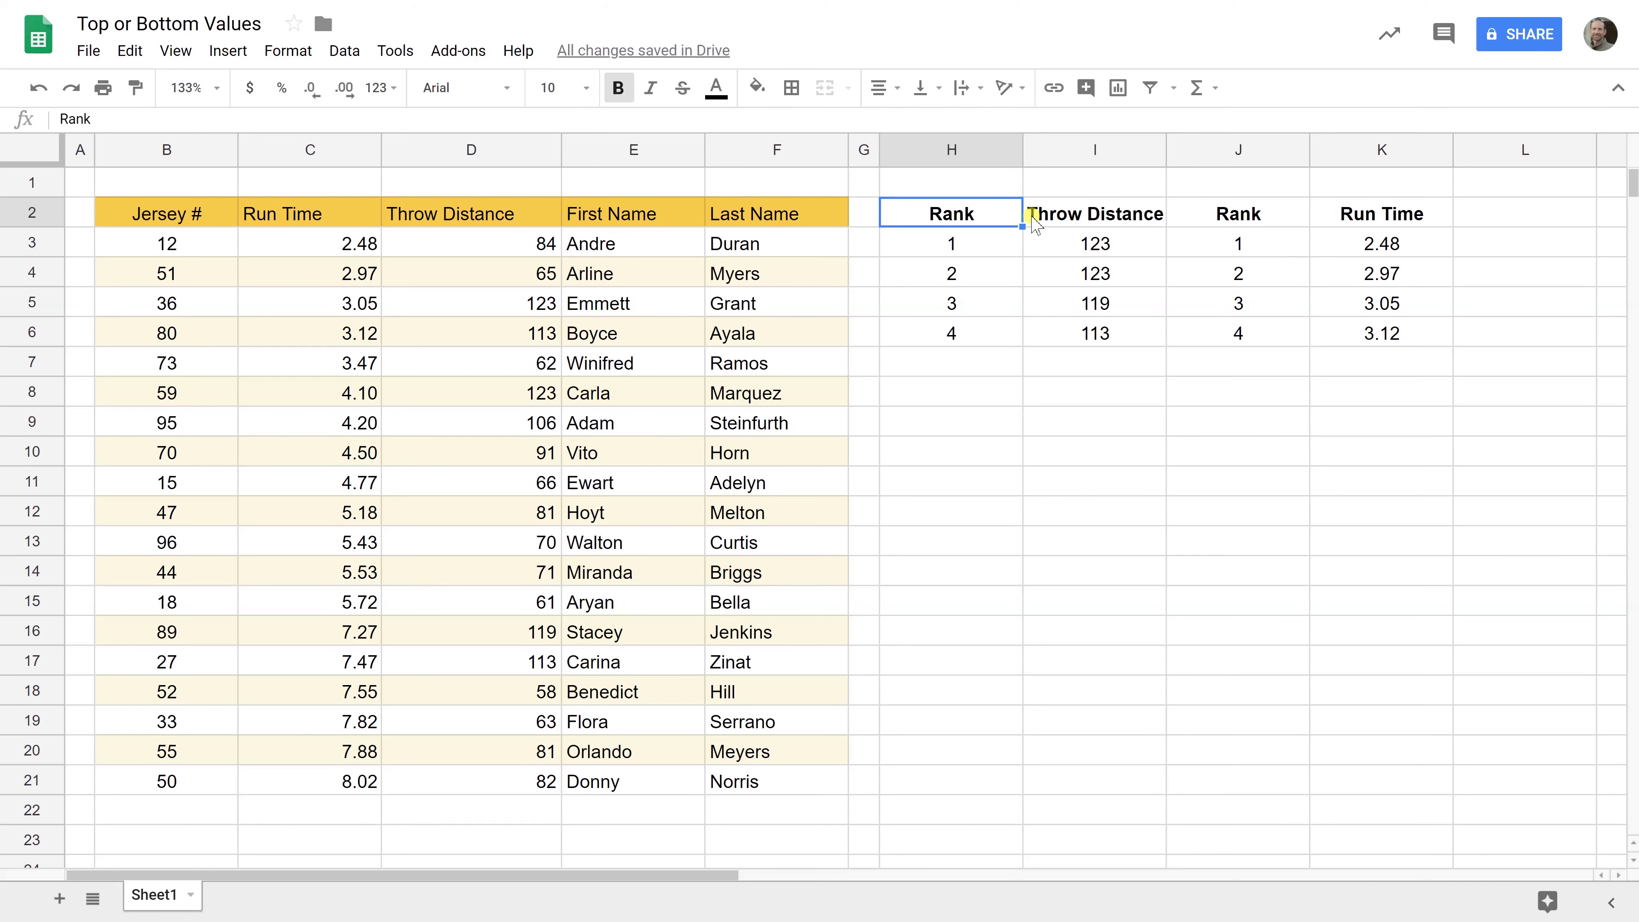
pyautogui.click(1137, 244)
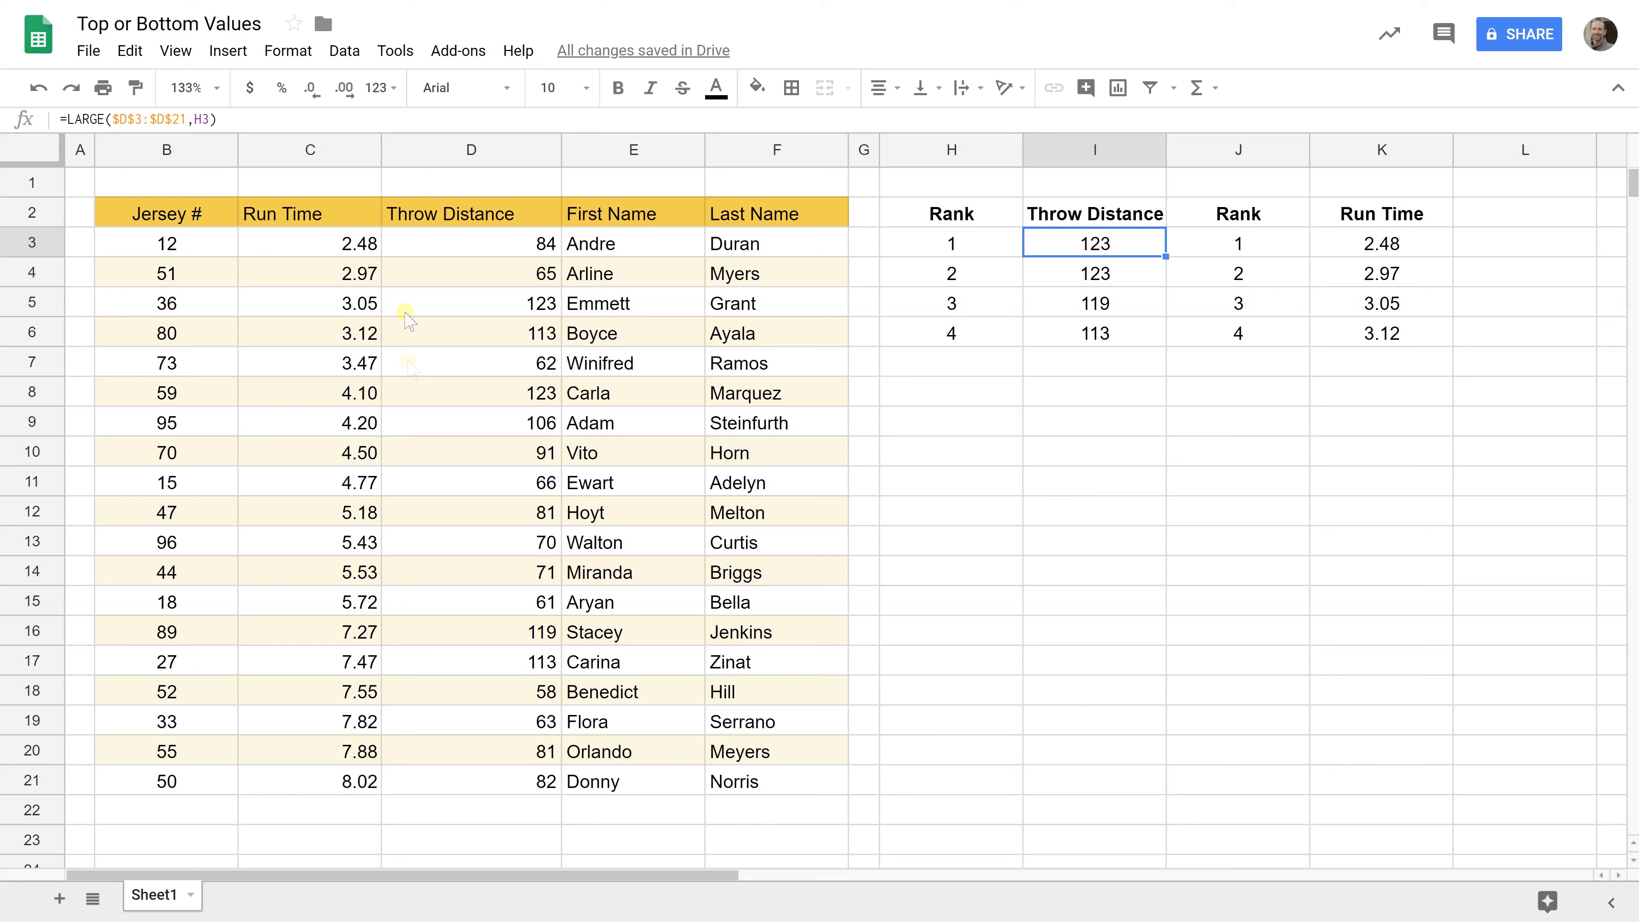
pyautogui.moveTo(994, 249); pyautogui.dragTo(1339, 333)
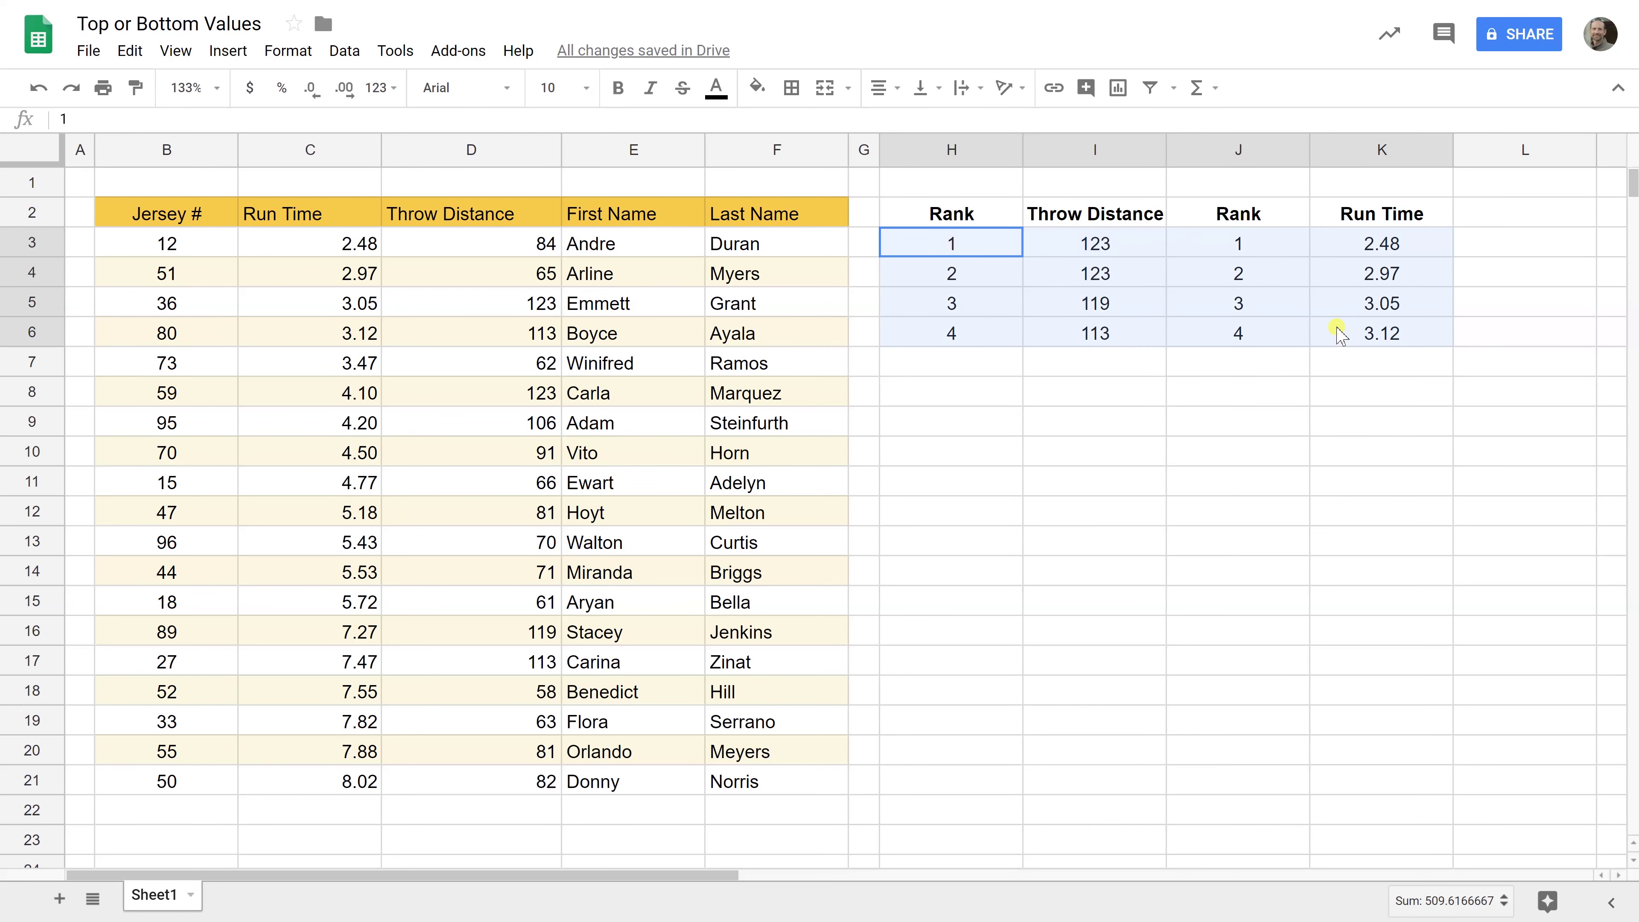
pyautogui.click(1009, 216)
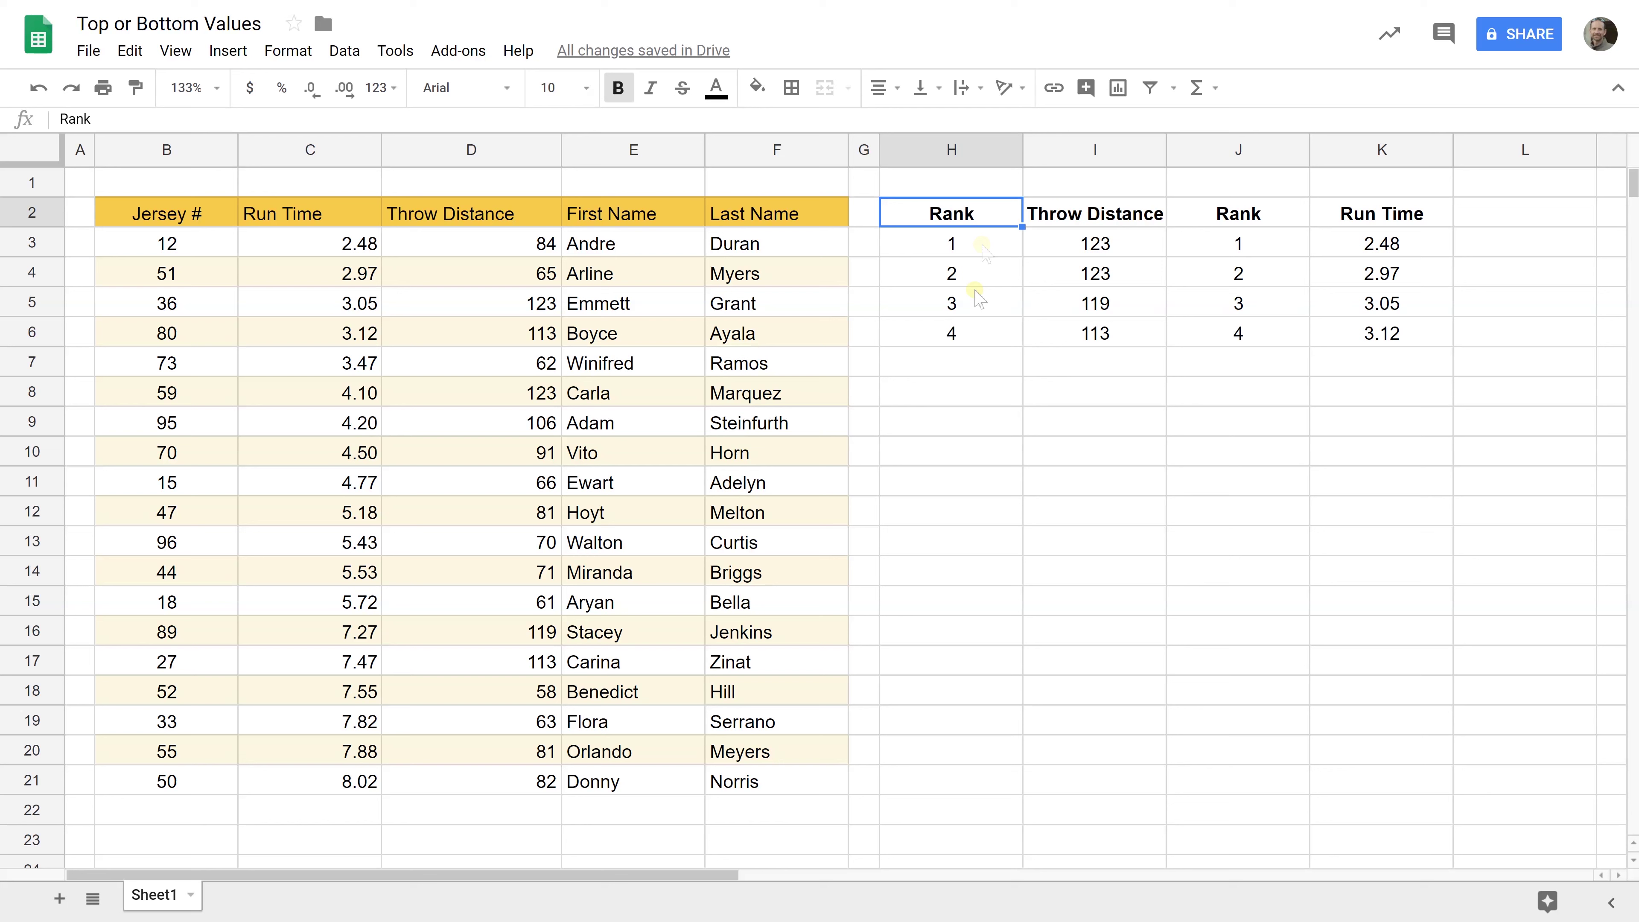
pyautogui.click(964, 403)
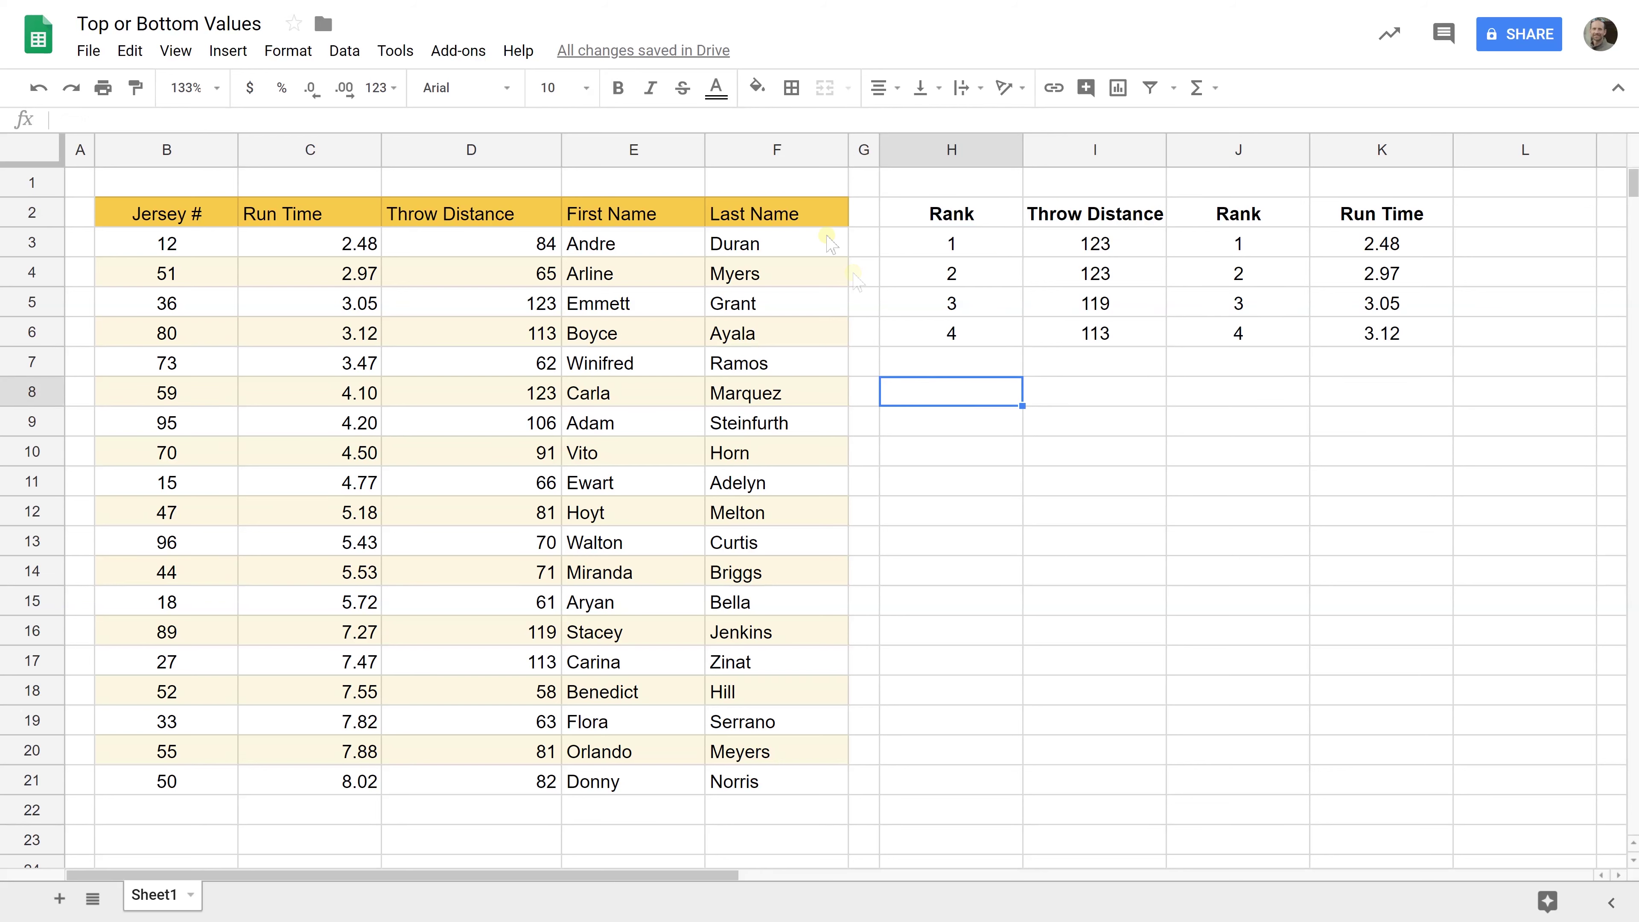
# - Copy the header row B2:F2 into H8 to head a new table
pyautogui.moveTo(812, 221); pyautogui.dragTo(212, 208)
pyautogui.hotkey('ctrl', 'c')
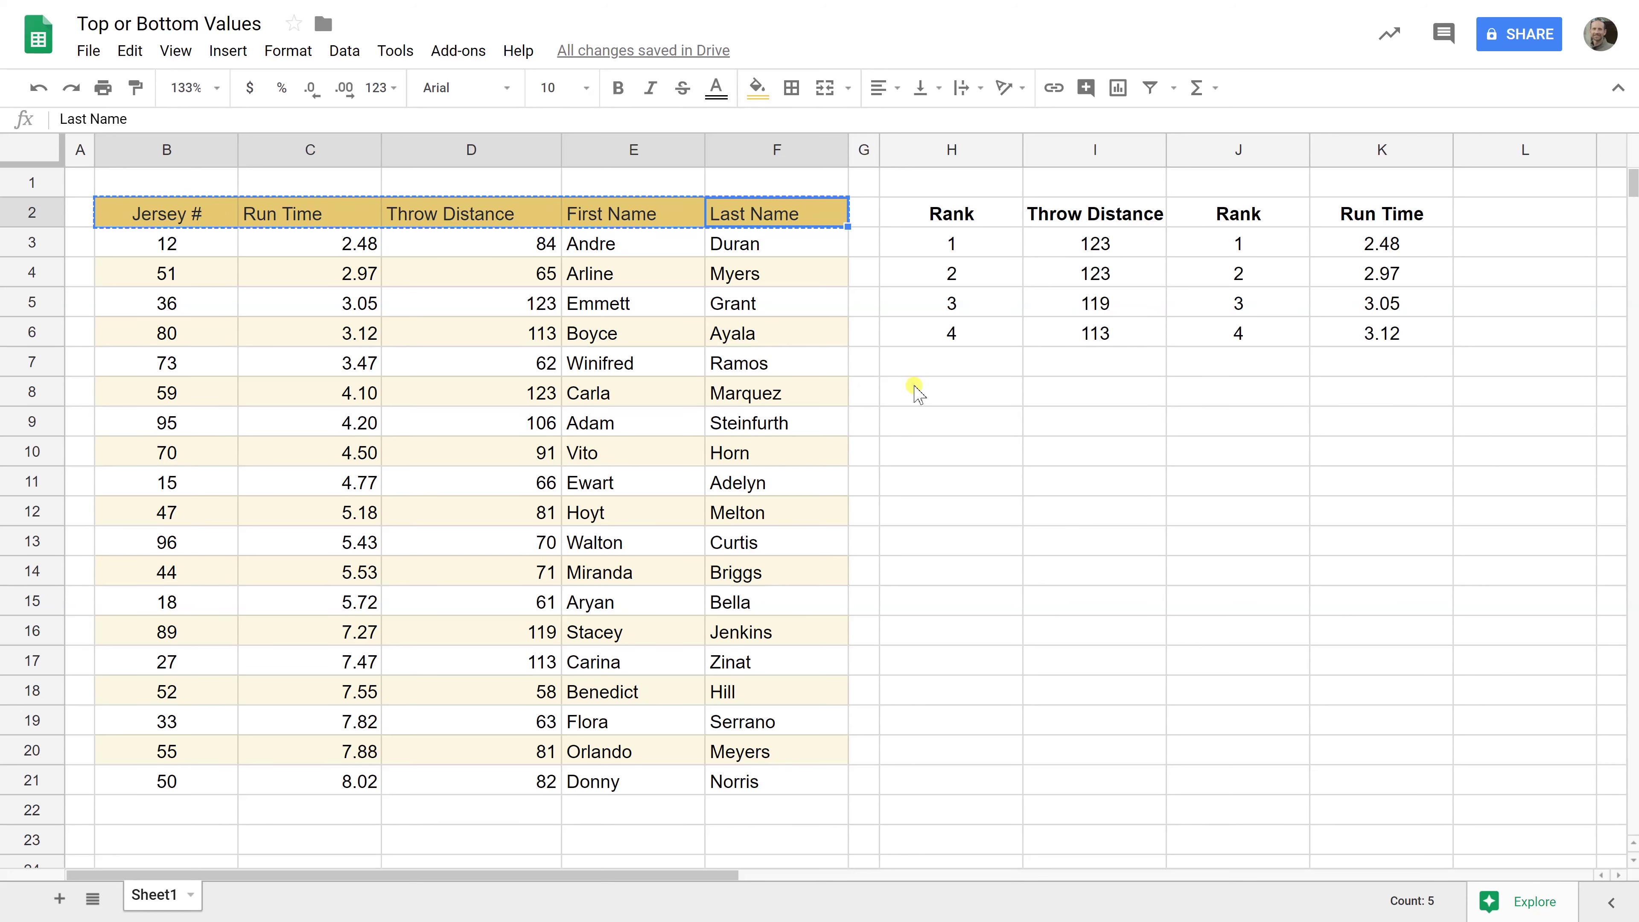
pyautogui.click(917, 391)
pyautogui.hotkey('ctrl', 'v')
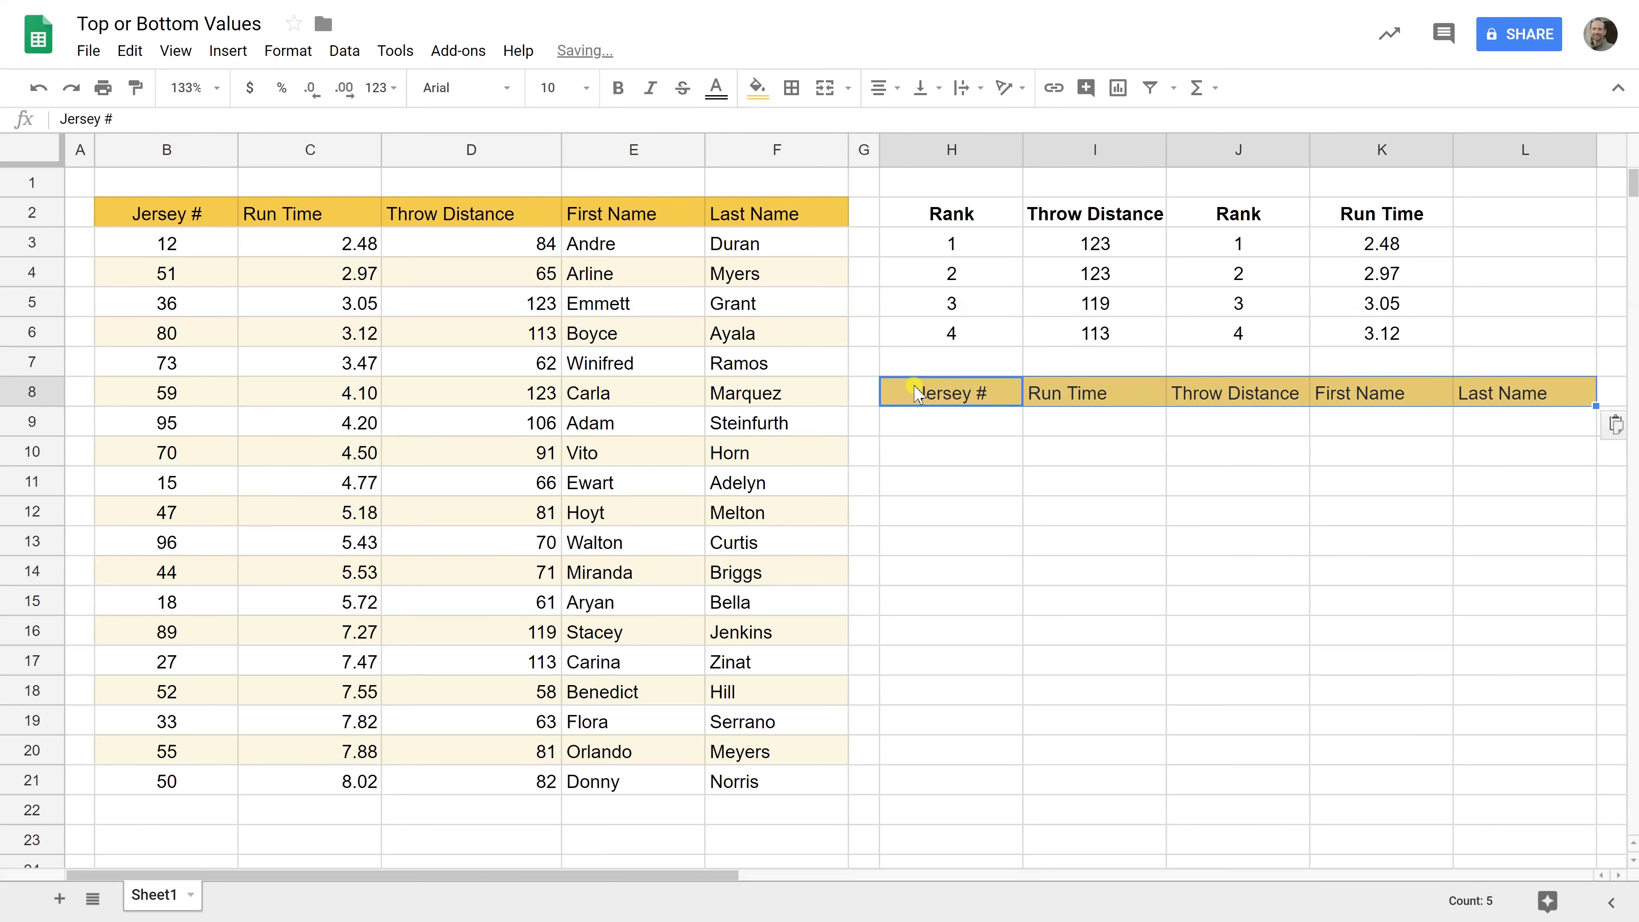
# - Begin a =SORTN( formula in H9 under the Jersey # header
pyautogui.click(953, 426)
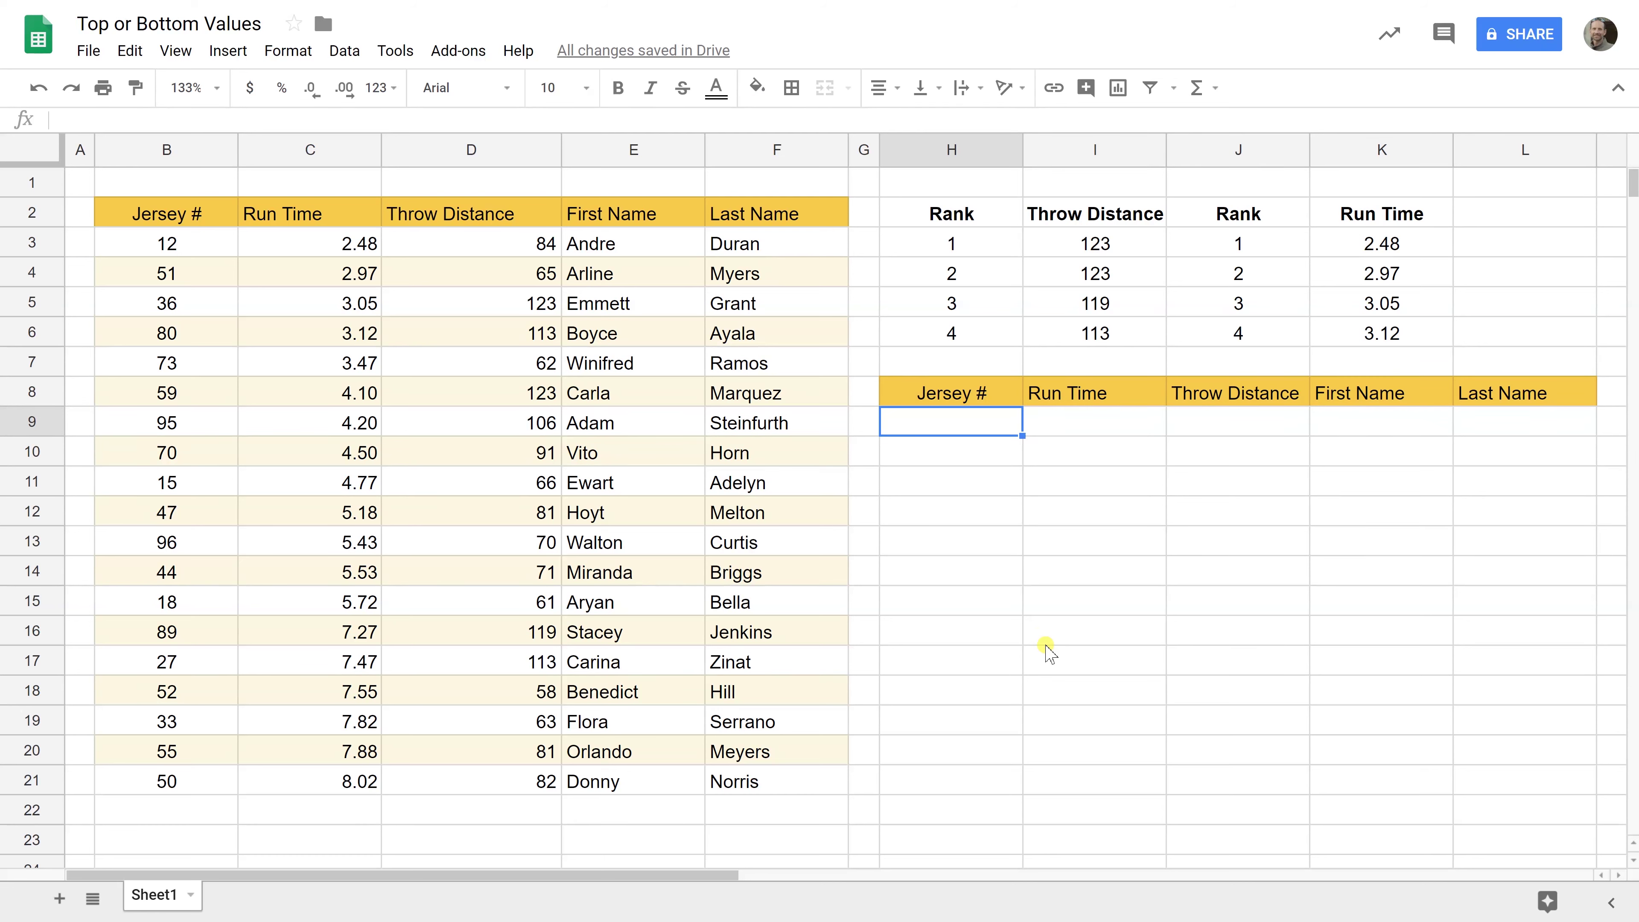
pyautogui.write('=')
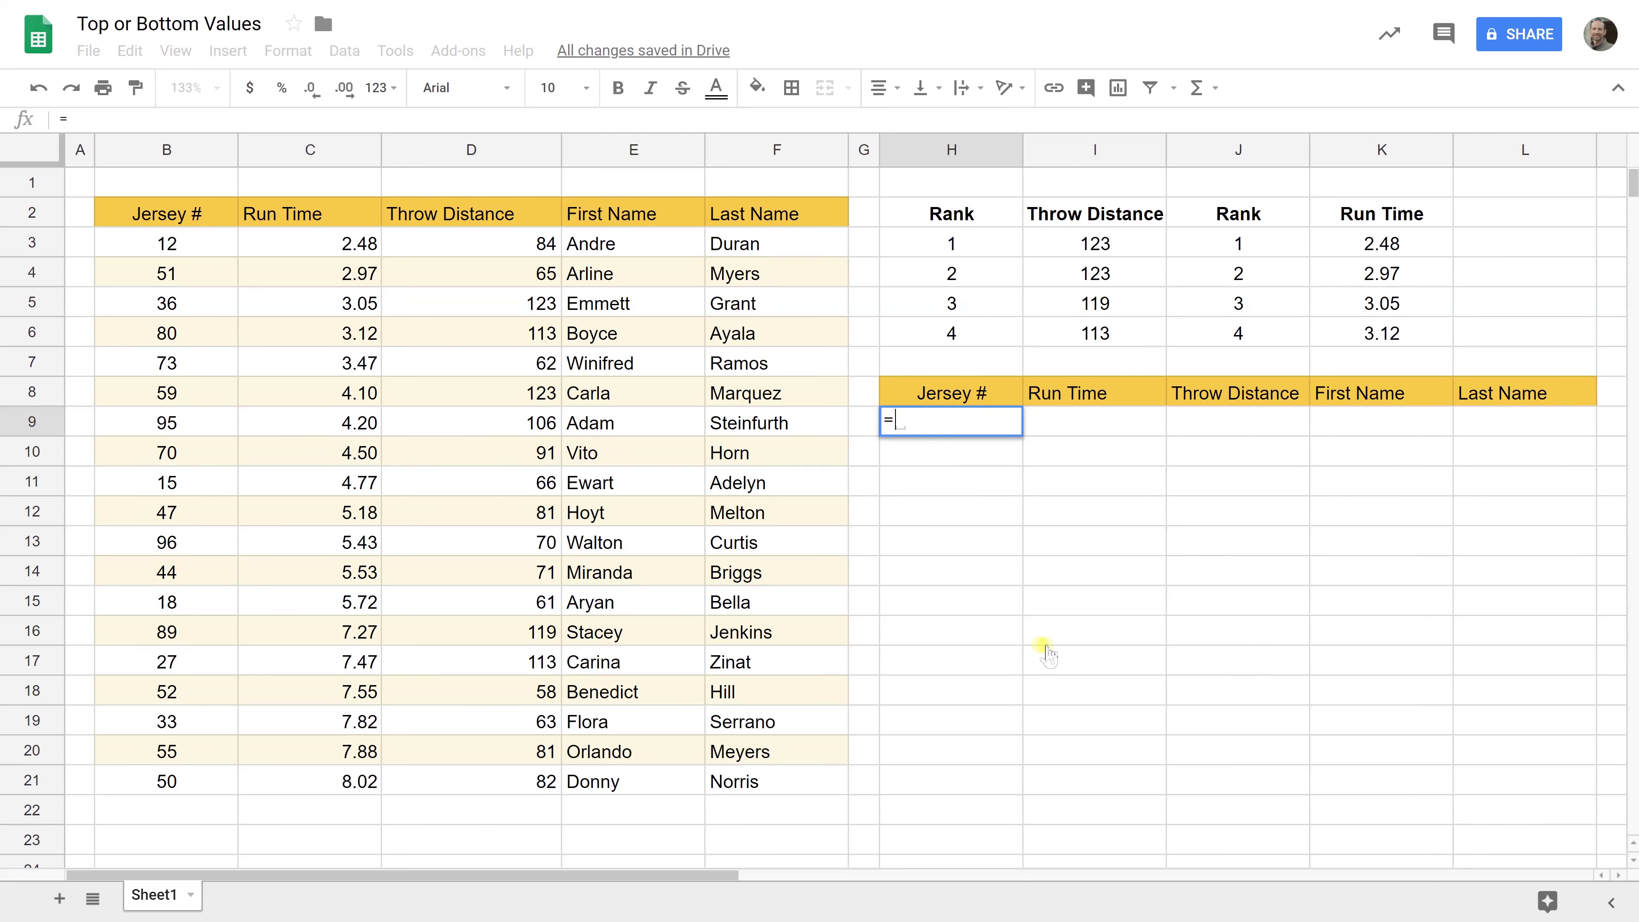
pyautogui.write('SORT')
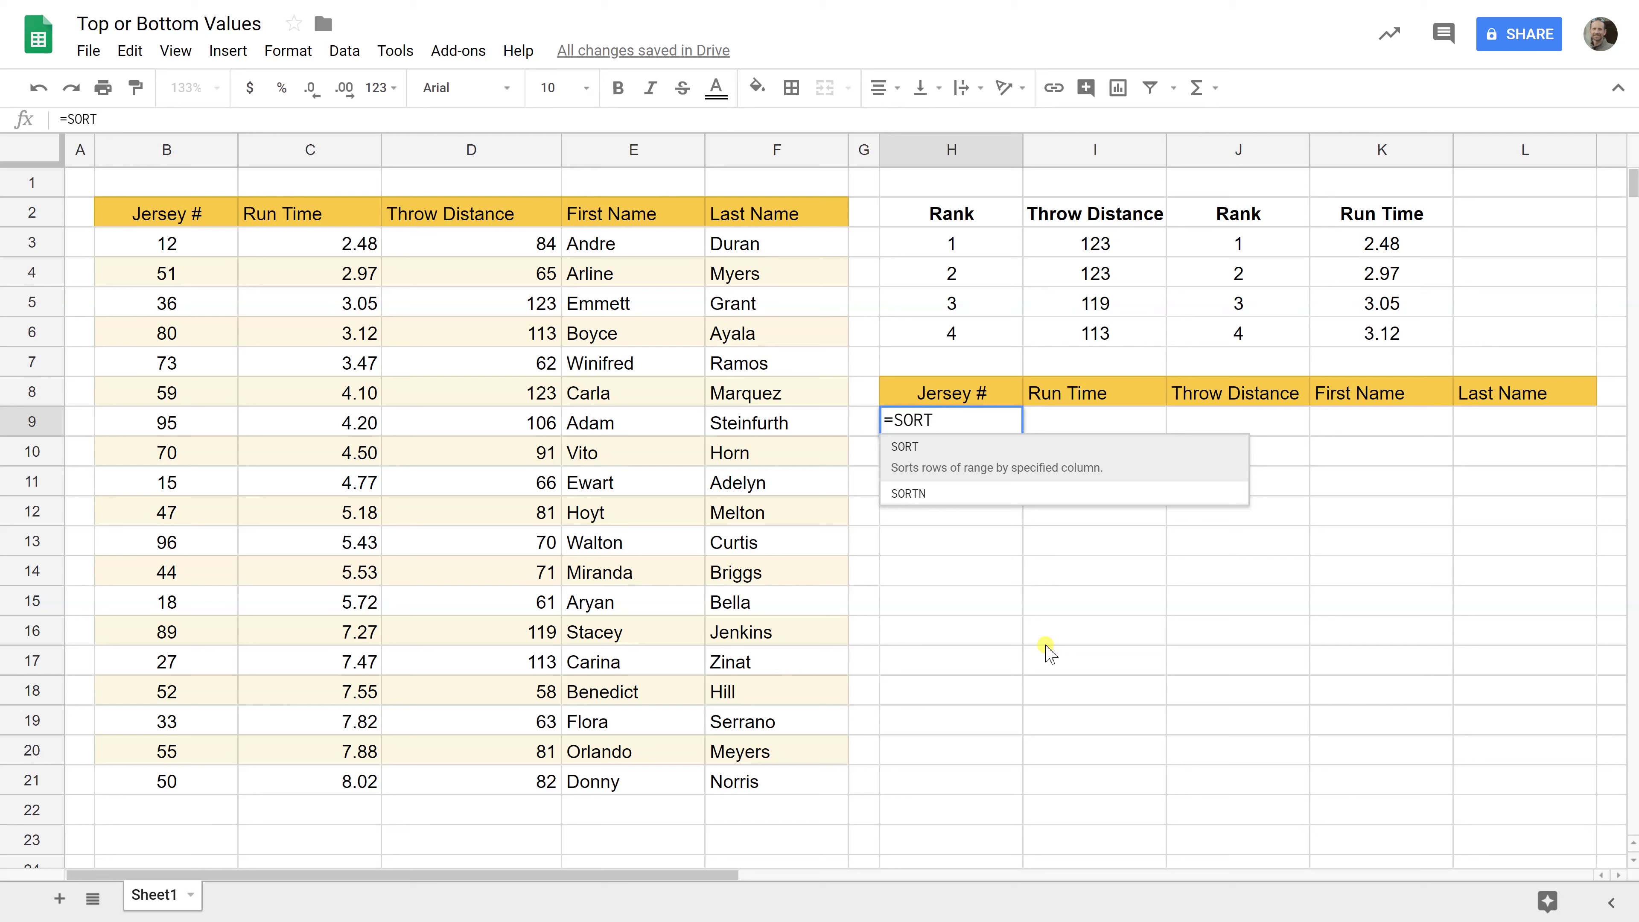
pyautogui.write('N')
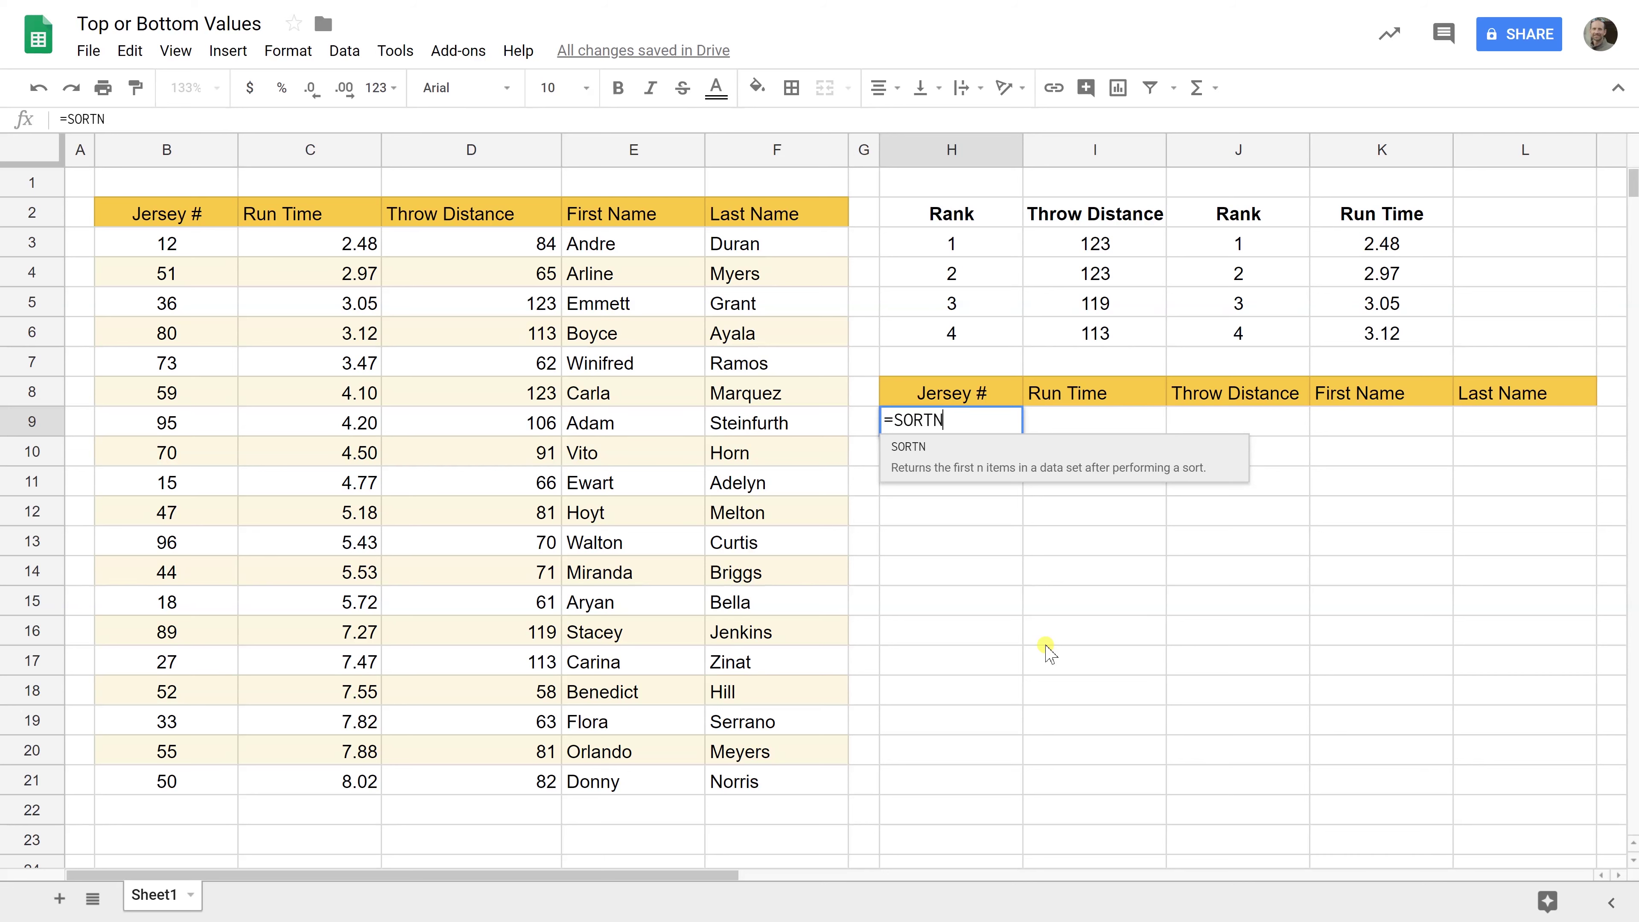
pyautogui.write('(')
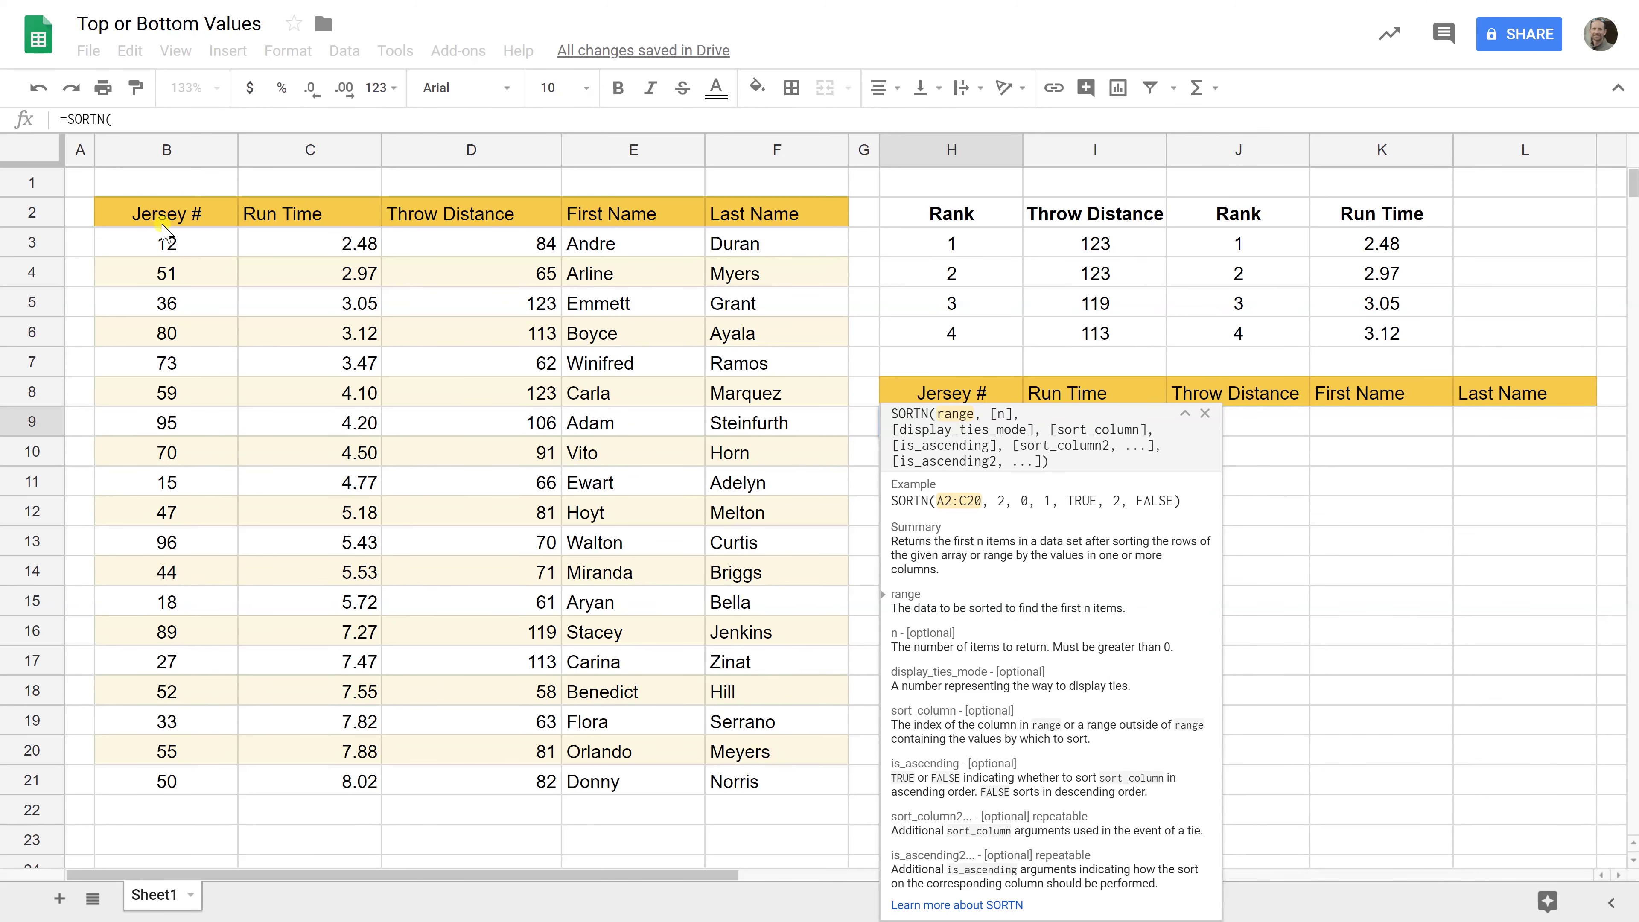
# - Give the SORTN formula the data range B3:F21 and a count of 6
pyautogui.moveTo(166, 243); pyautogui.dragTo(452, 365)
pyautogui.moveTo(521, 421); pyautogui.dragTo(773, 784)
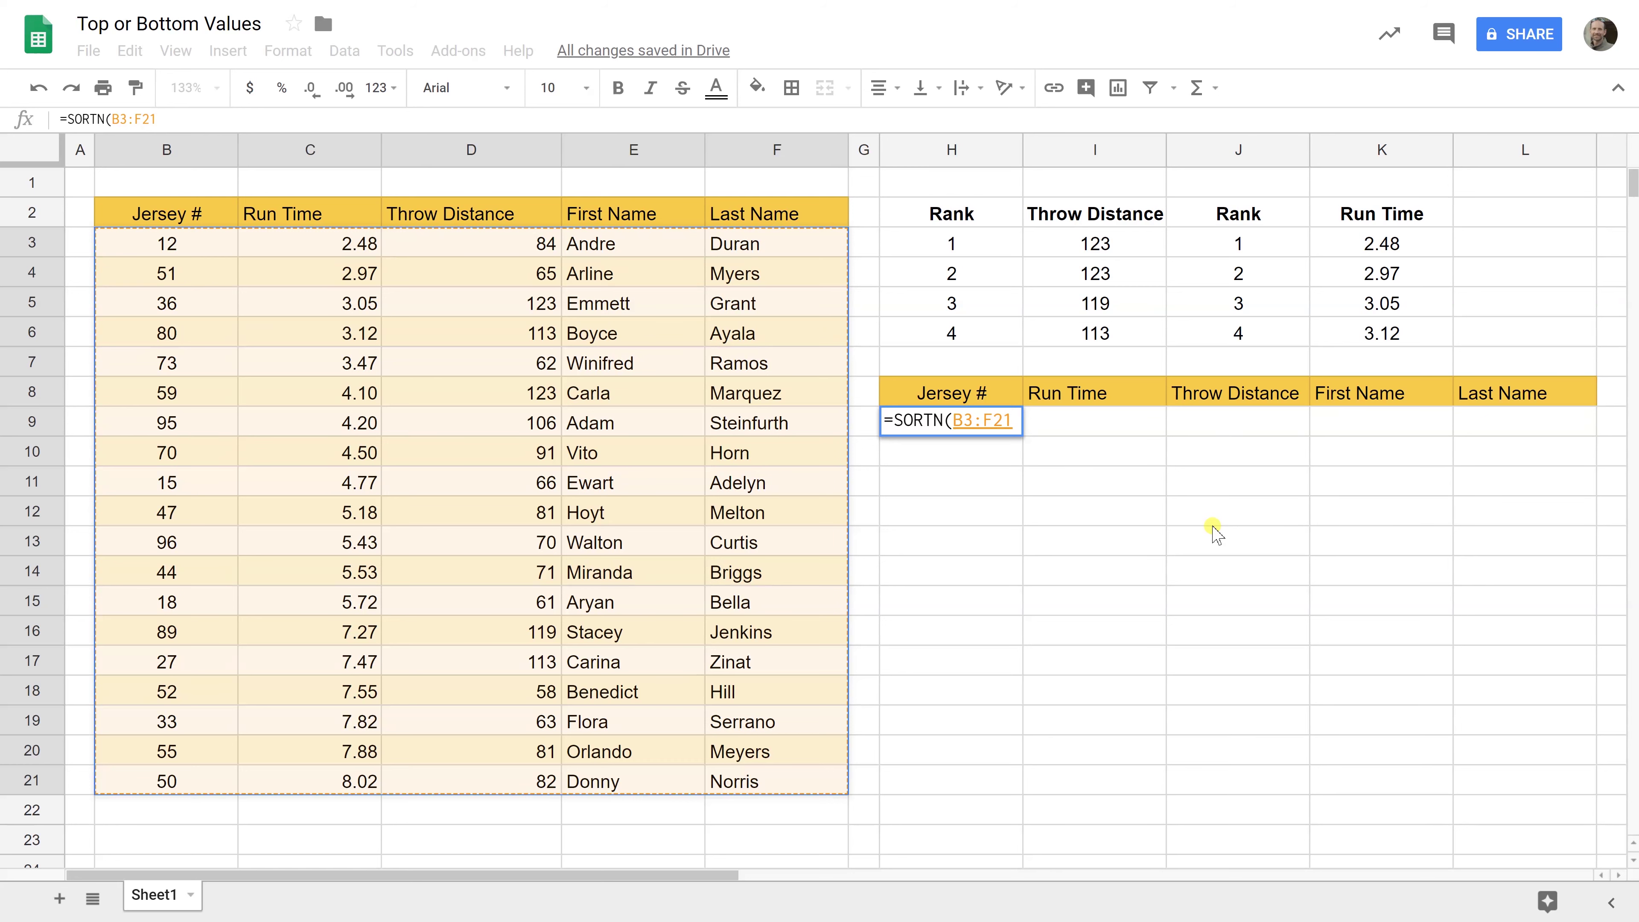
pyautogui.write(',')
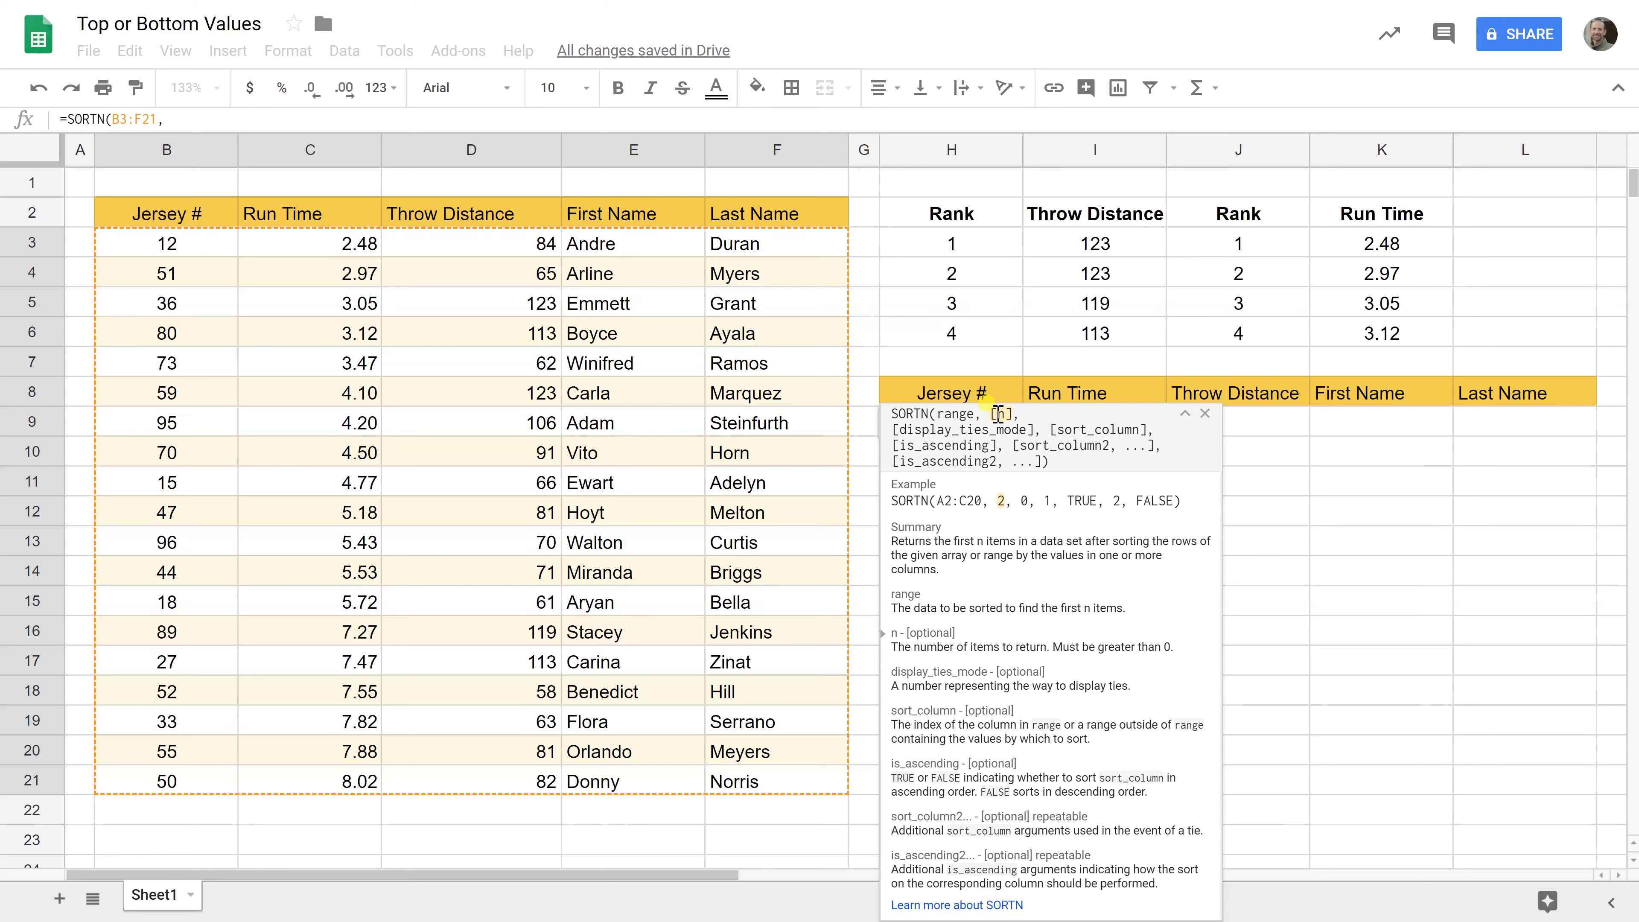
pyautogui.write('6')
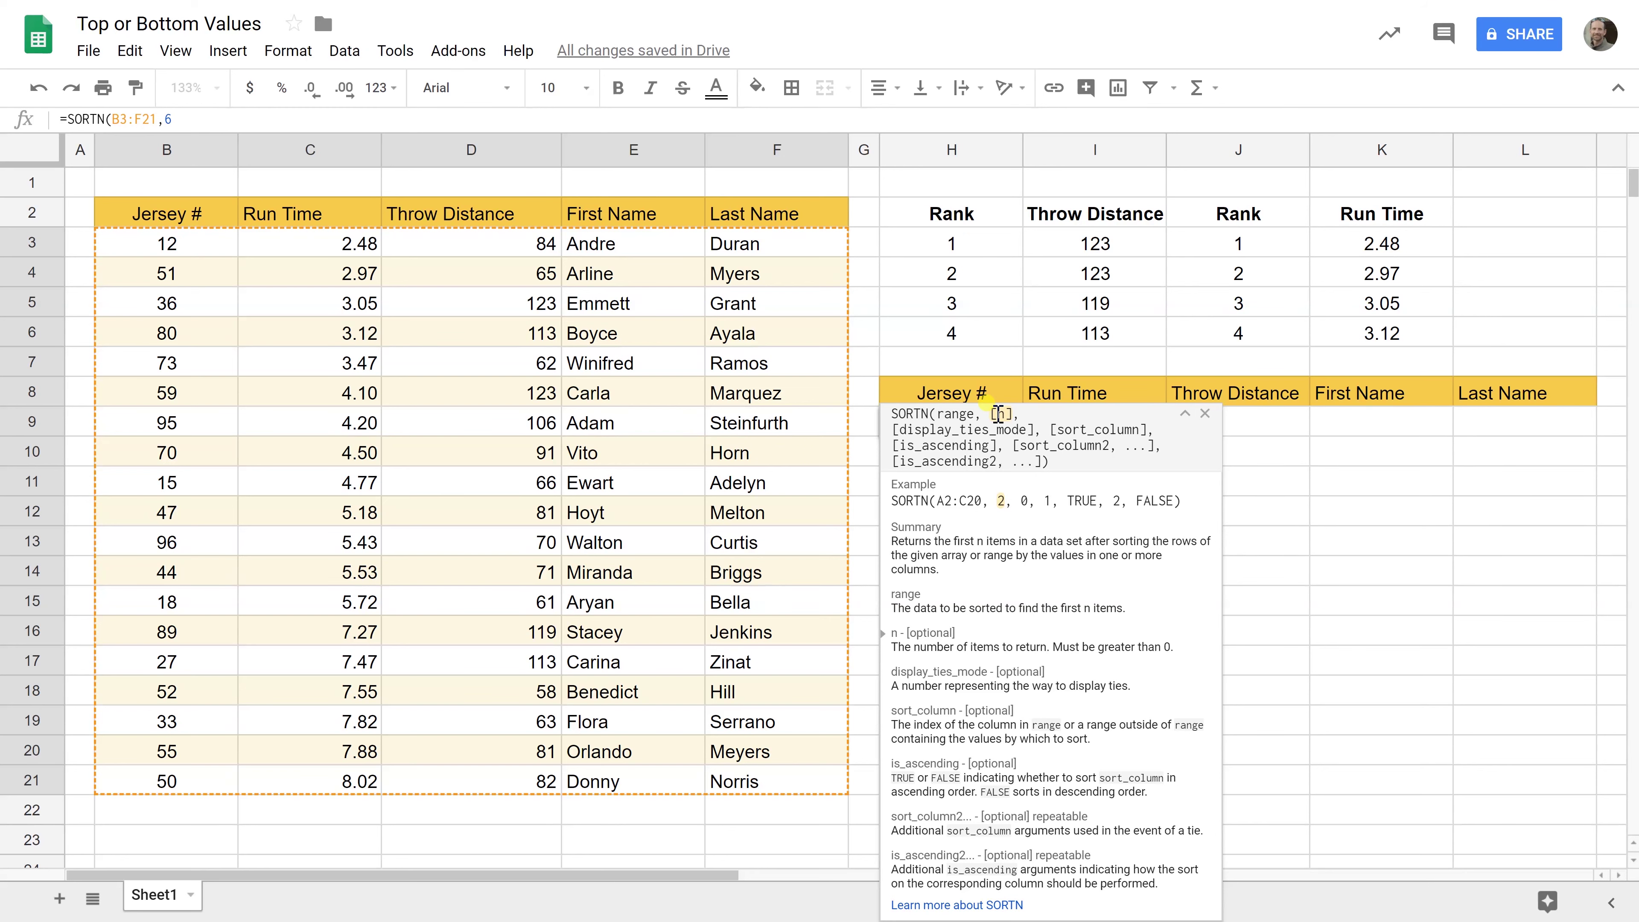
# - Extend the formula to =SORTN(B3:F21,6,0,3,FALSE): ties mode 0, sort column 3, descending
pyautogui.click(192, 119)
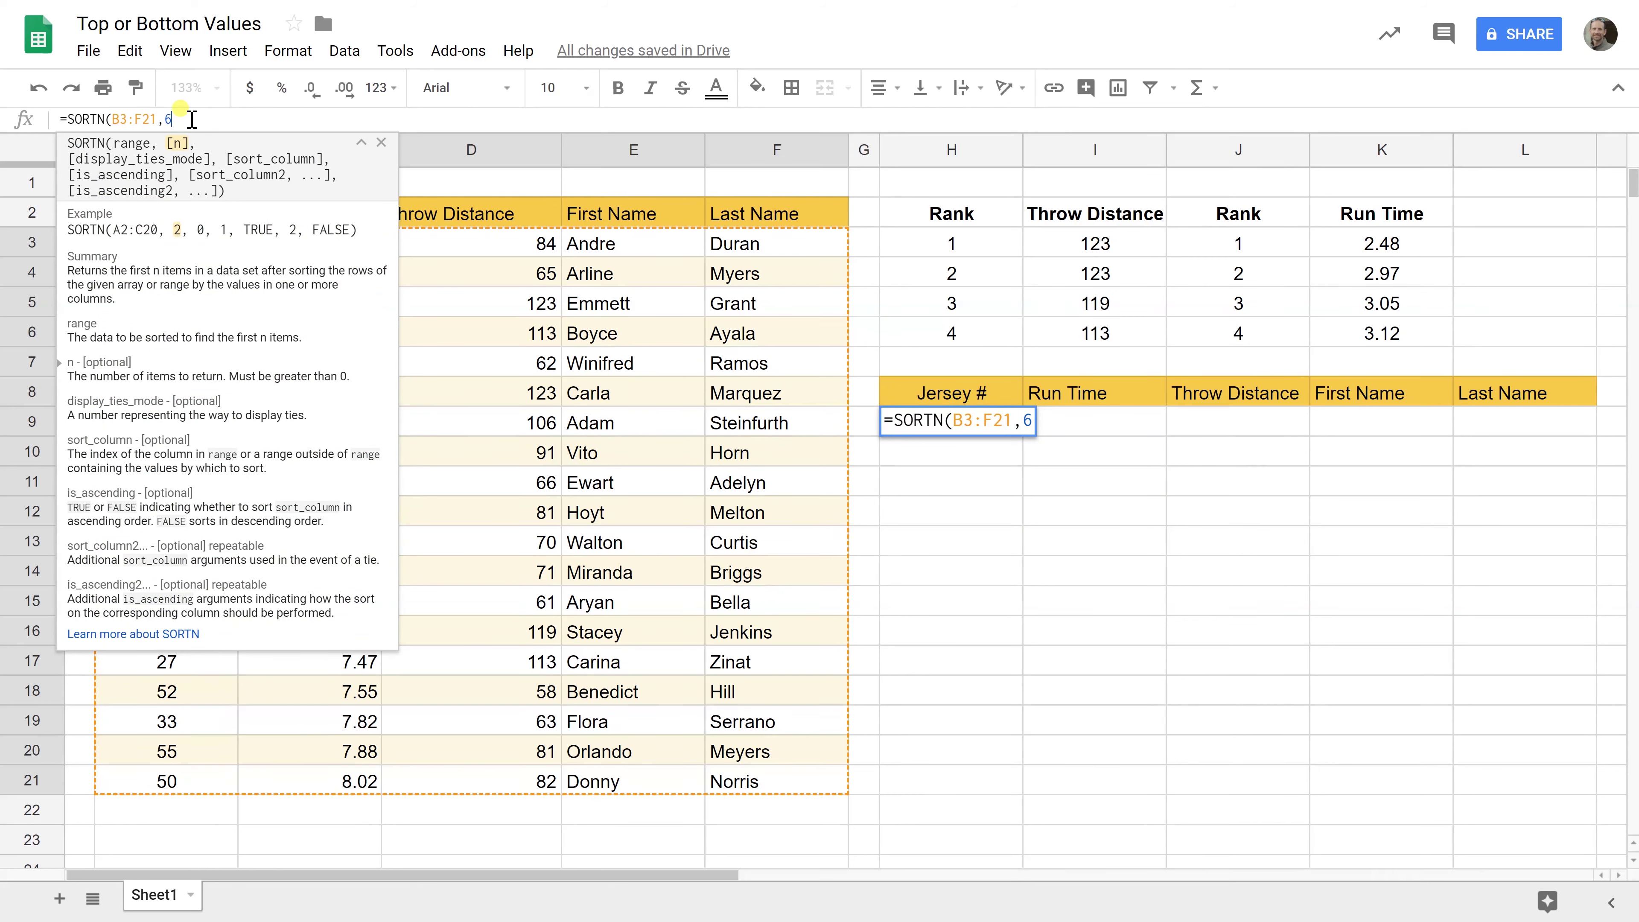
pyautogui.write(',')
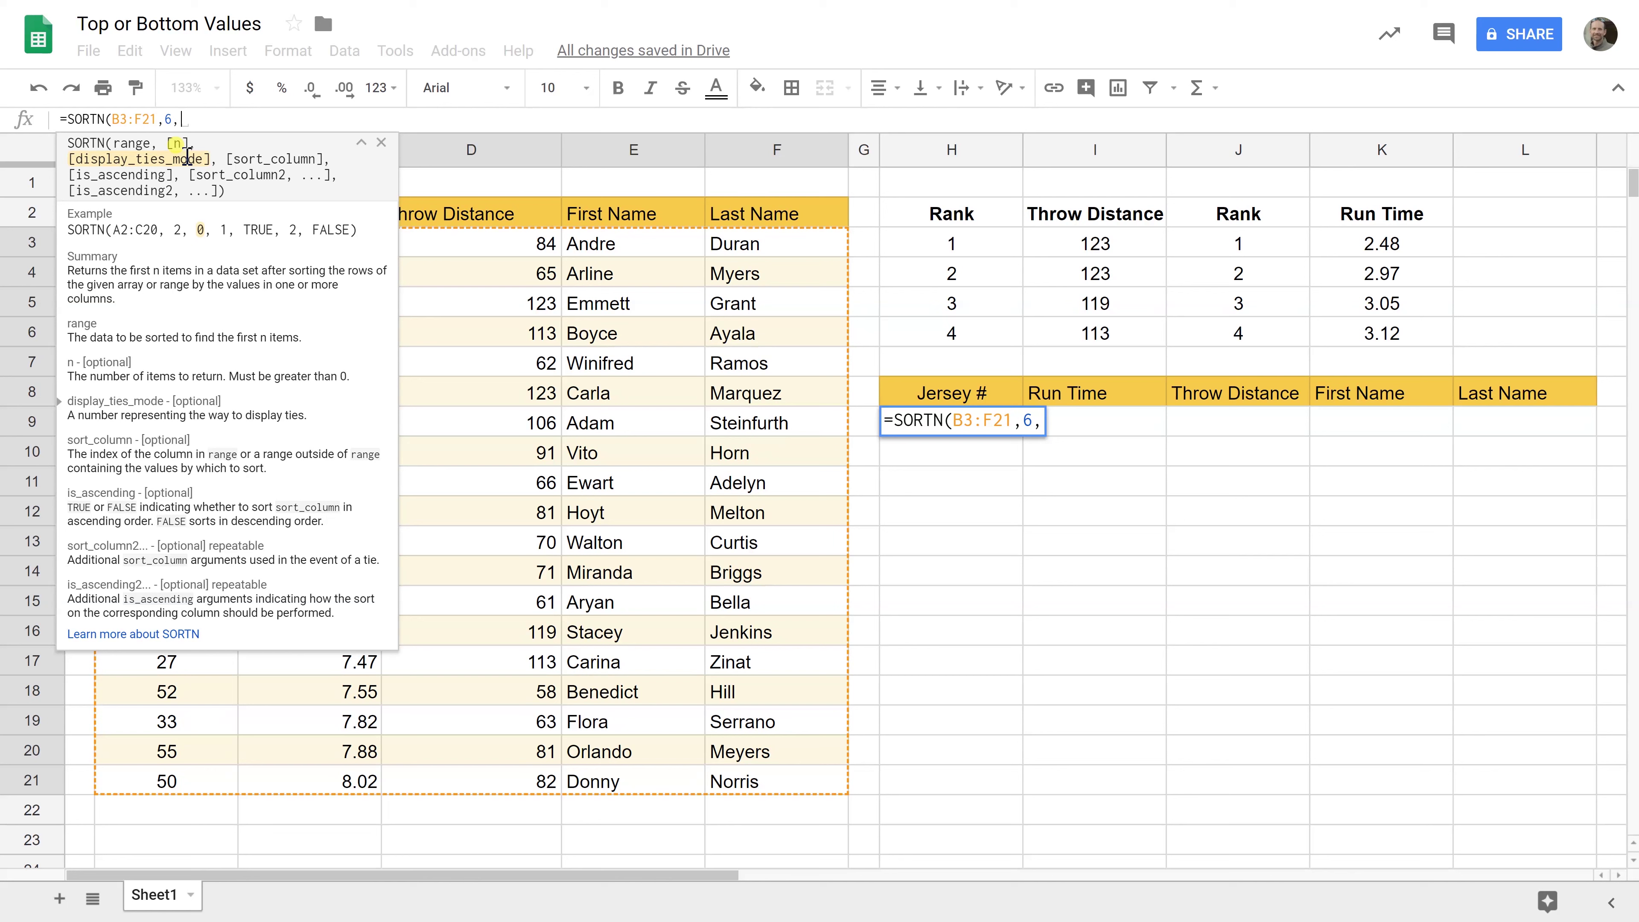
pyautogui.write('0')
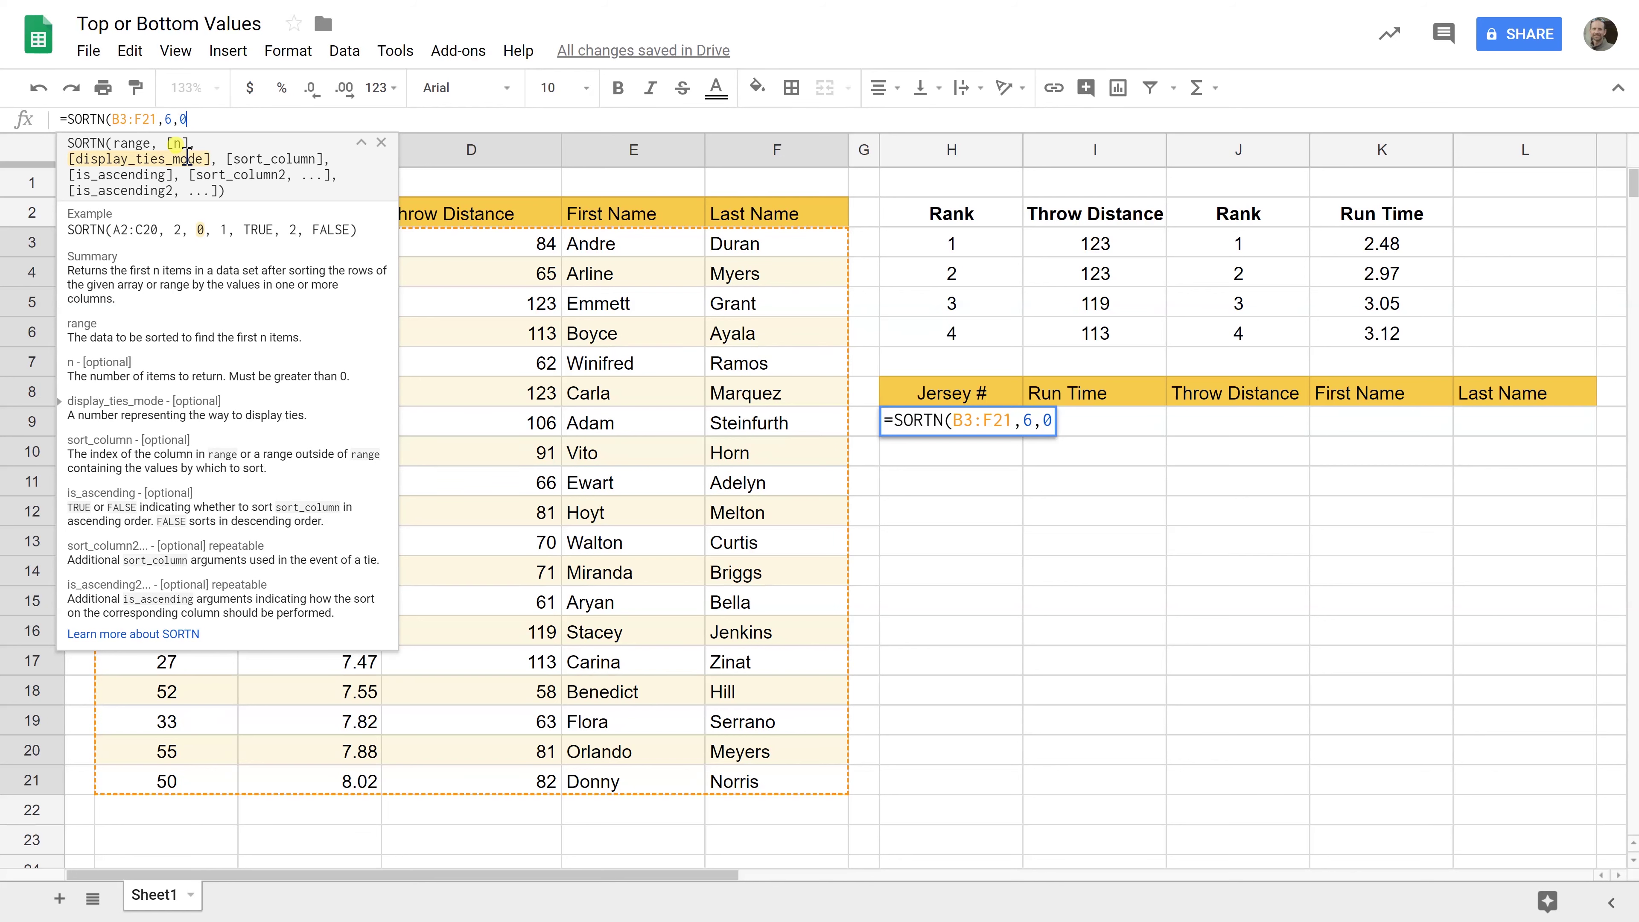
pyautogui.write(',')
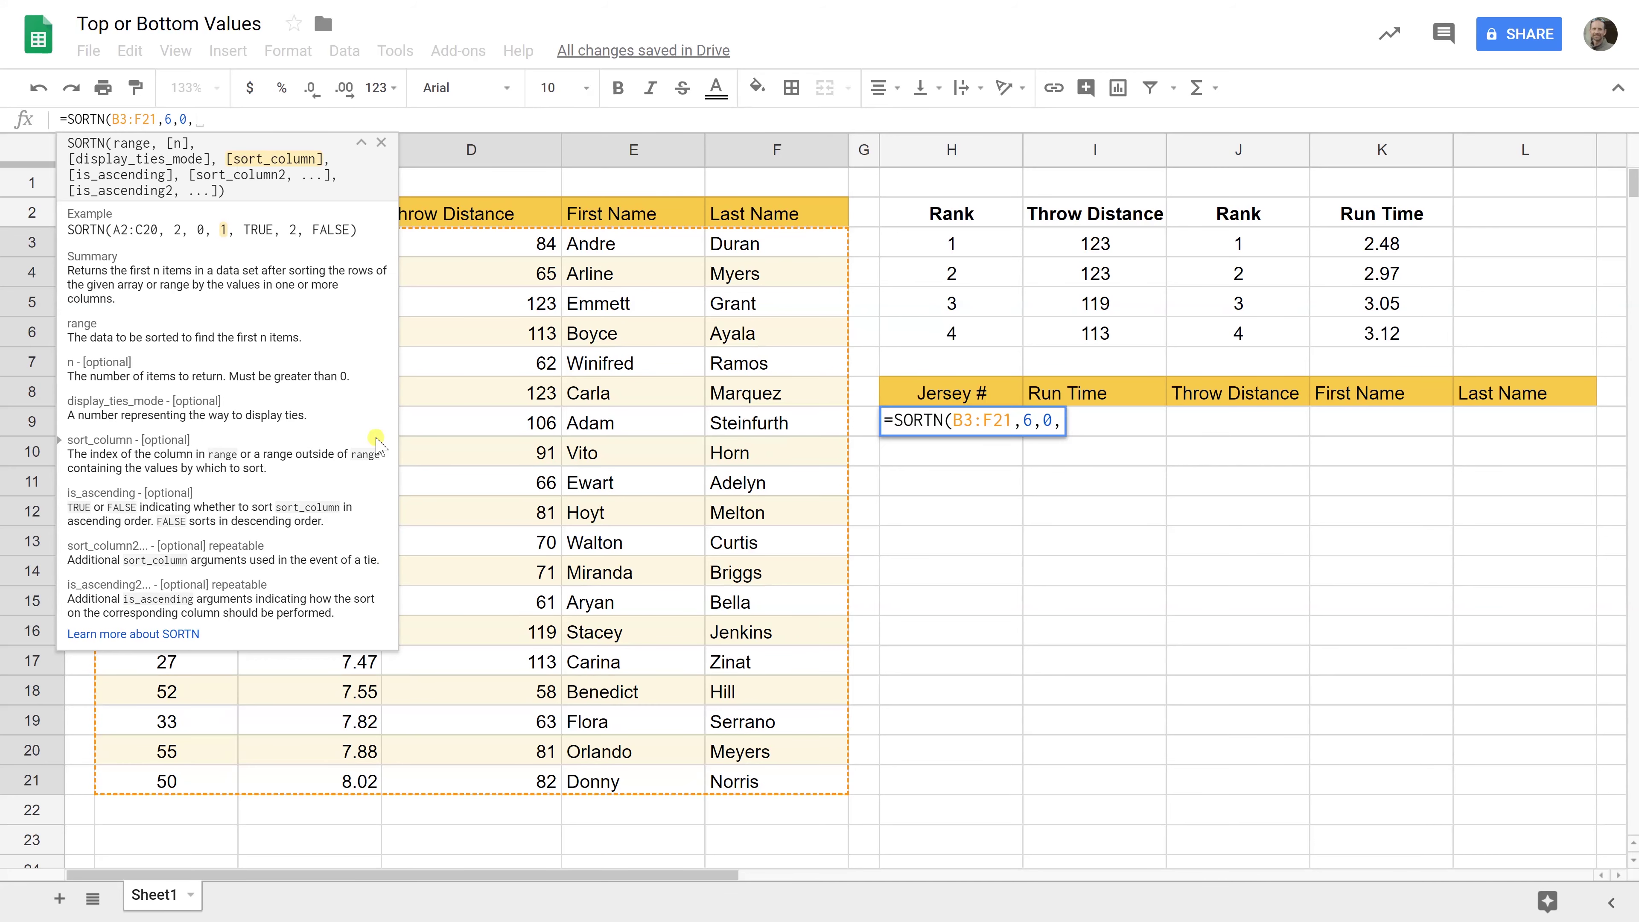
pyautogui.write('3,')
pyautogui.write('F')
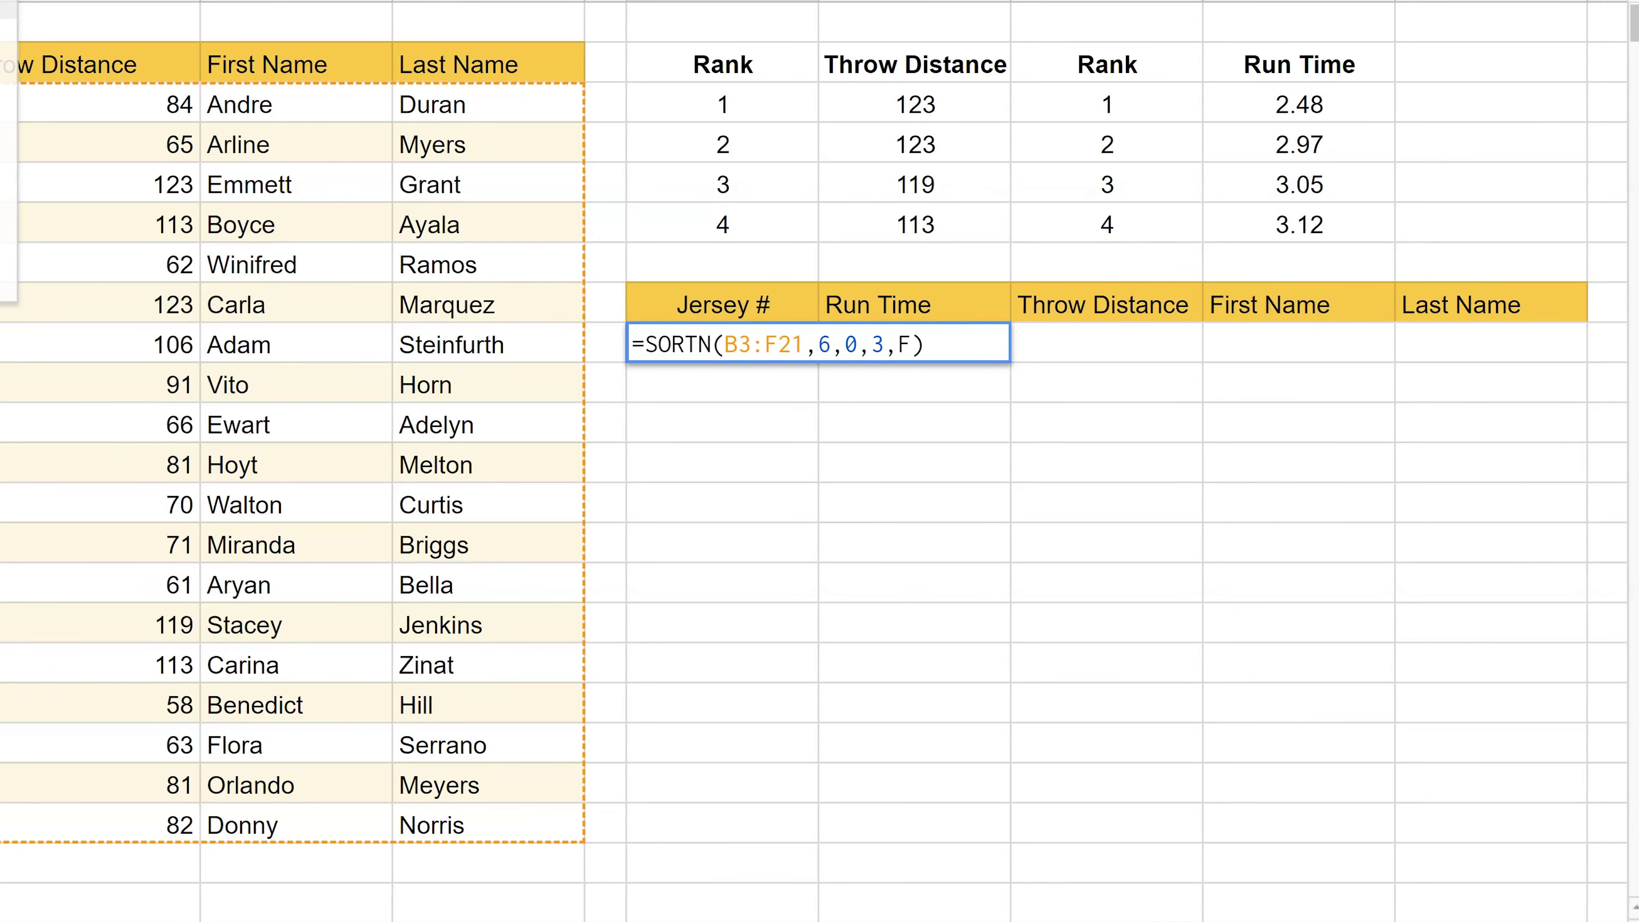
pyautogui.write('ALSE')
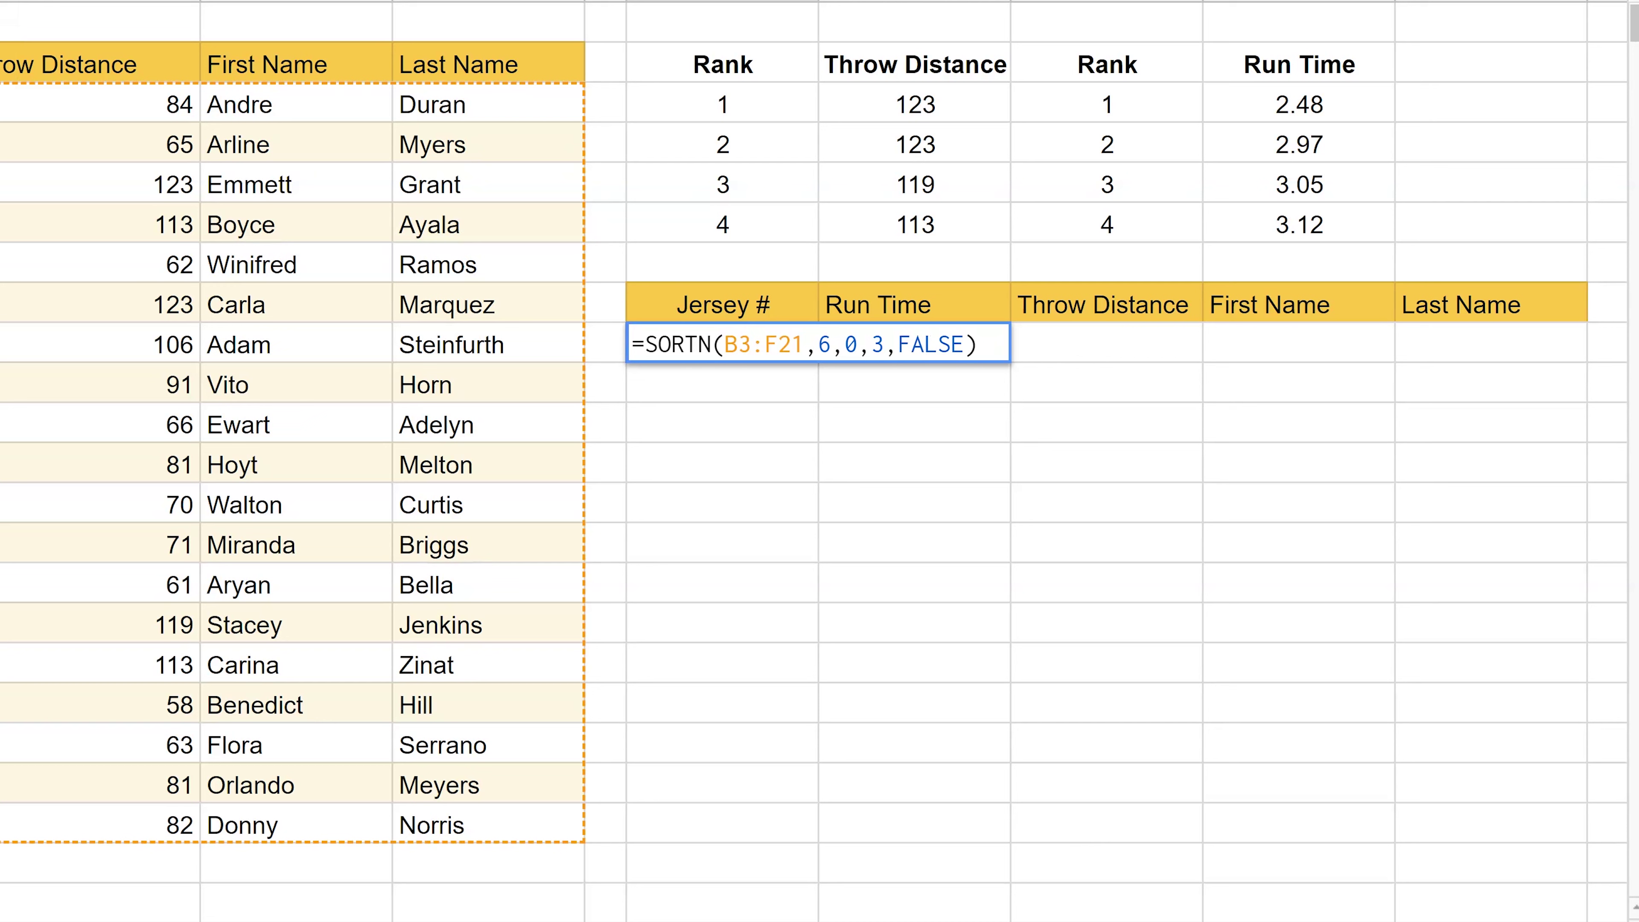
# - Commit the SORTN formula in H9 and check the six returned throw distances and jersey numbers
pyautogui.press('Return')
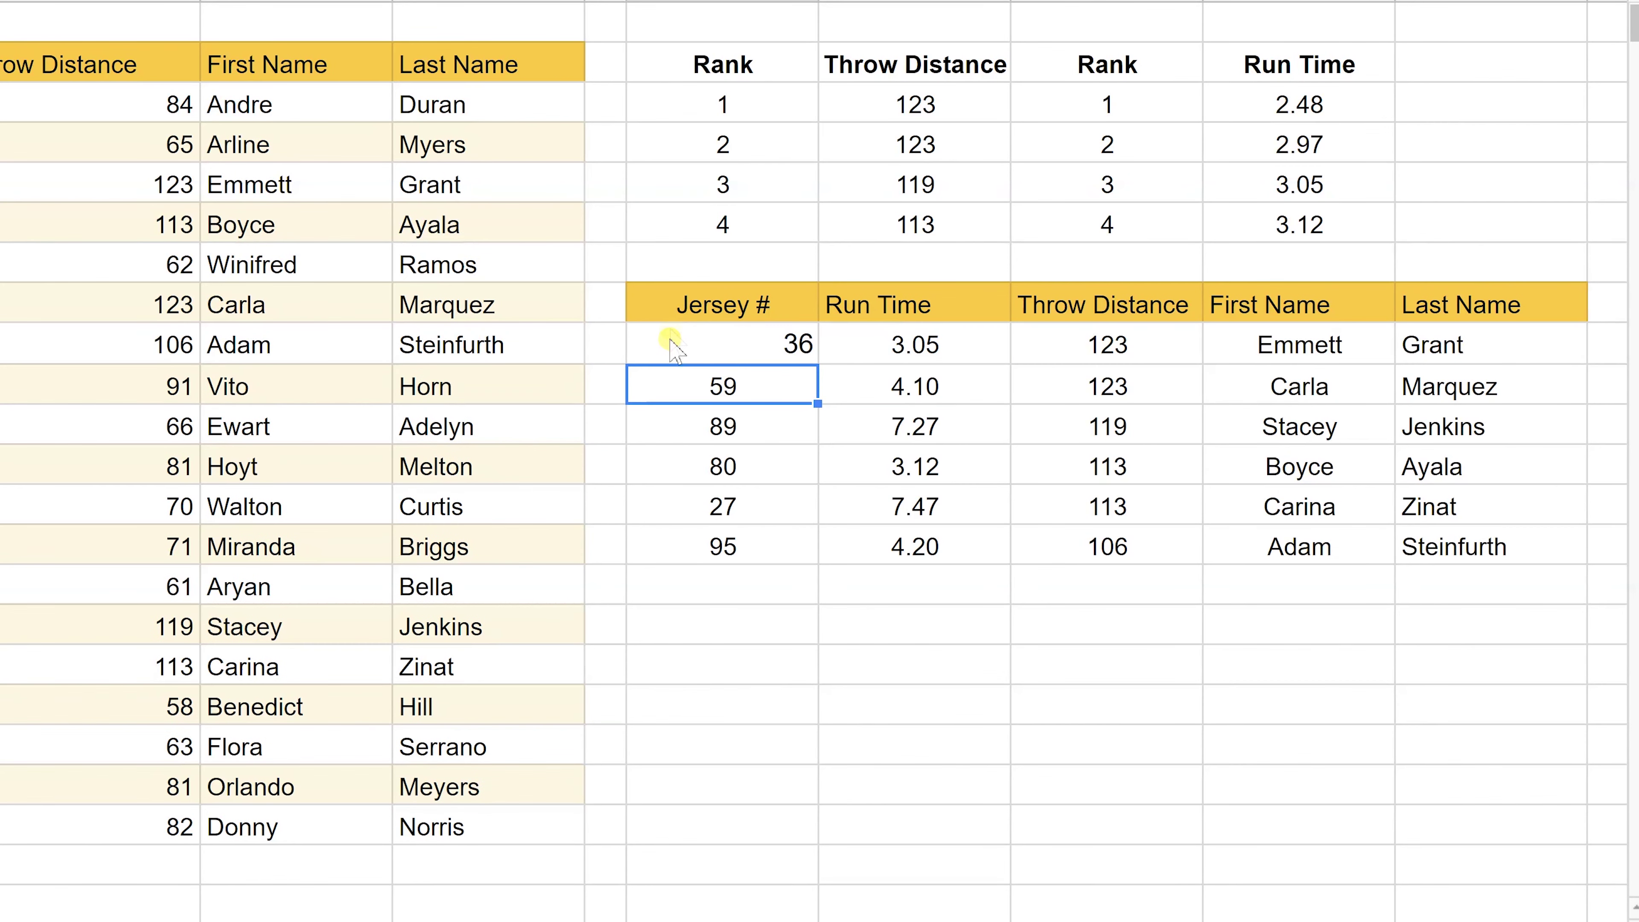
pyautogui.click(1030, 342)
pyautogui.moveTo(1033, 347); pyautogui.dragTo(1058, 545)
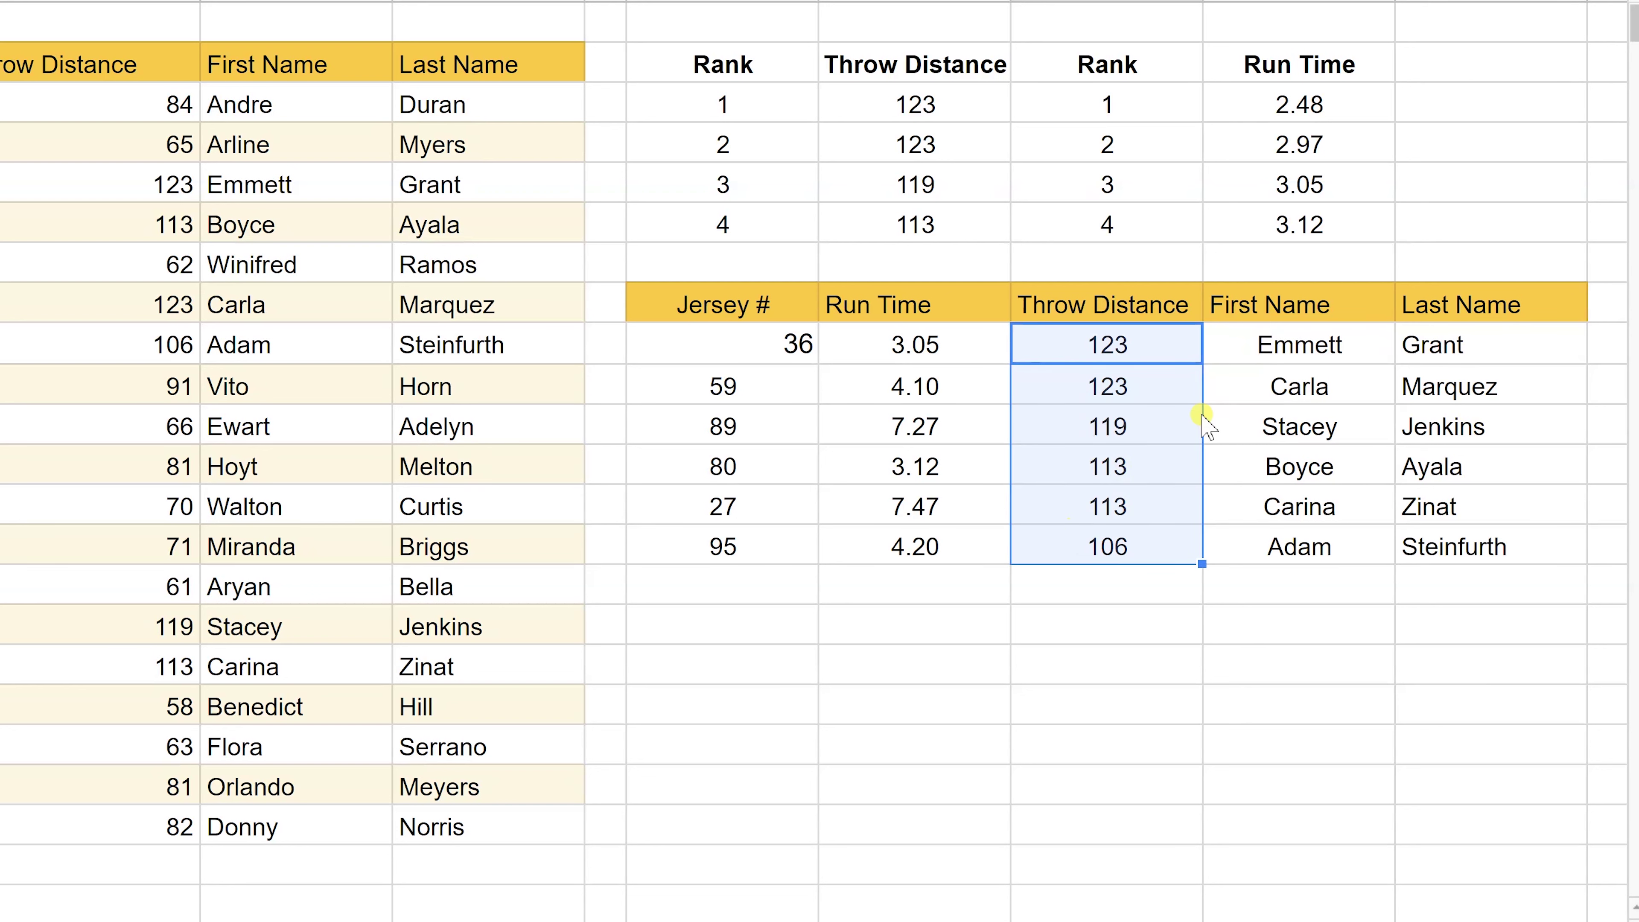
pyautogui.click(1241, 354)
pyautogui.click(735, 352)
pyautogui.click(729, 388)
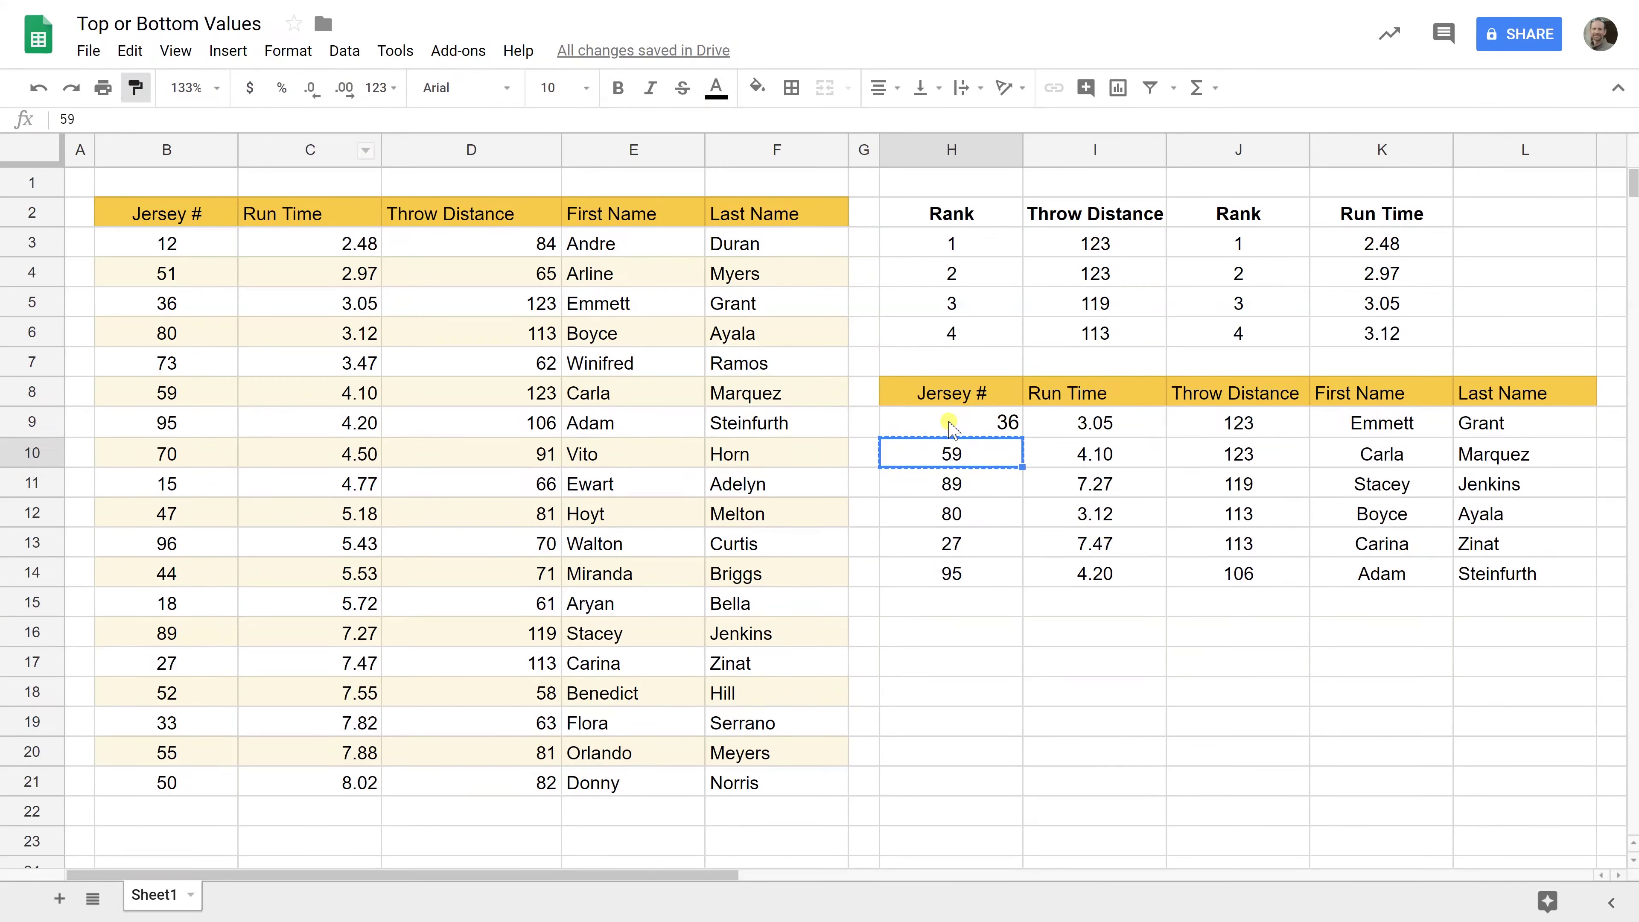
pyautogui.press('Up')
pyautogui.write('=SORTN(B3:F21,6,0,3,FALSE)')
# - Verify the results against B3:F21, including the tied 113 and final 106, and inspect H9's formula
pyautogui.moveTo(166, 244); pyautogui.dragTo(732, 779)
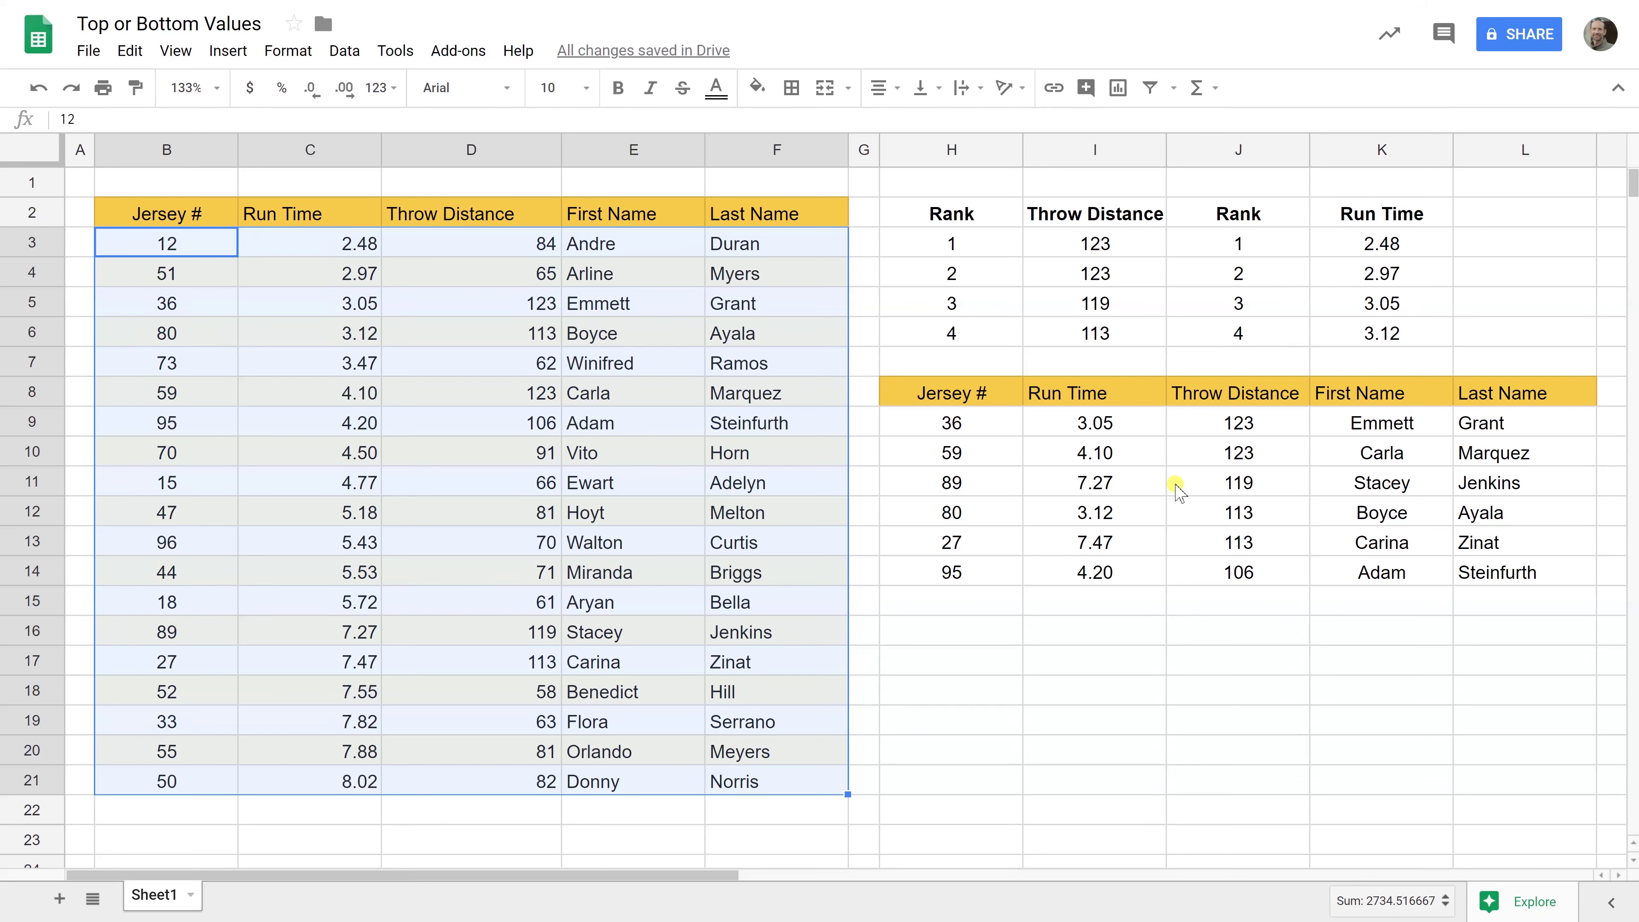
pyautogui.click(1105, 484)
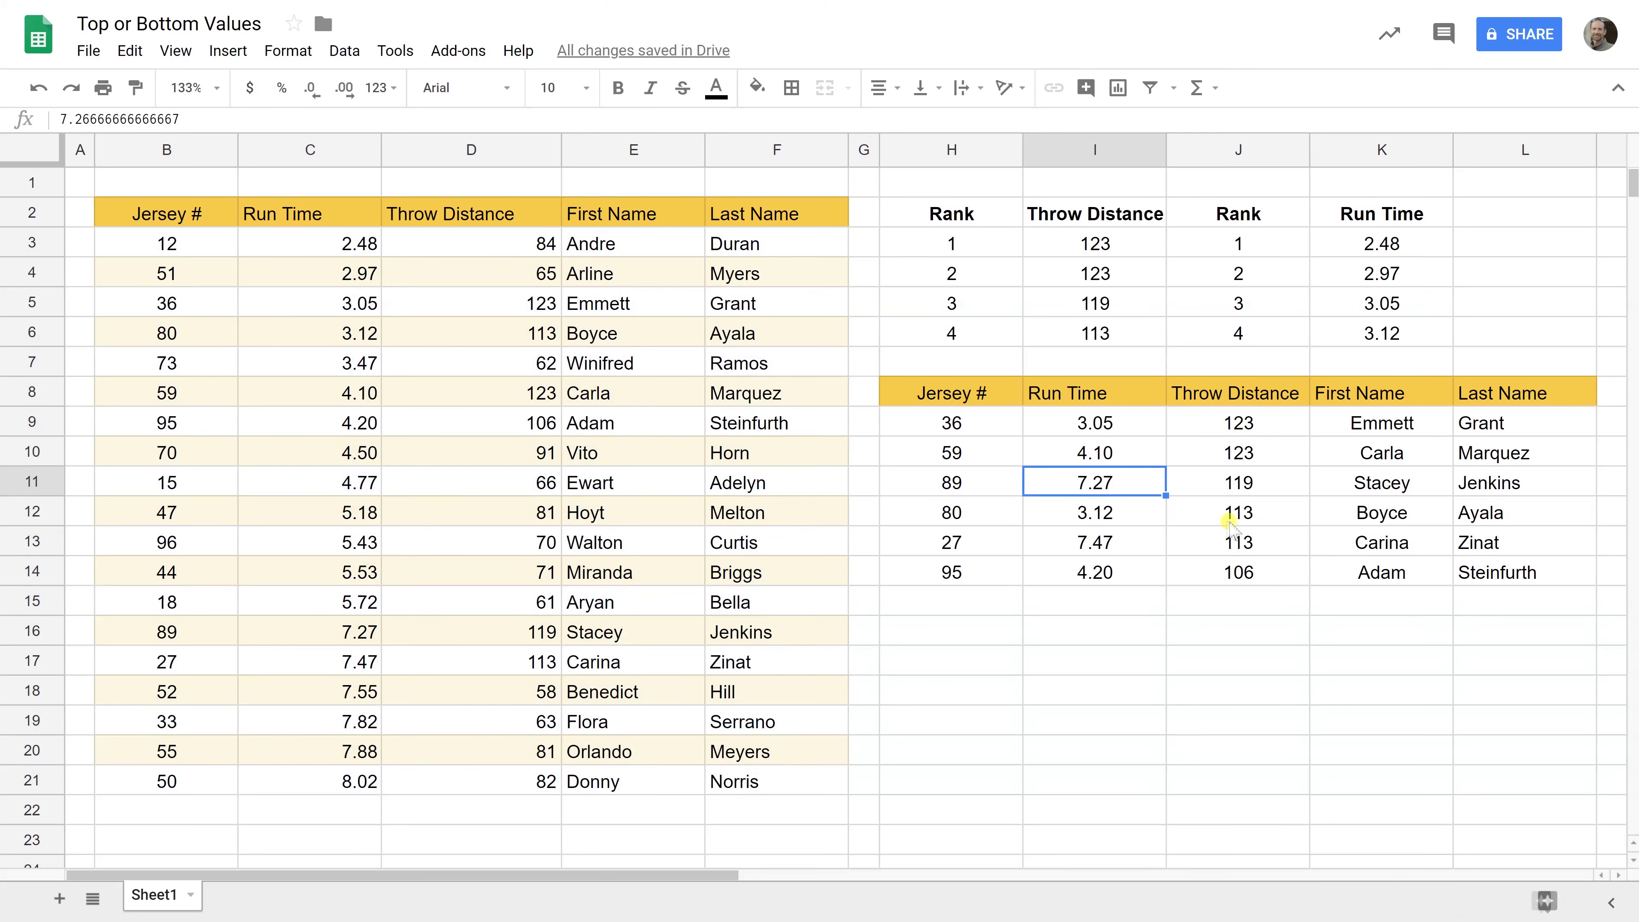
pyautogui.click(1234, 542)
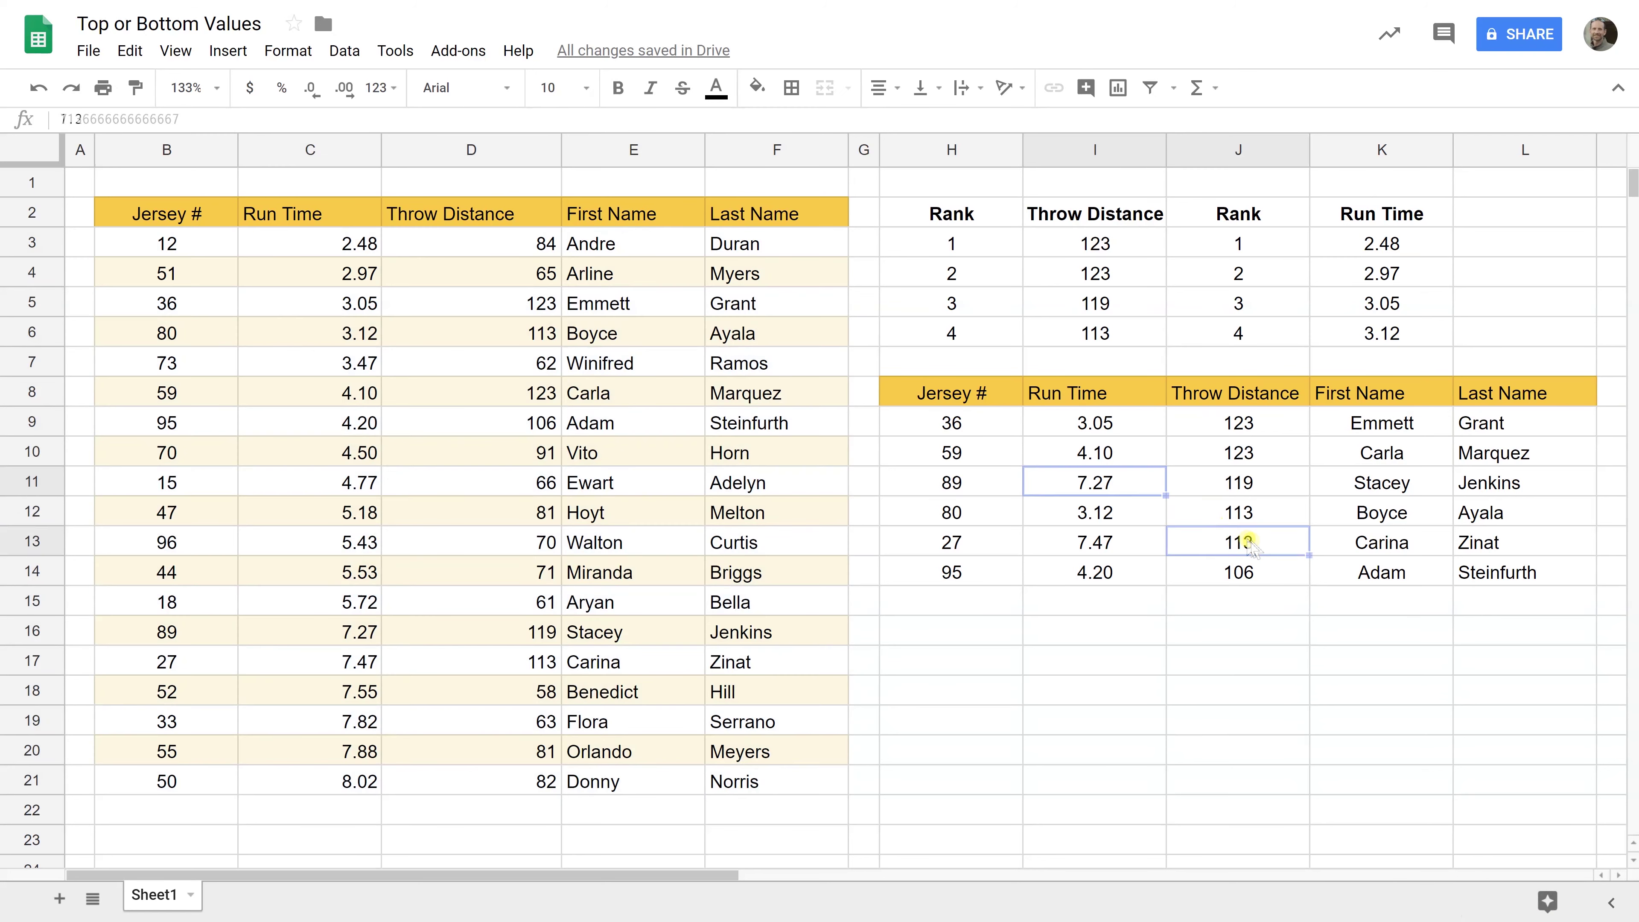
pyautogui.click(1246, 577)
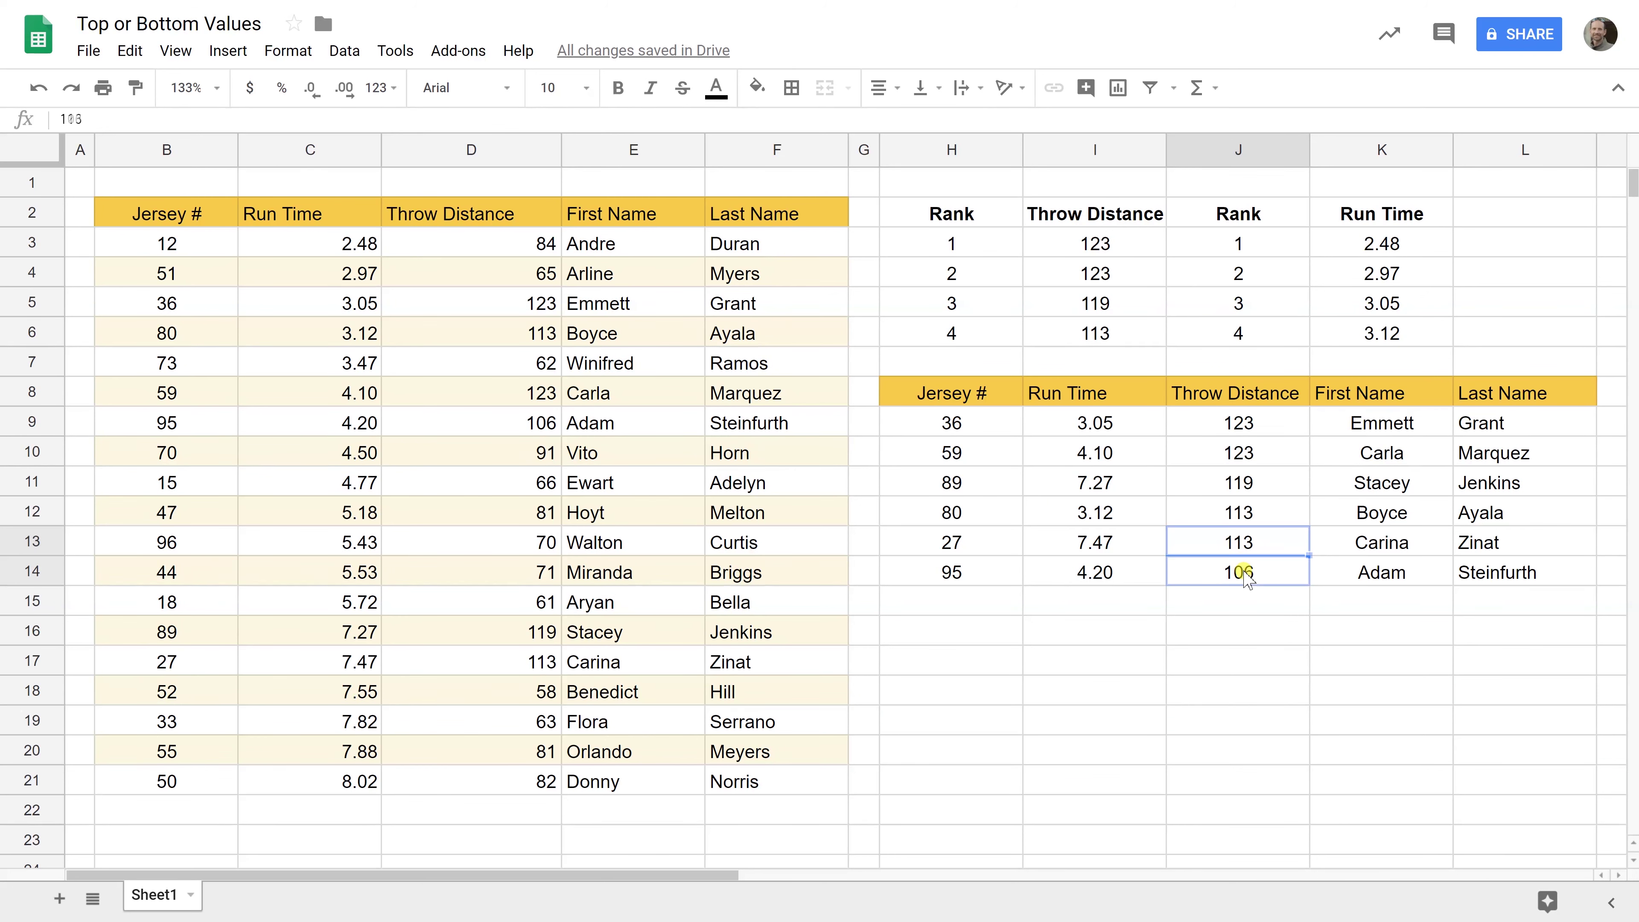
pyautogui.click(985, 433)
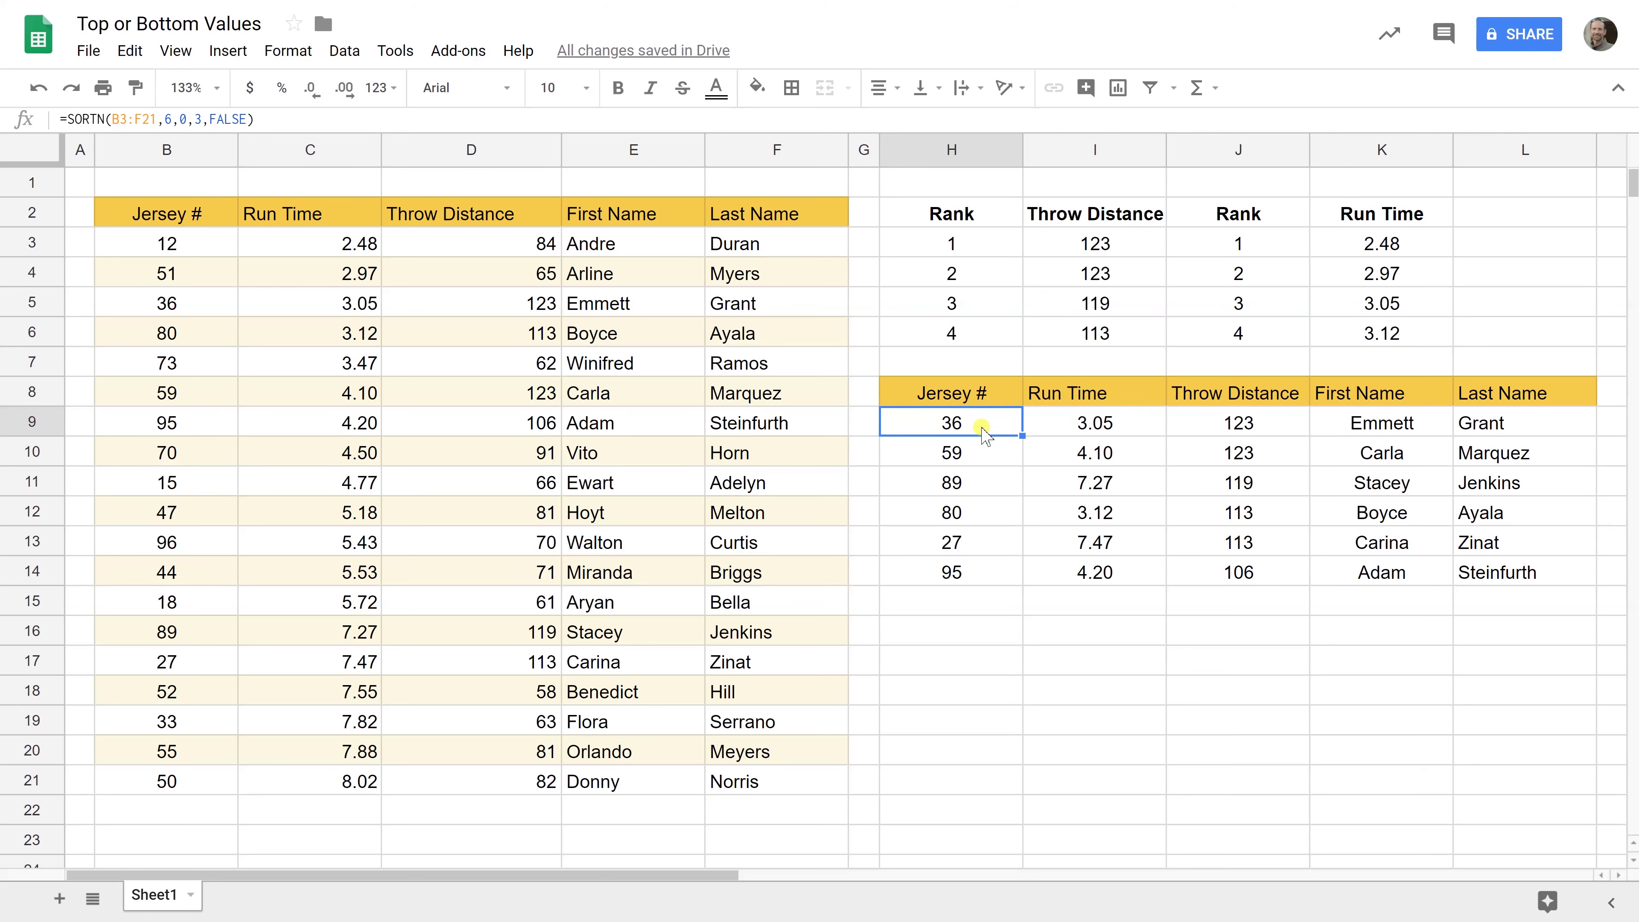
pyautogui.doubleClick(984, 433)
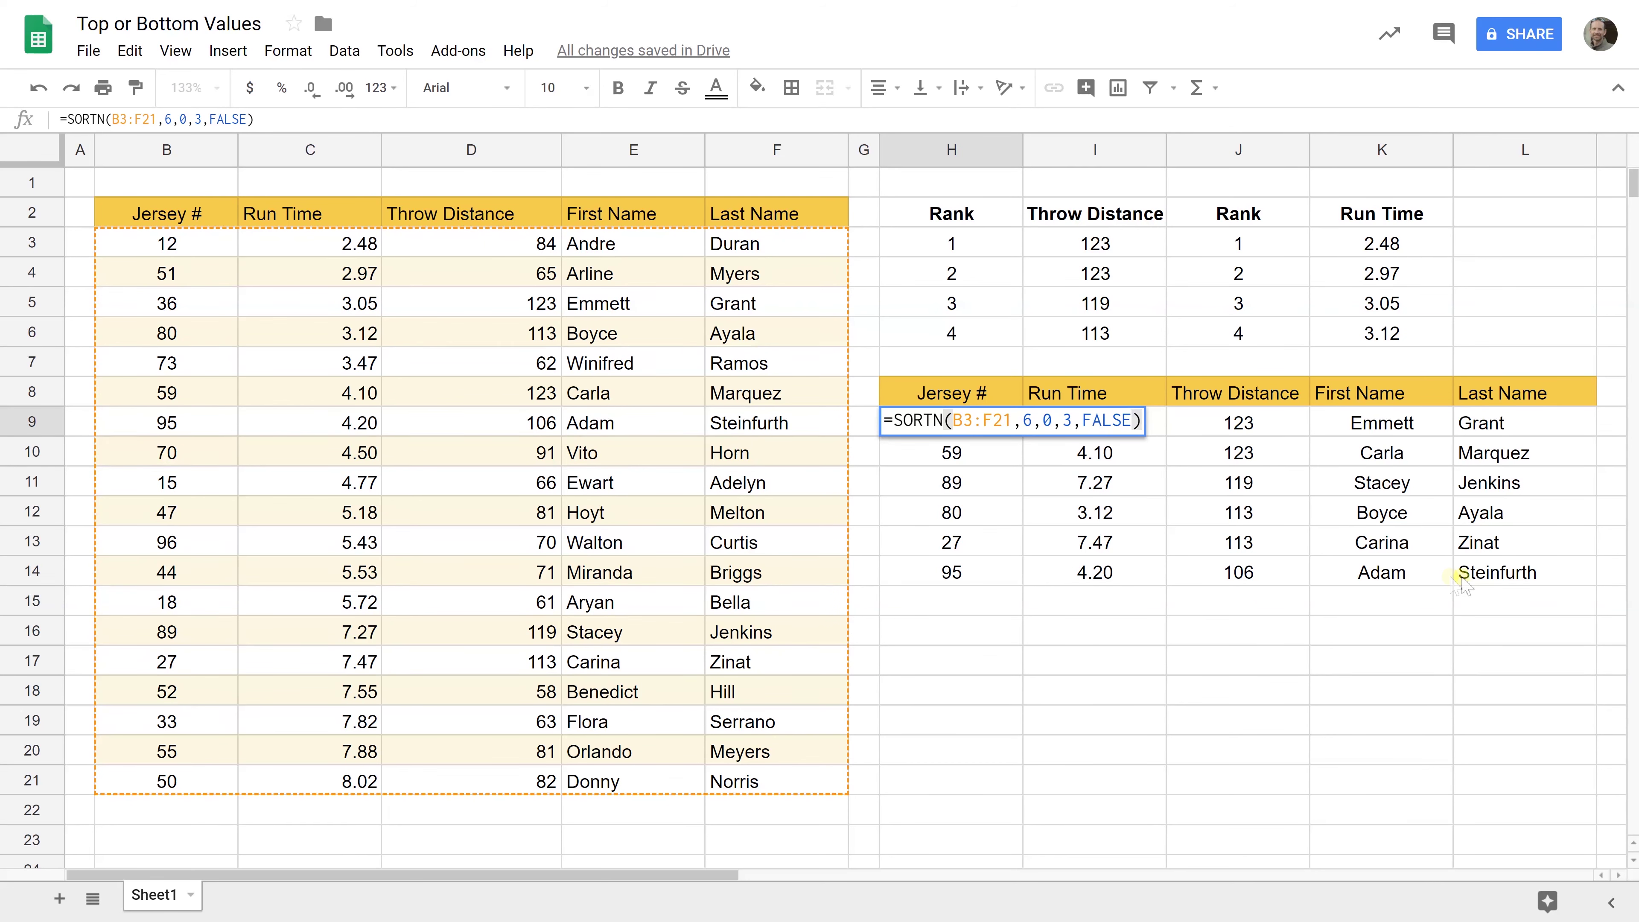
pyautogui.press('Escape')
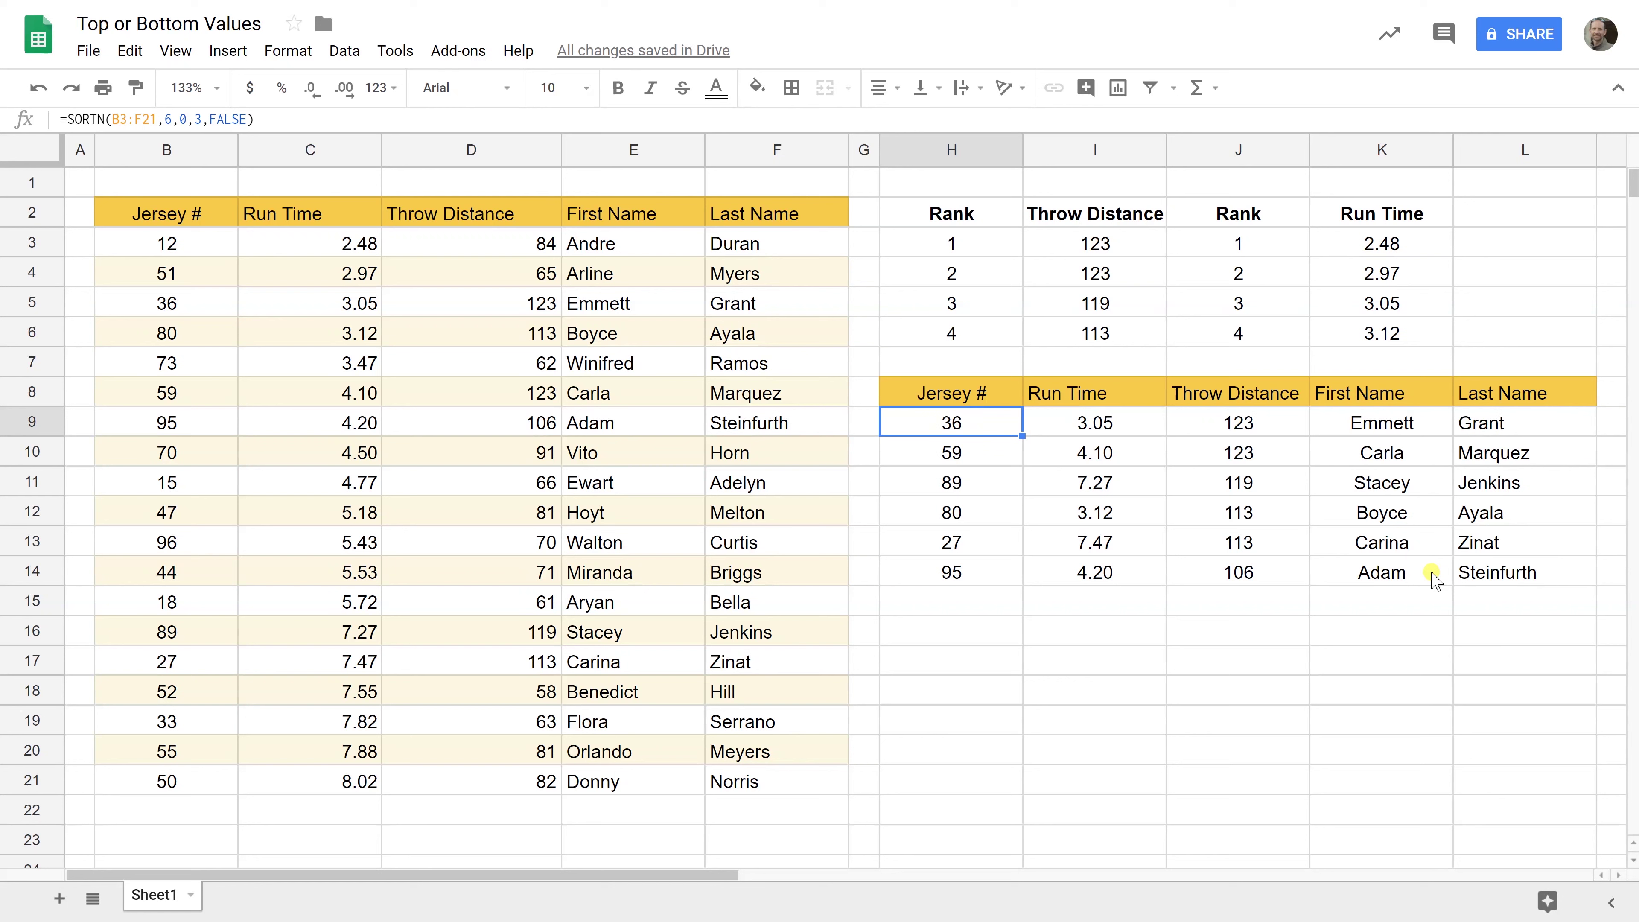